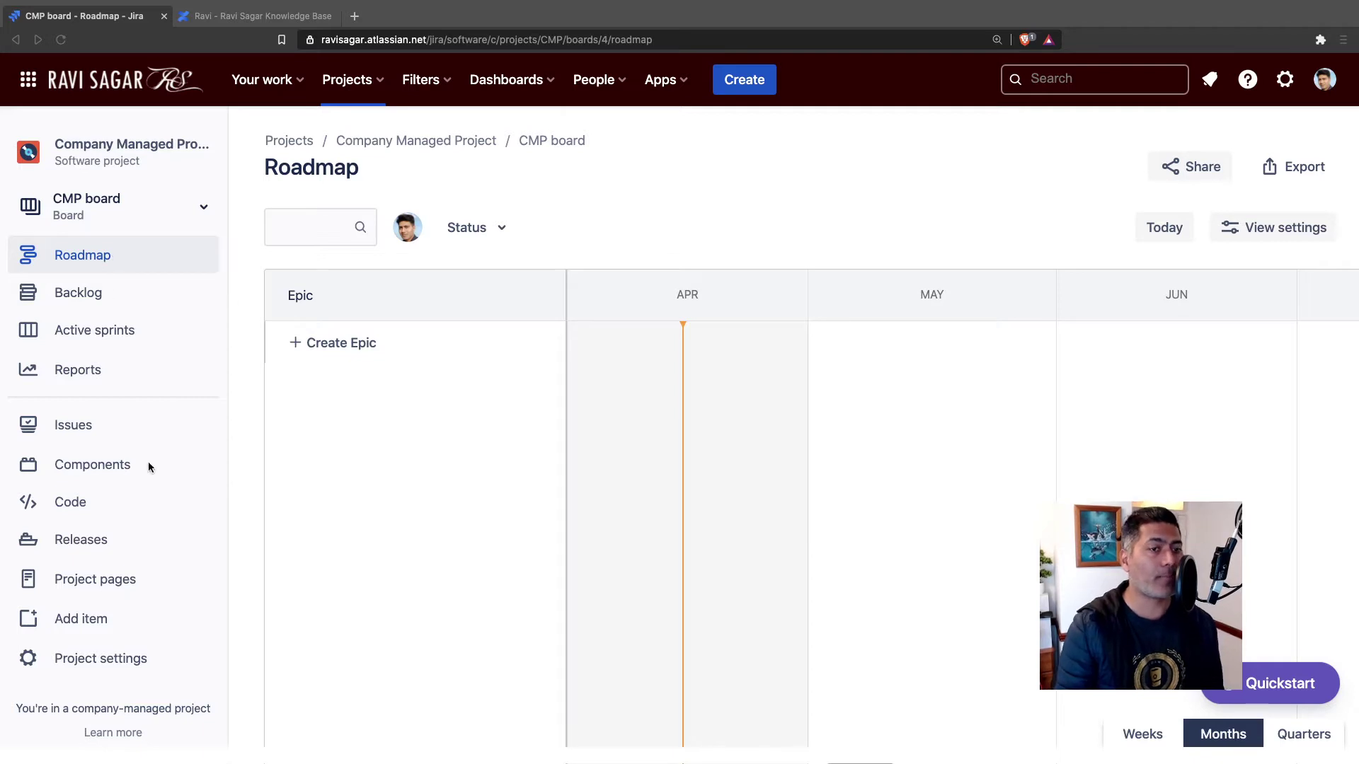
# Browse the CMP project settings sidebar, then go back to the board's empty Active sprints view
pyautogui.click(101, 658)
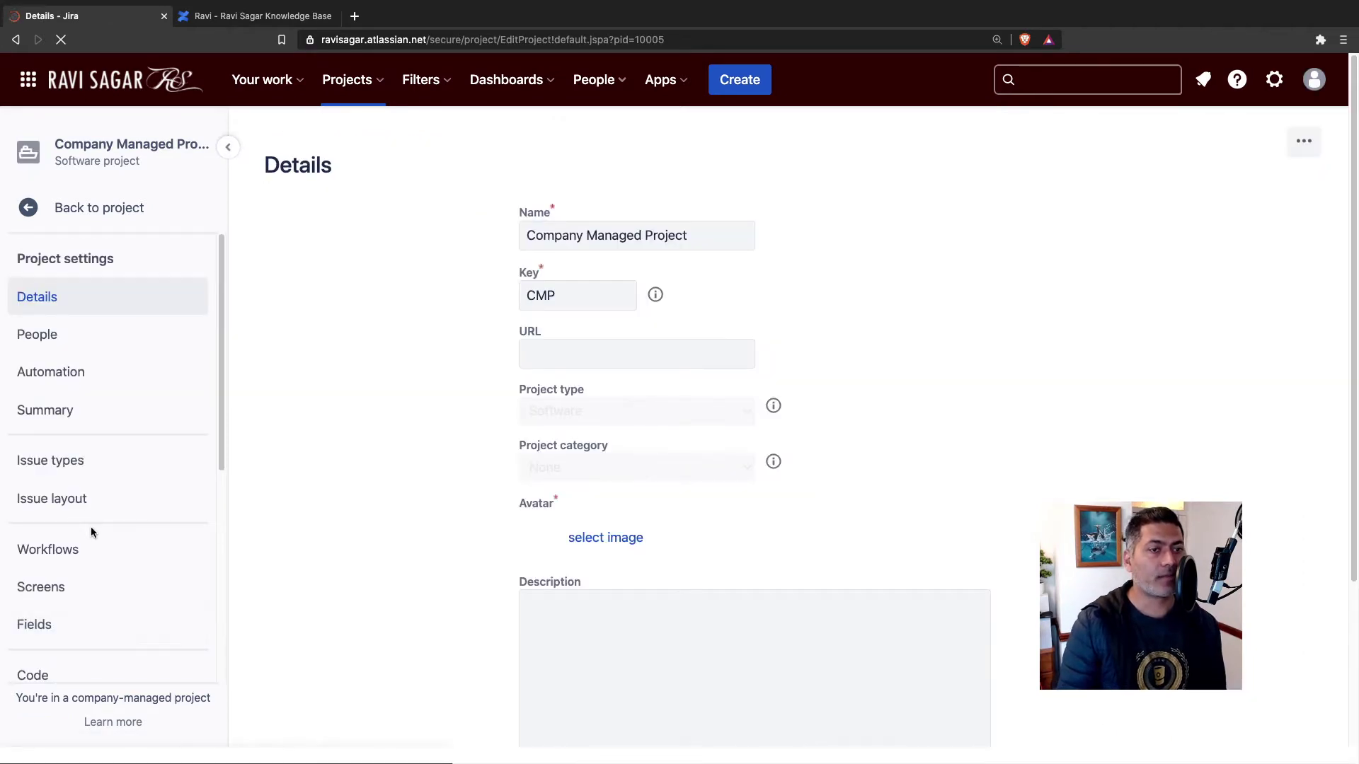
pyautogui.scroll(-2, 90, 527)
pyautogui.scroll(-5, 92, 532)
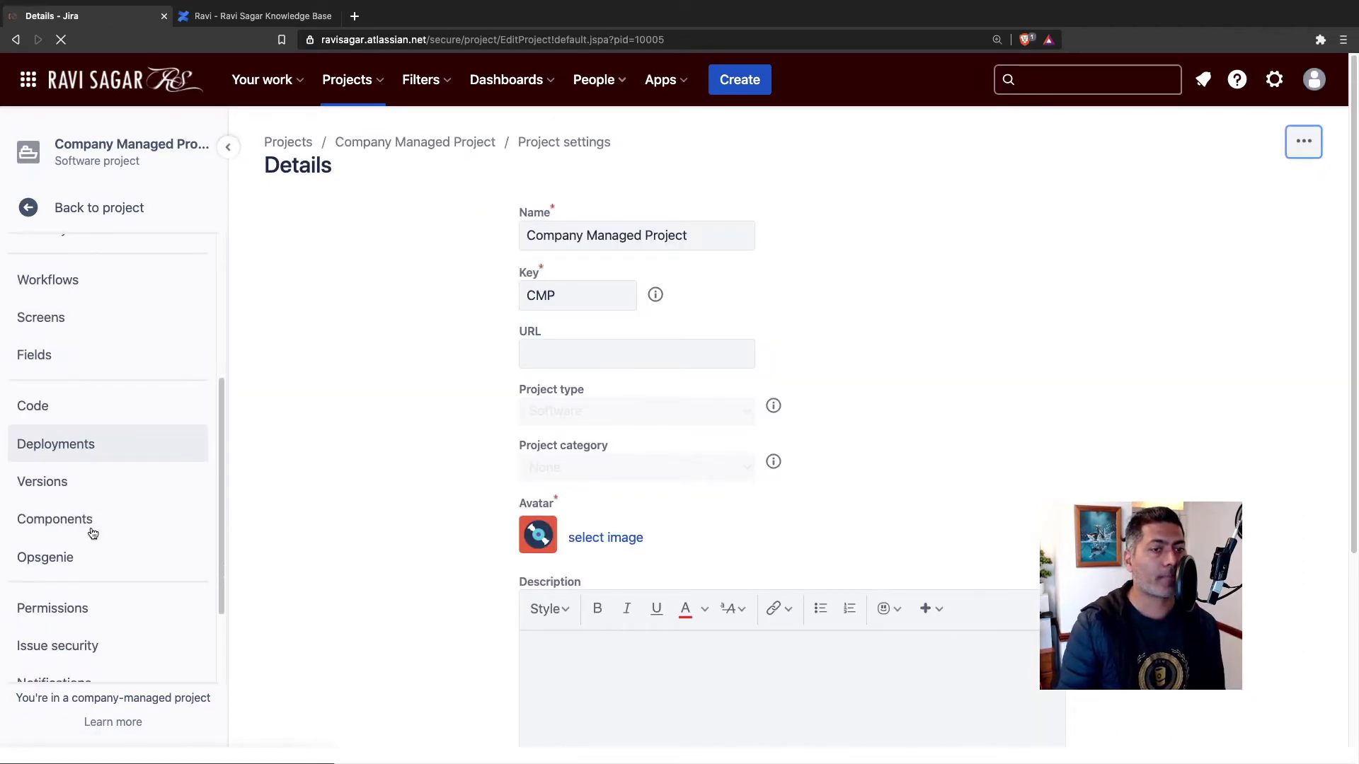
pyautogui.scroll(6, 99, 549)
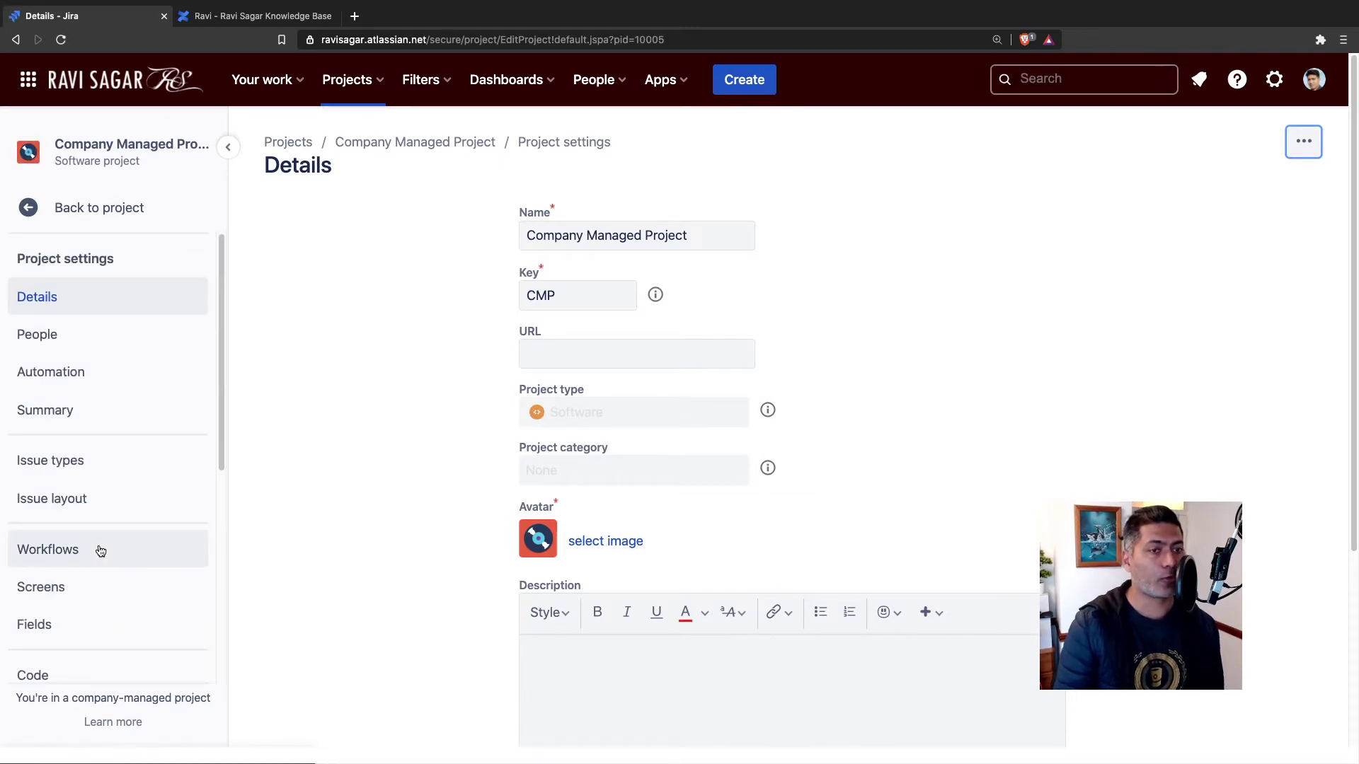
pyautogui.scroll(-5, 100, 551)
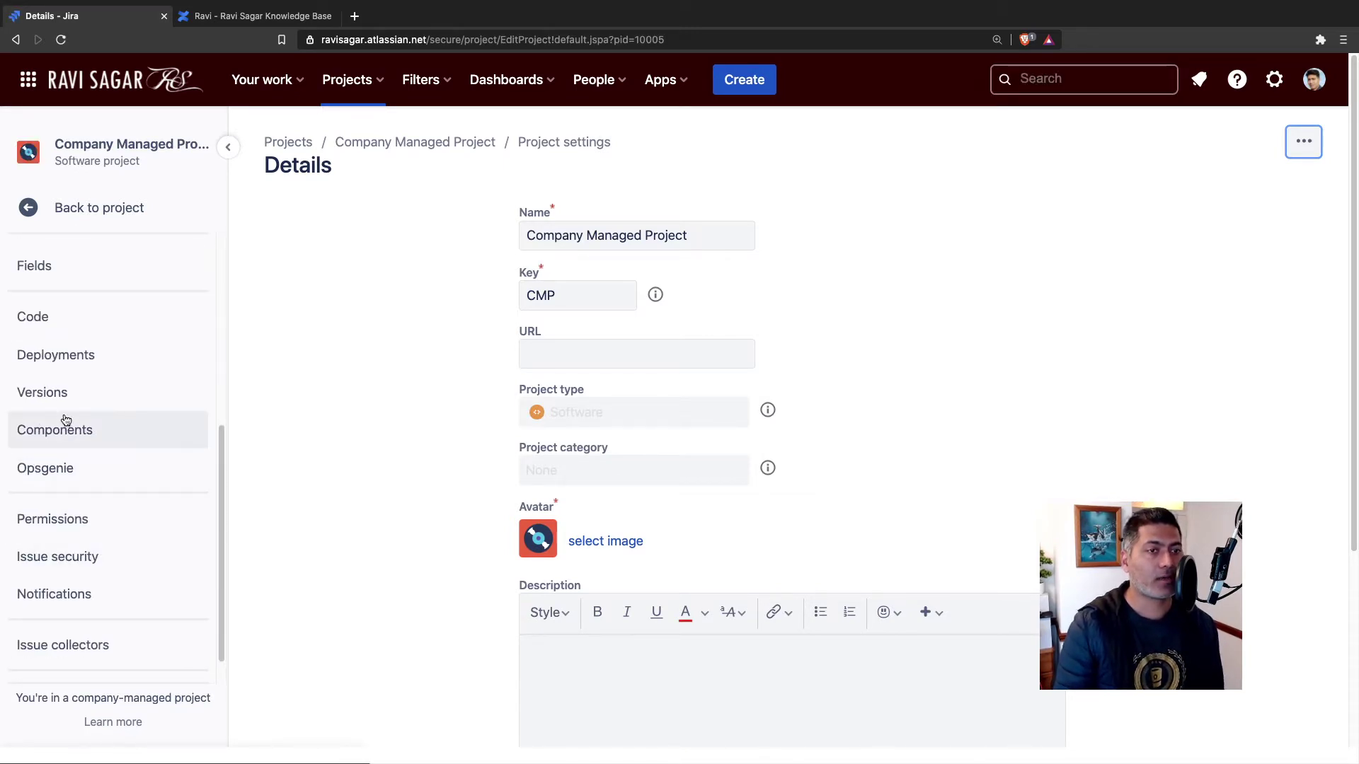
pyautogui.scroll(-1, 116, 522)
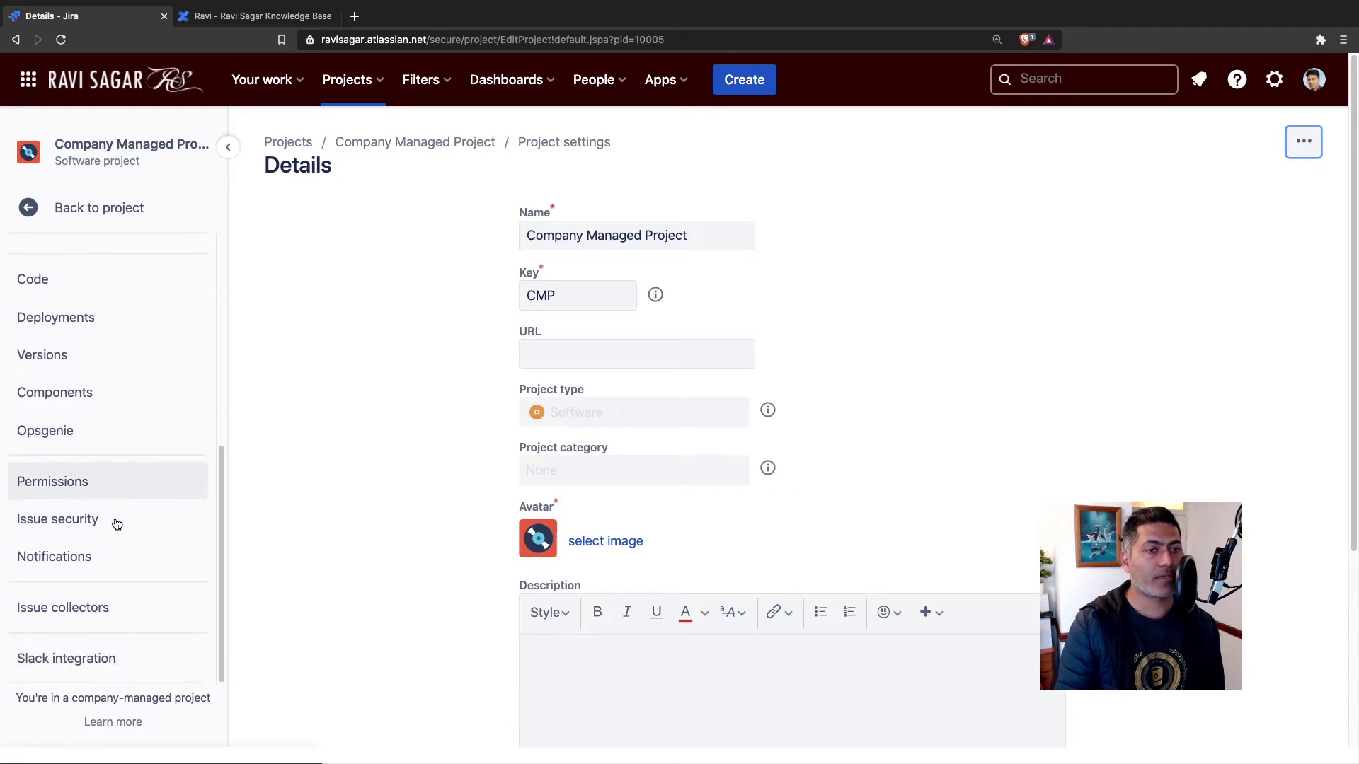
pyautogui.scroll(6, 115, 521)
pyautogui.click(30, 211)
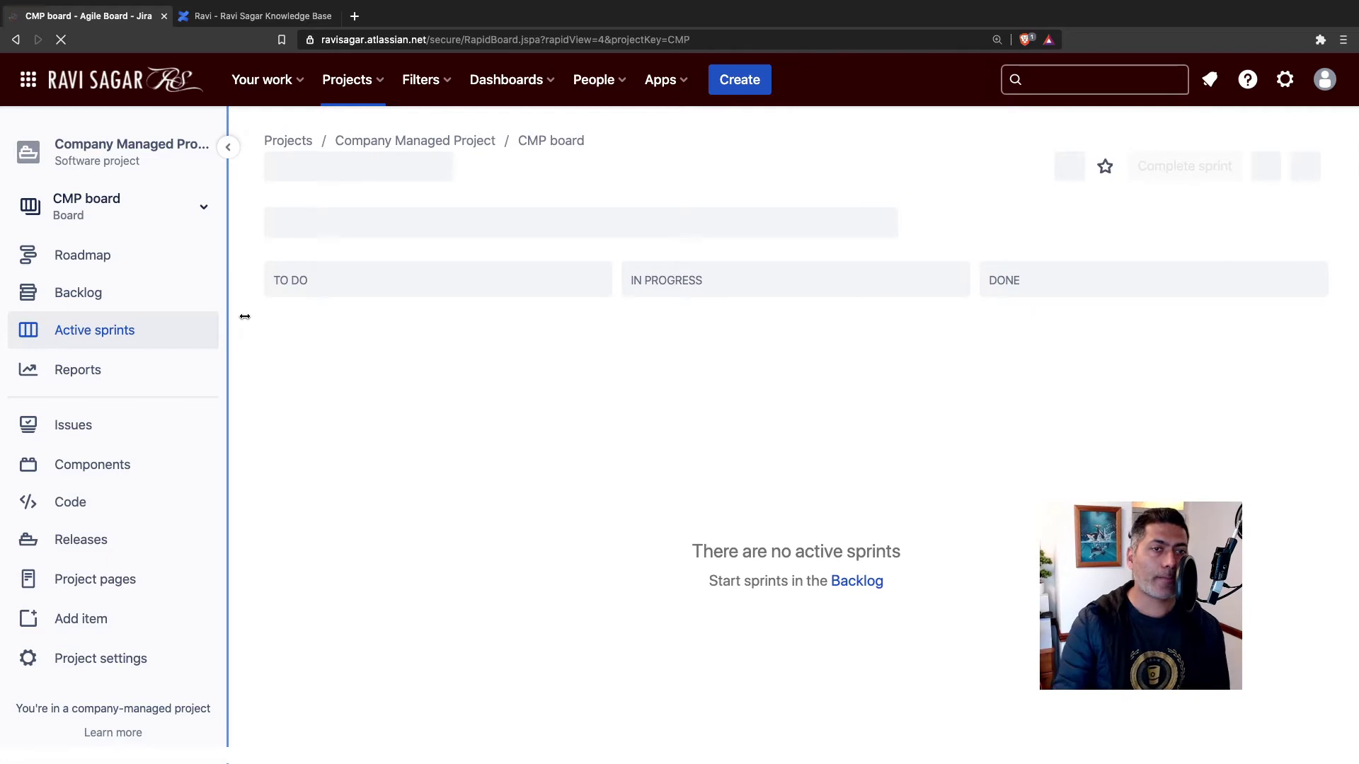
# On the CMP roadmap, create three epics named Epic 1, Epic 2 and Epic 3
pyautogui.click(104, 260)
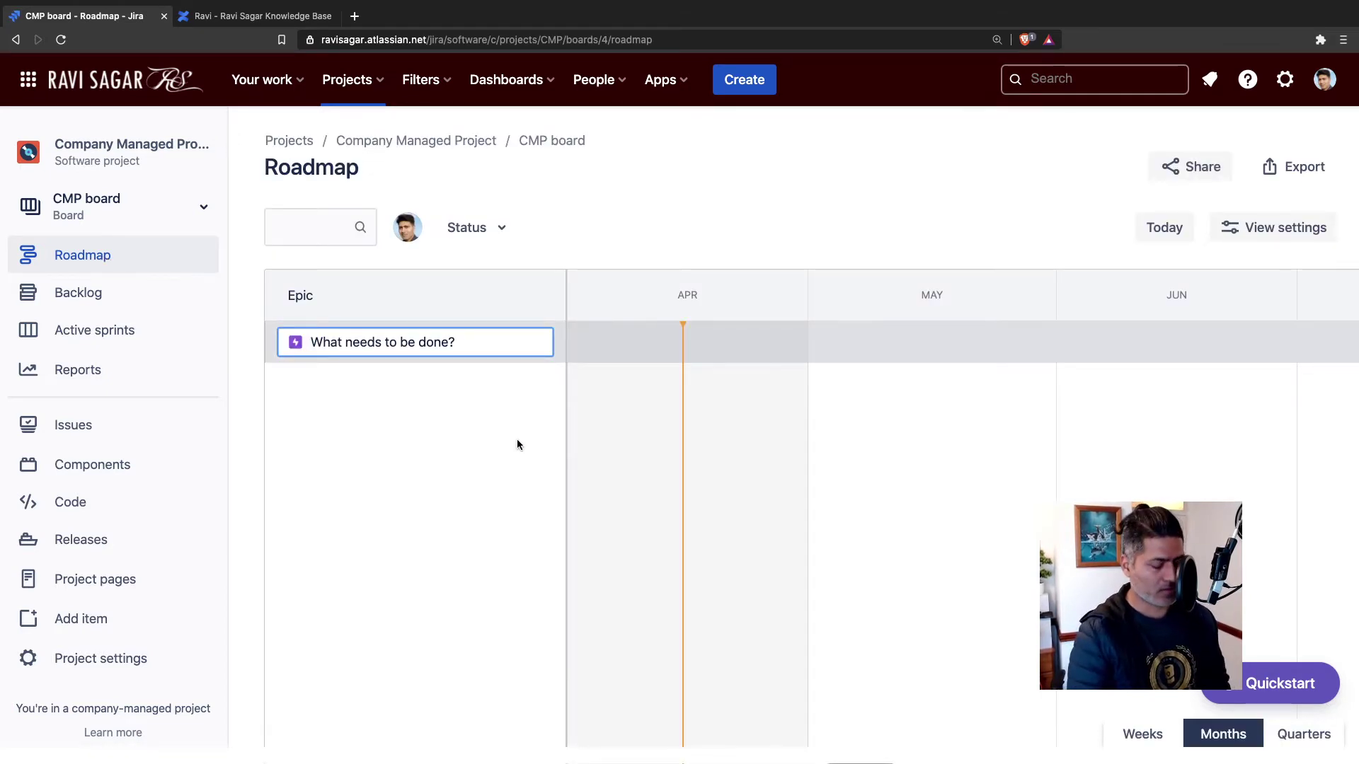
pyautogui.write('Epic 1')
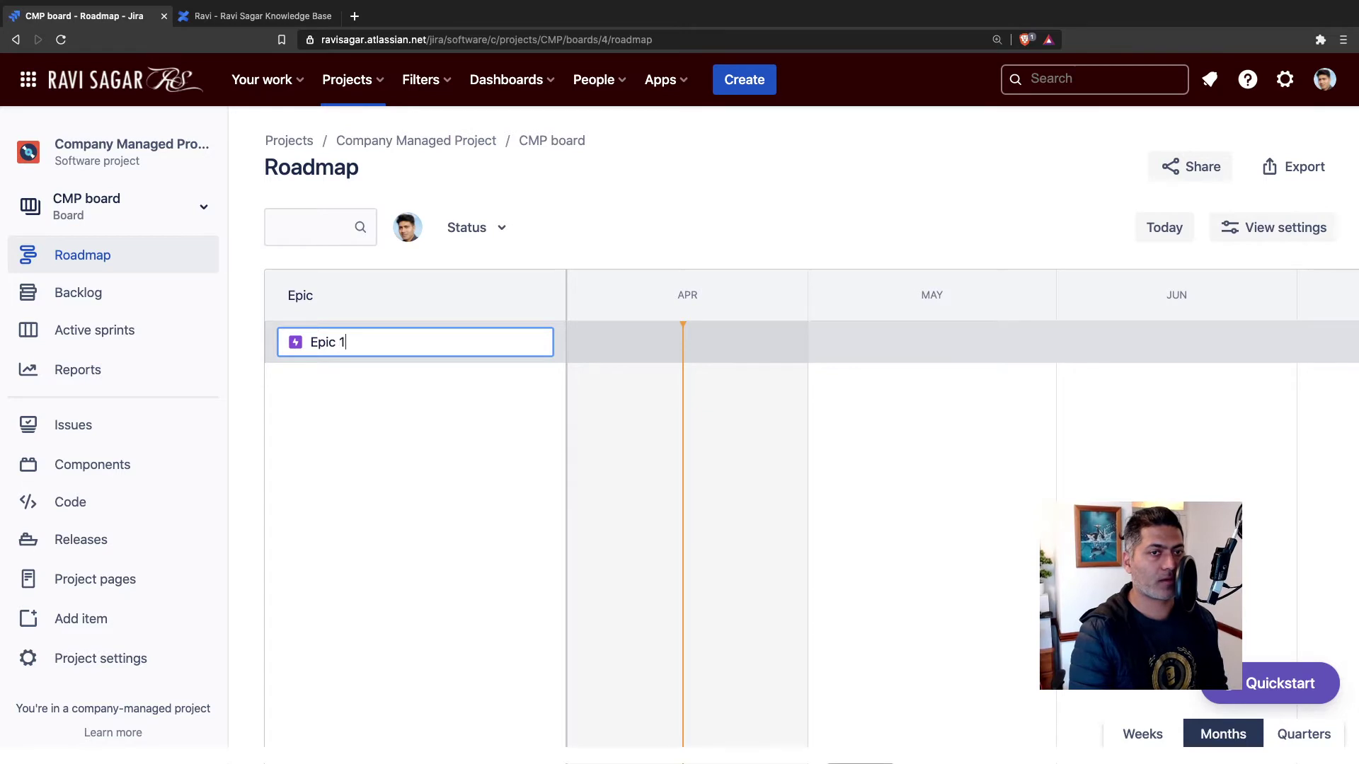
pyautogui.press('Return')
pyautogui.write('Epic')
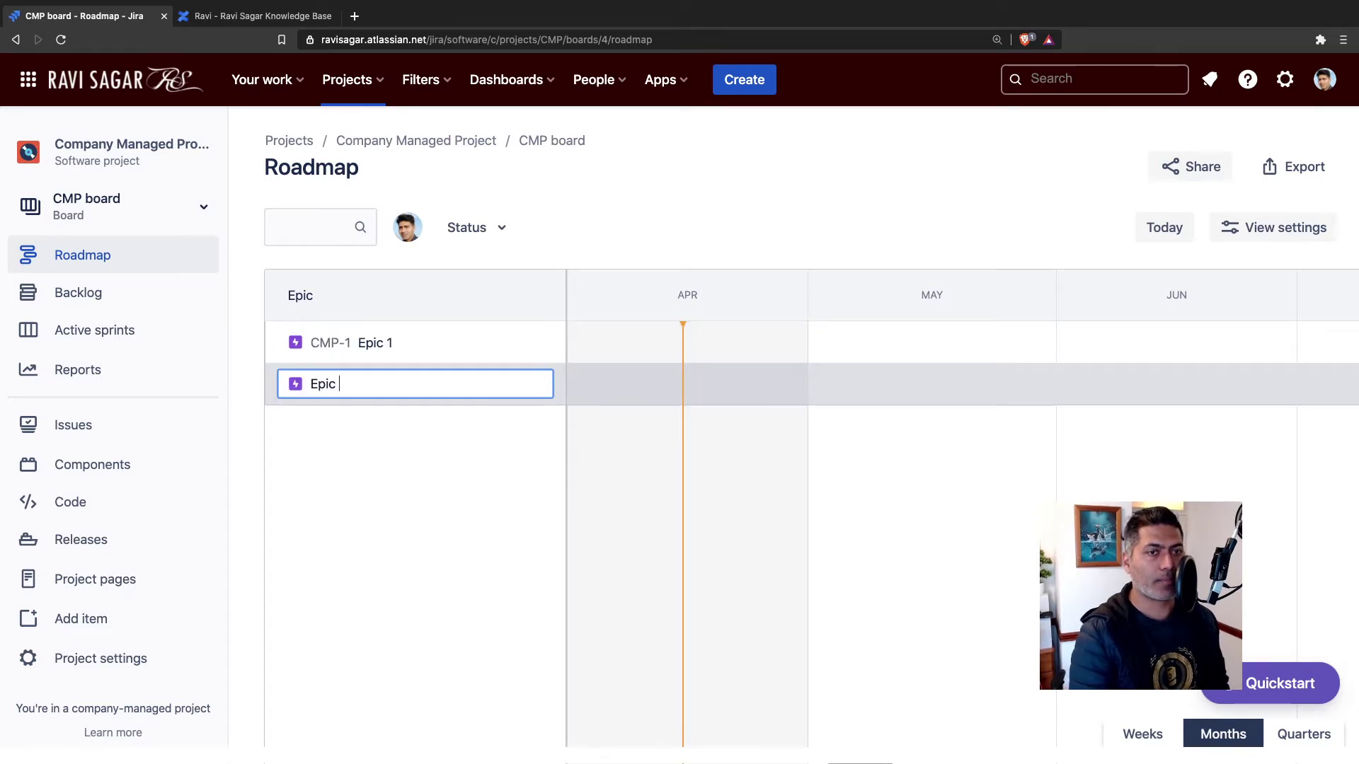
pyautogui.write(' 2')
pyautogui.press('Return')
pyautogui.write('E')
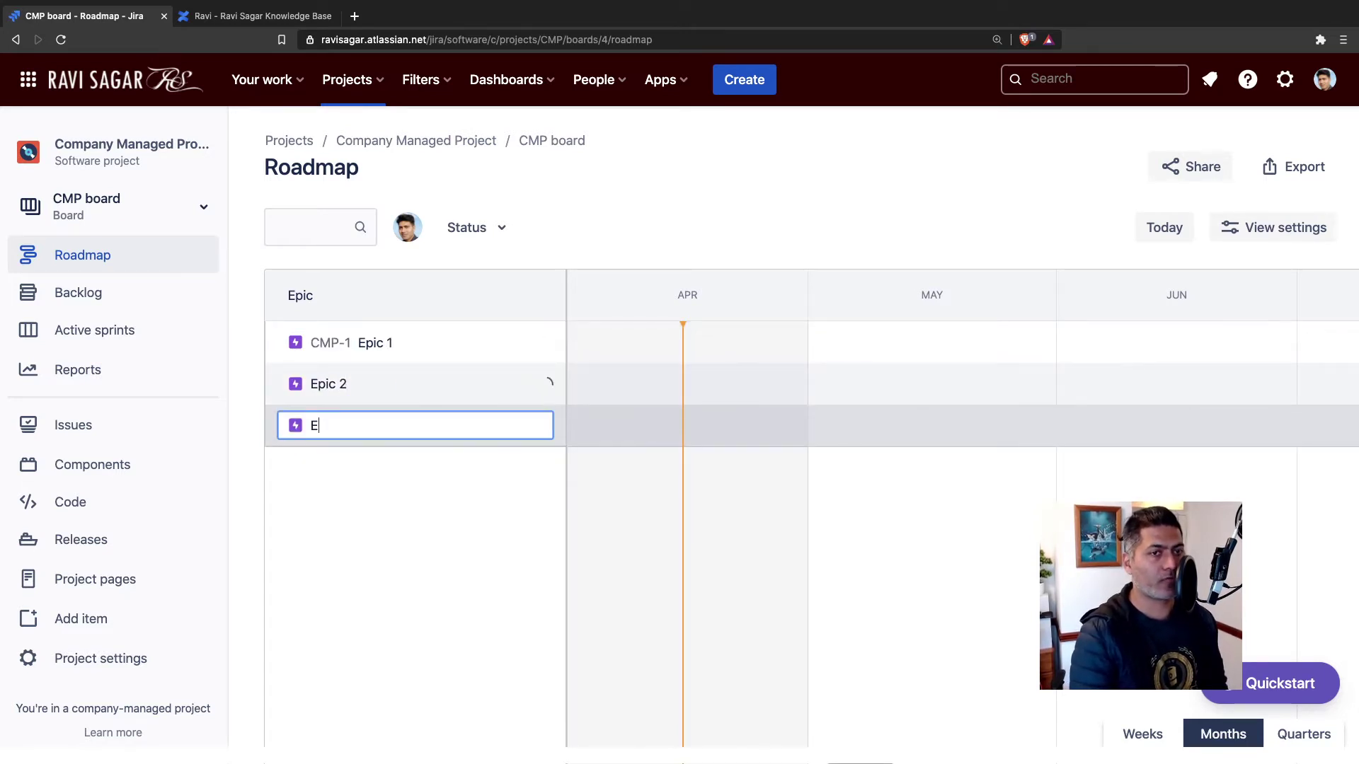
pyautogui.write('ipic 3')
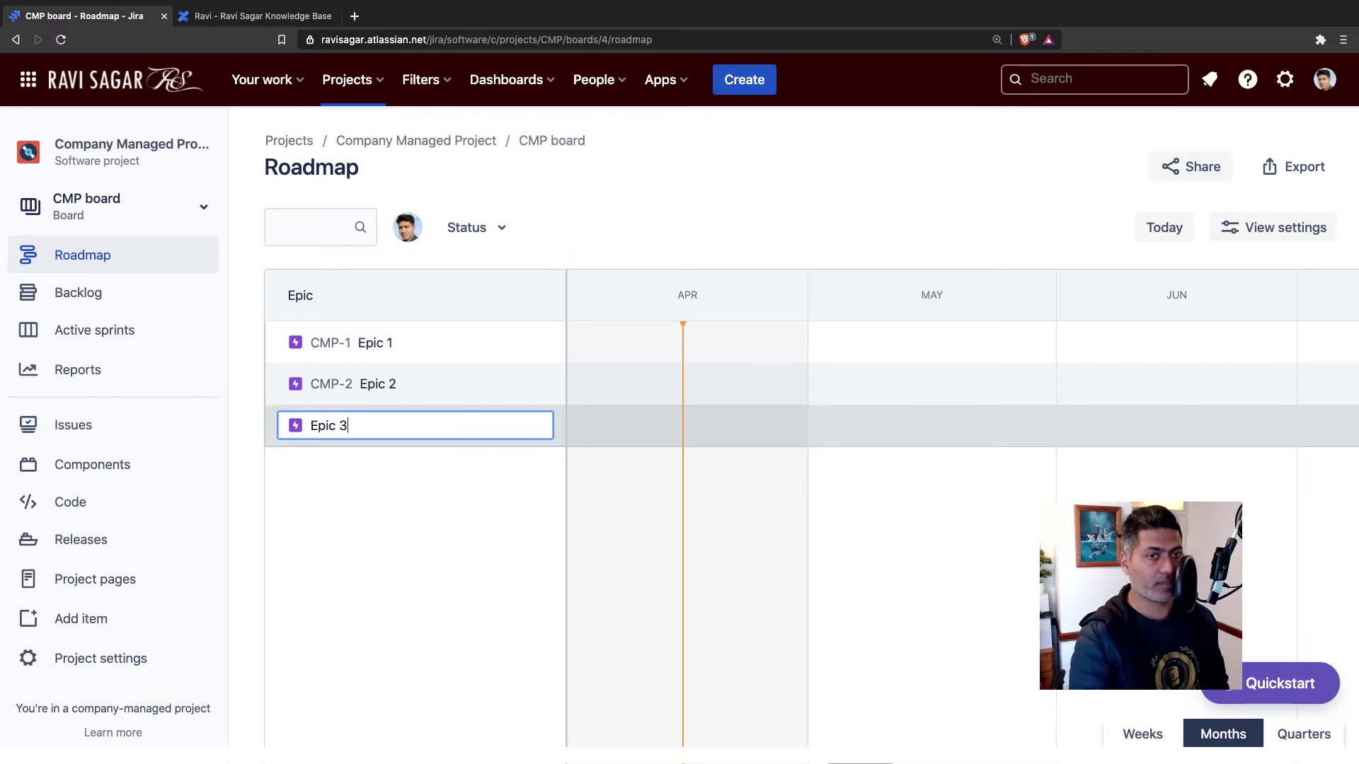
pyautogui.press('Return')
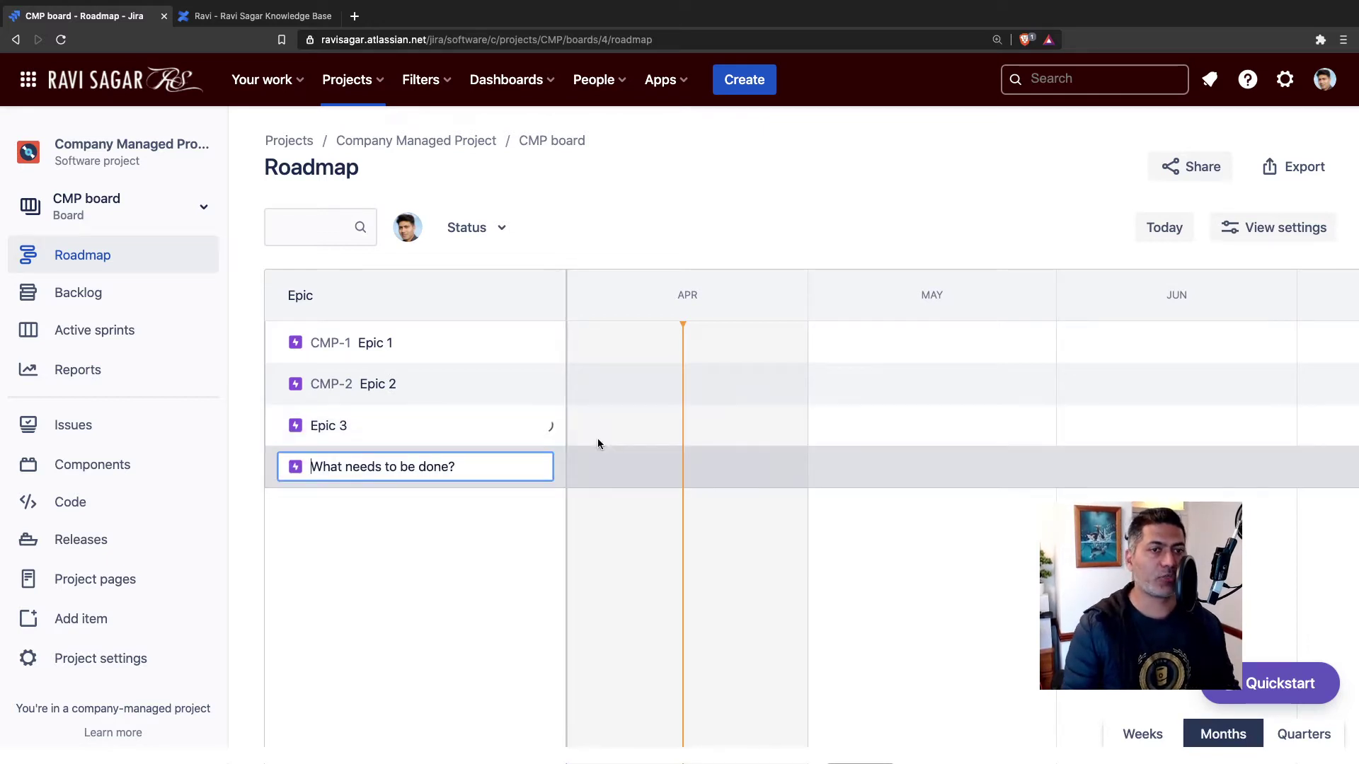
# Schedule the three epics with staggered timeline bars running from early April to mid-May
pyautogui.moveTo(643, 351); pyautogui.dragTo(833, 345)
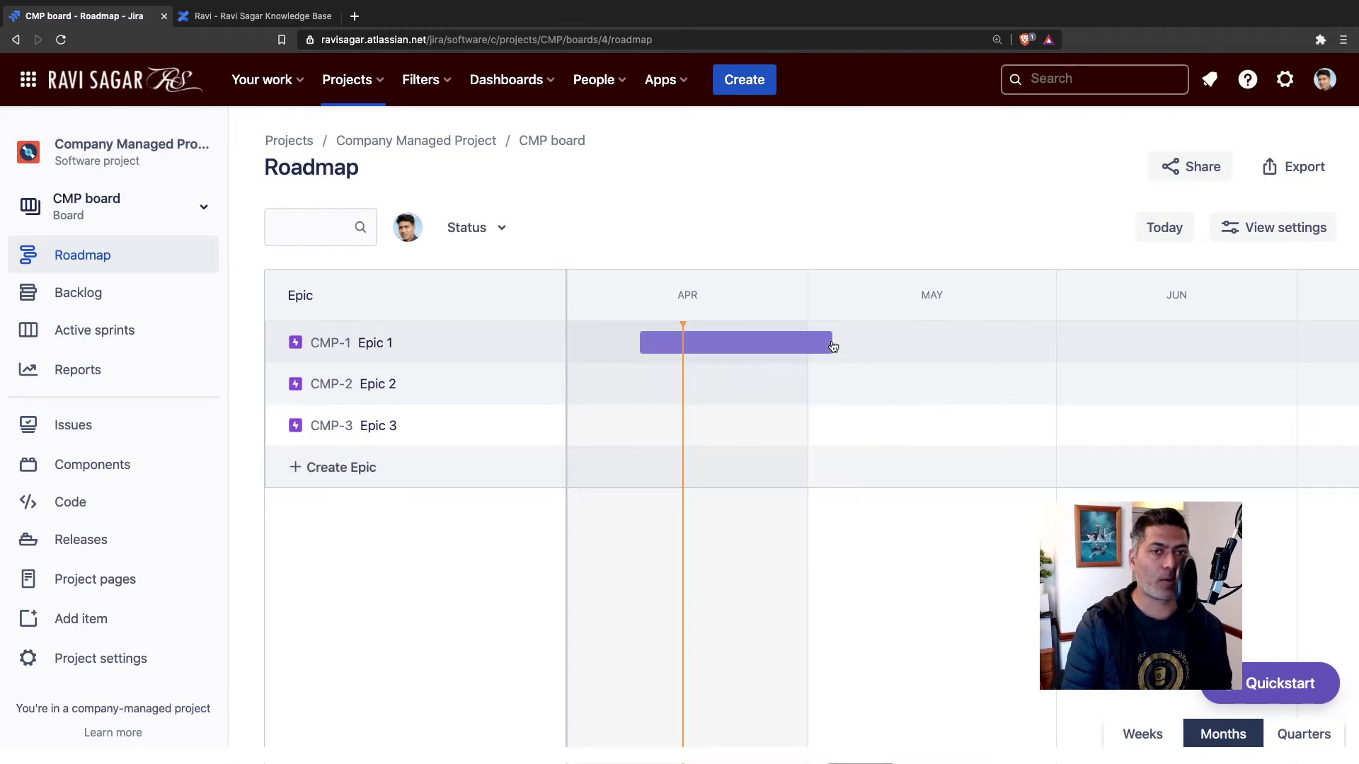
pyautogui.moveTo(770, 381); pyautogui.dragTo(918, 385)
pyautogui.moveTo(800, 435); pyautogui.dragTo(1030, 431)
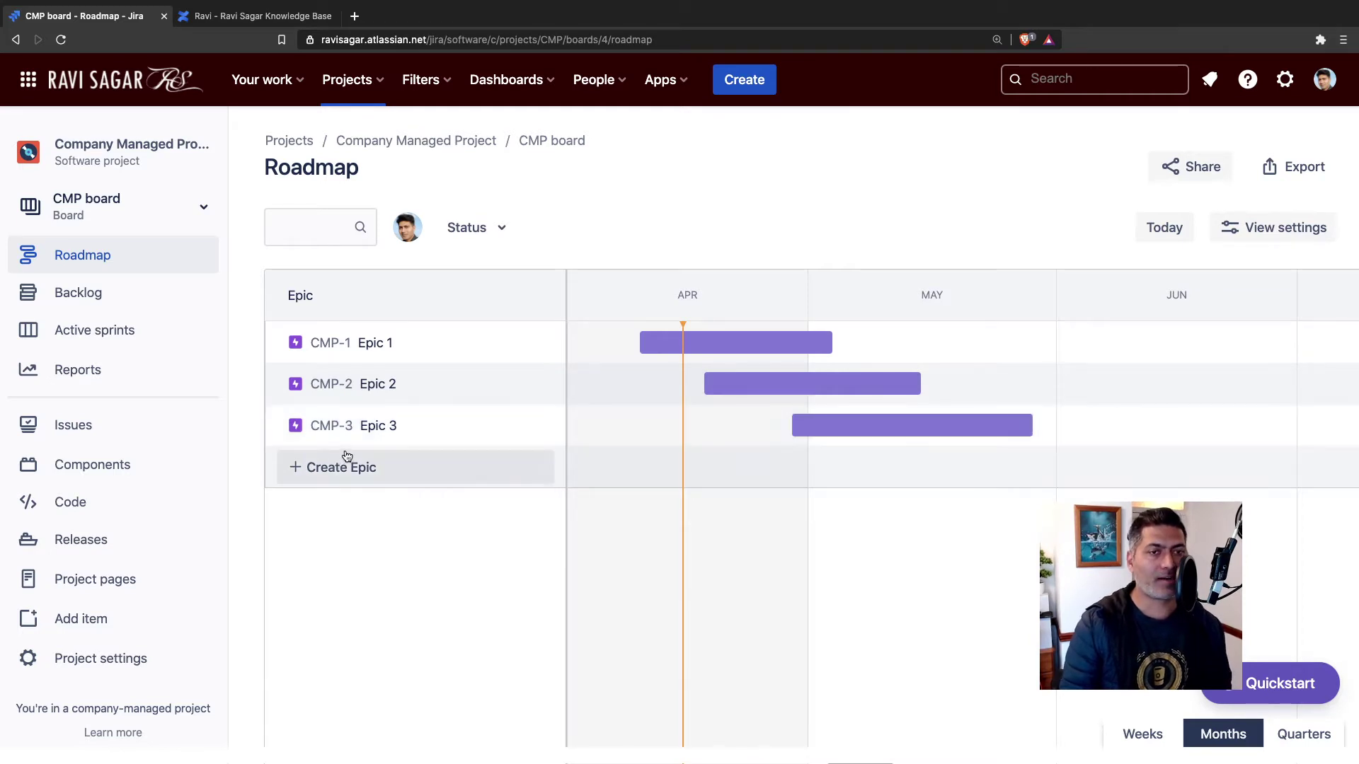
# Rename Epic 1 to 'Launch Android App'
pyautogui.click(395, 349)
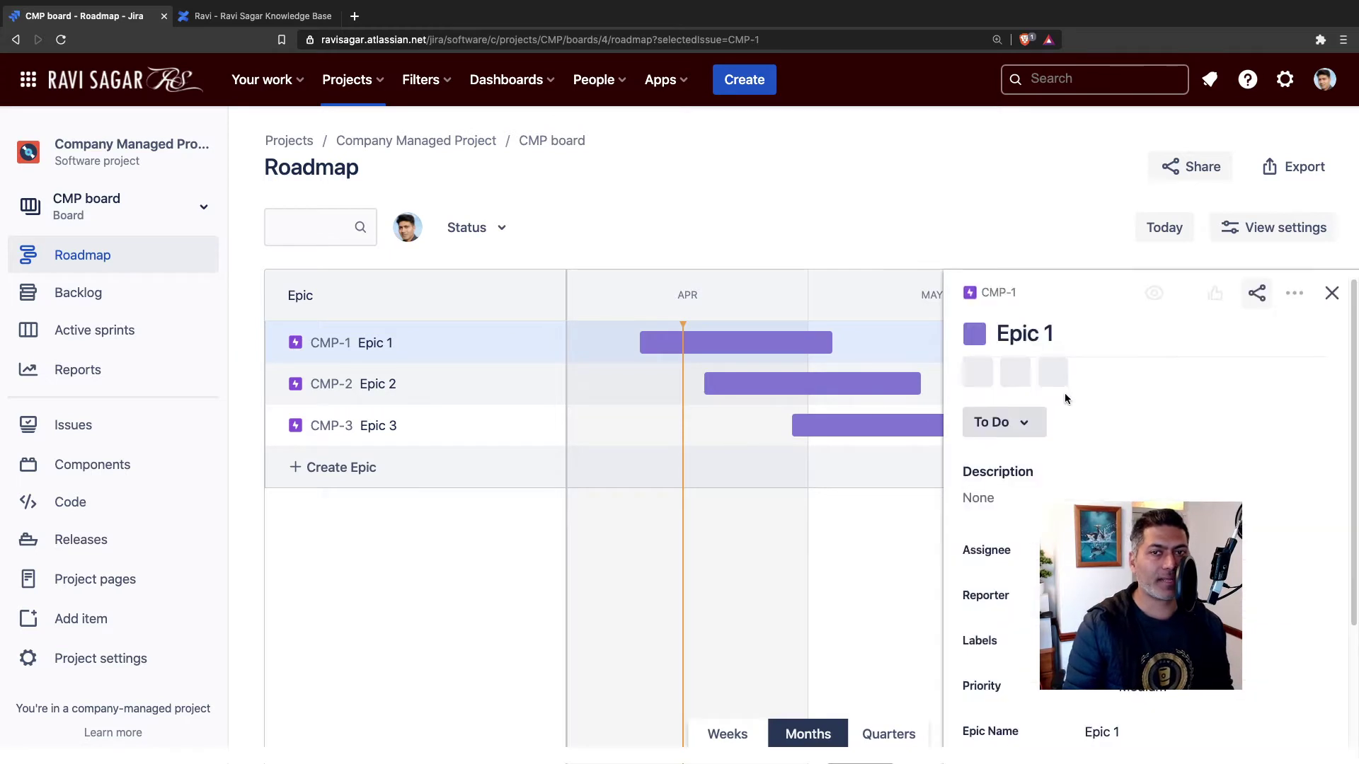
pyautogui.click(1033, 334)
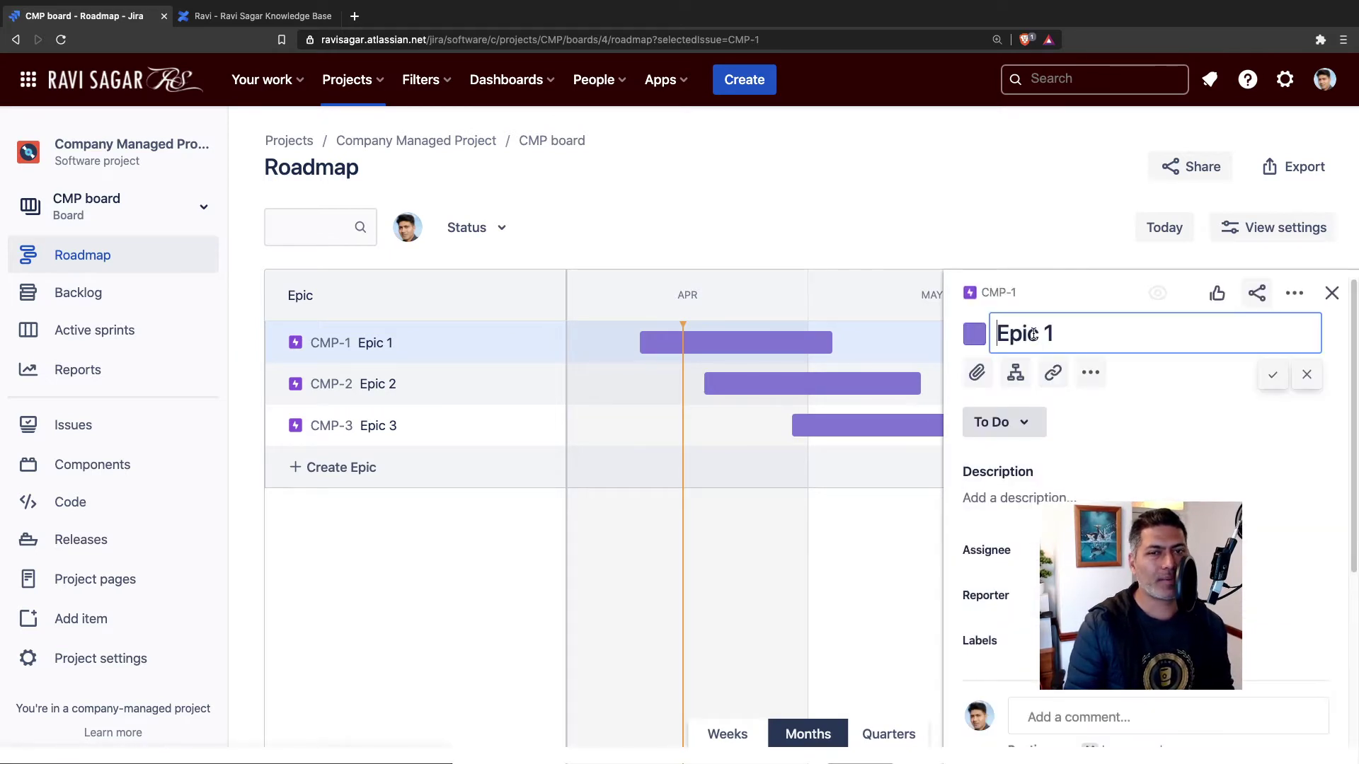
pyautogui.tripleClick(1033, 334)
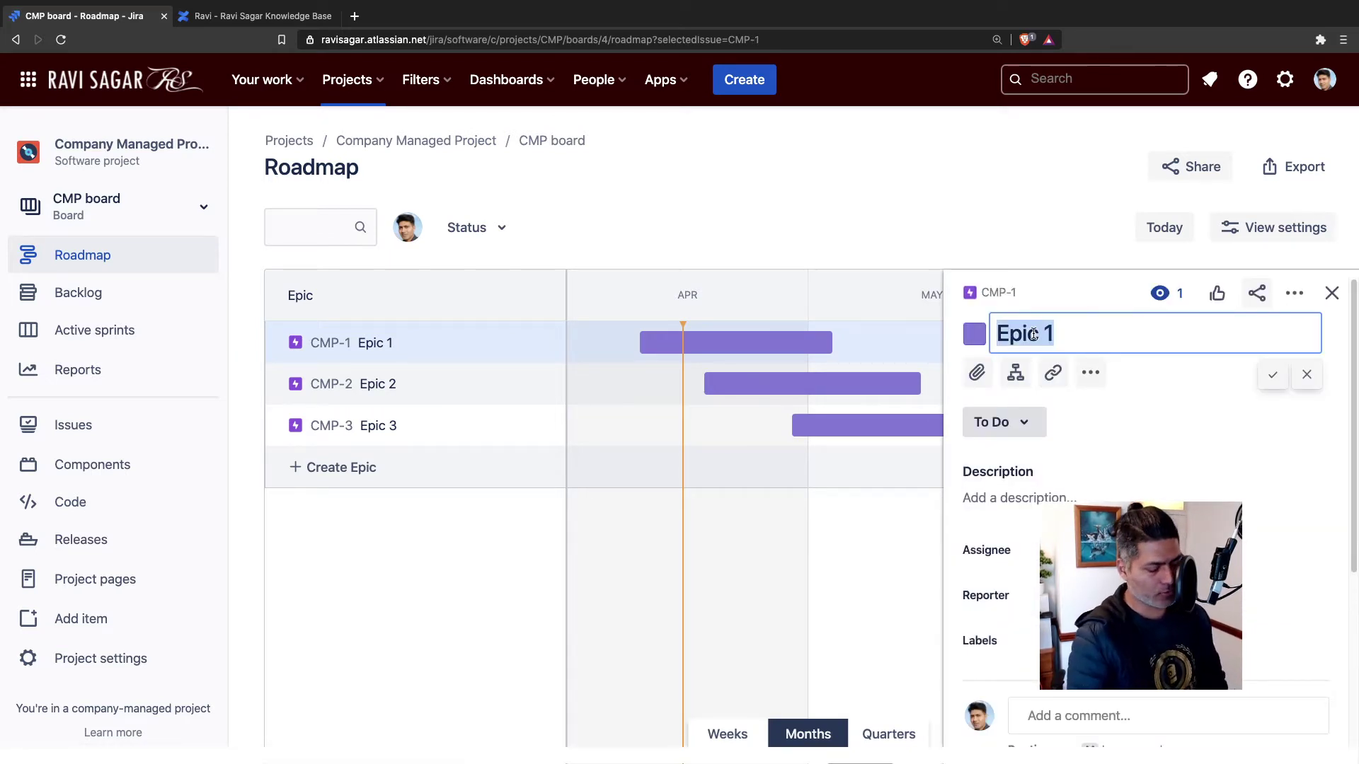
pyautogui.write('Laun')
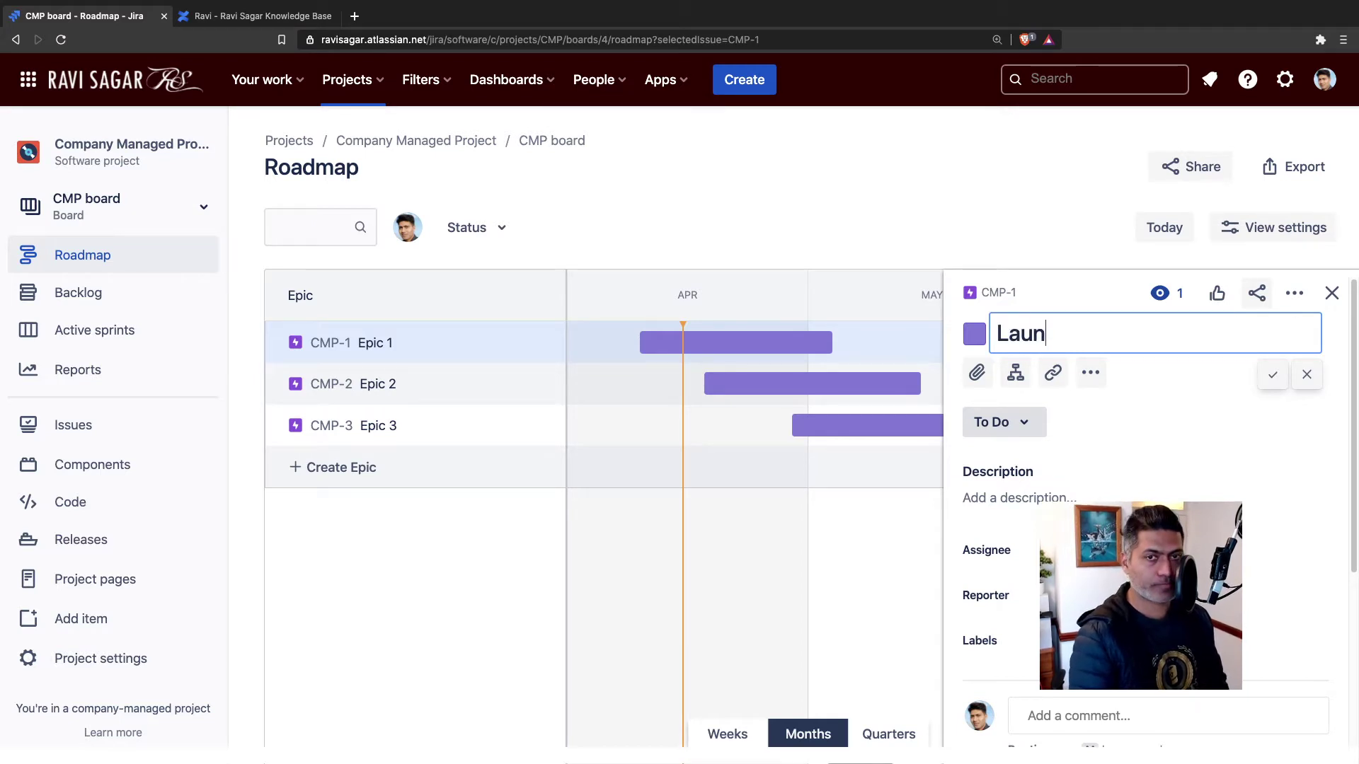
pyautogui.write('ch Android App')
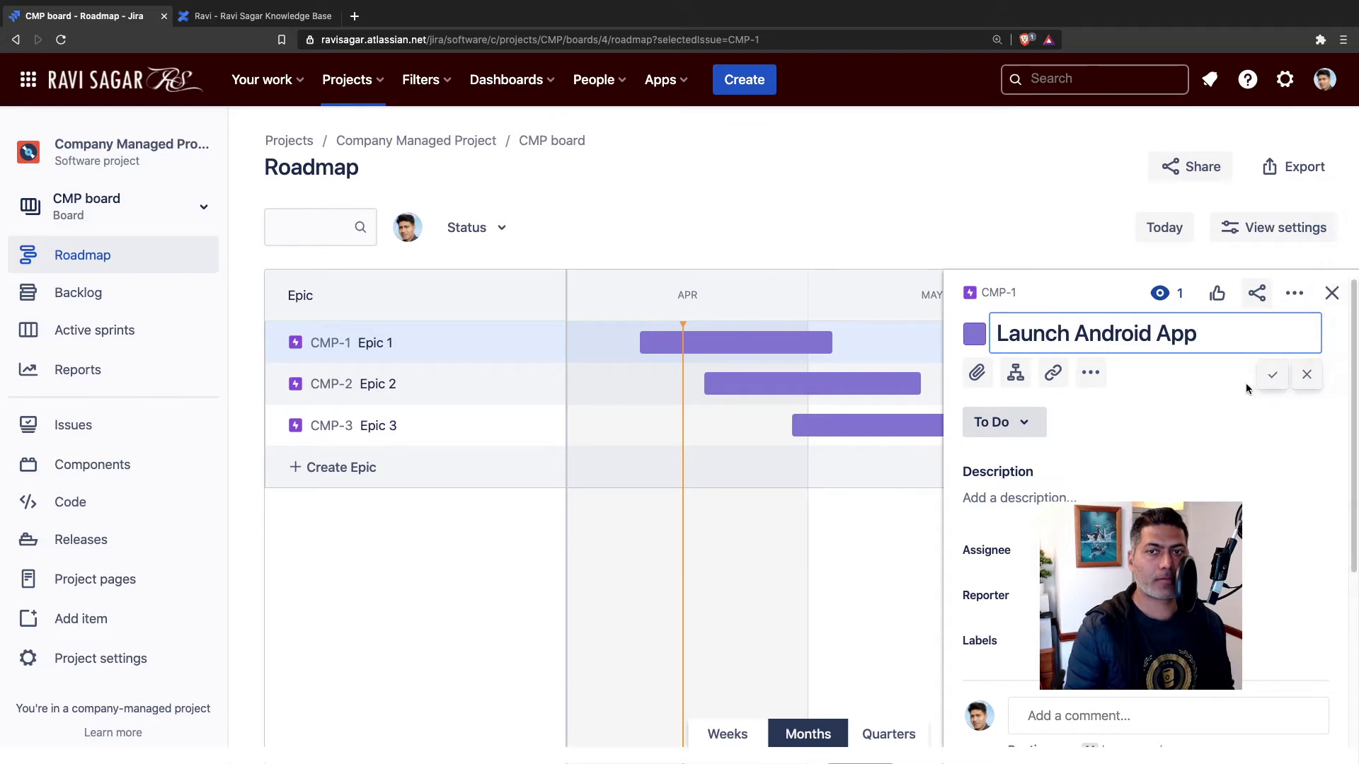
pyautogui.click(1284, 375)
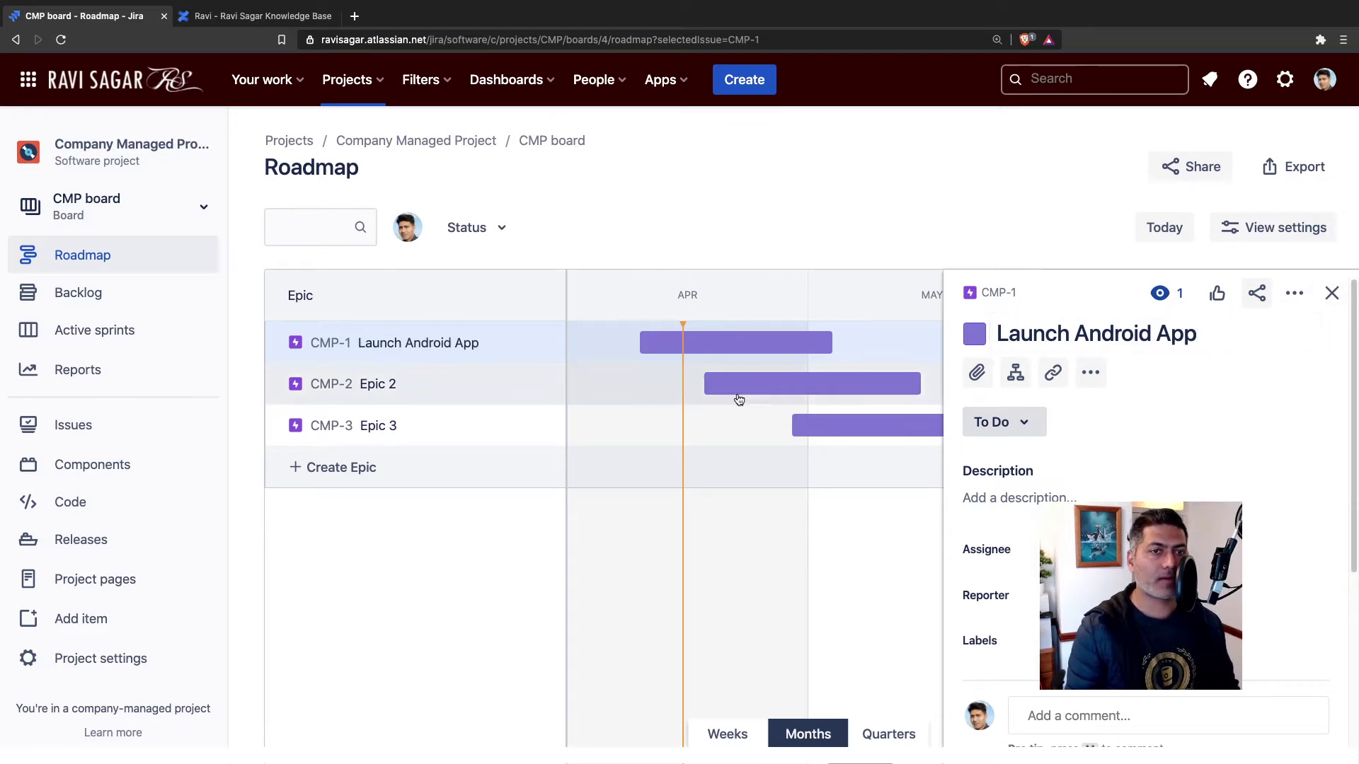
# Rename Epic 2 to 'Launch iOS App'
pyautogui.click(436, 393)
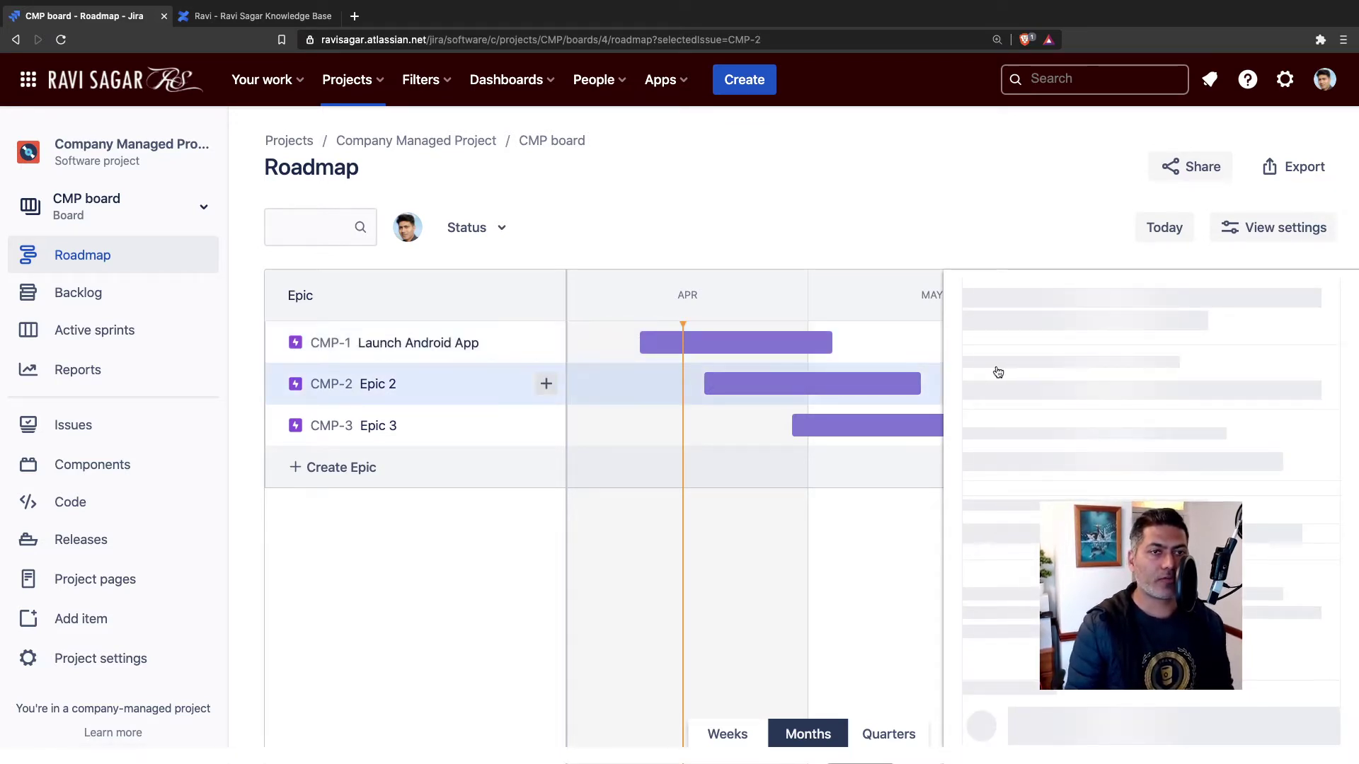
pyautogui.click(1035, 333)
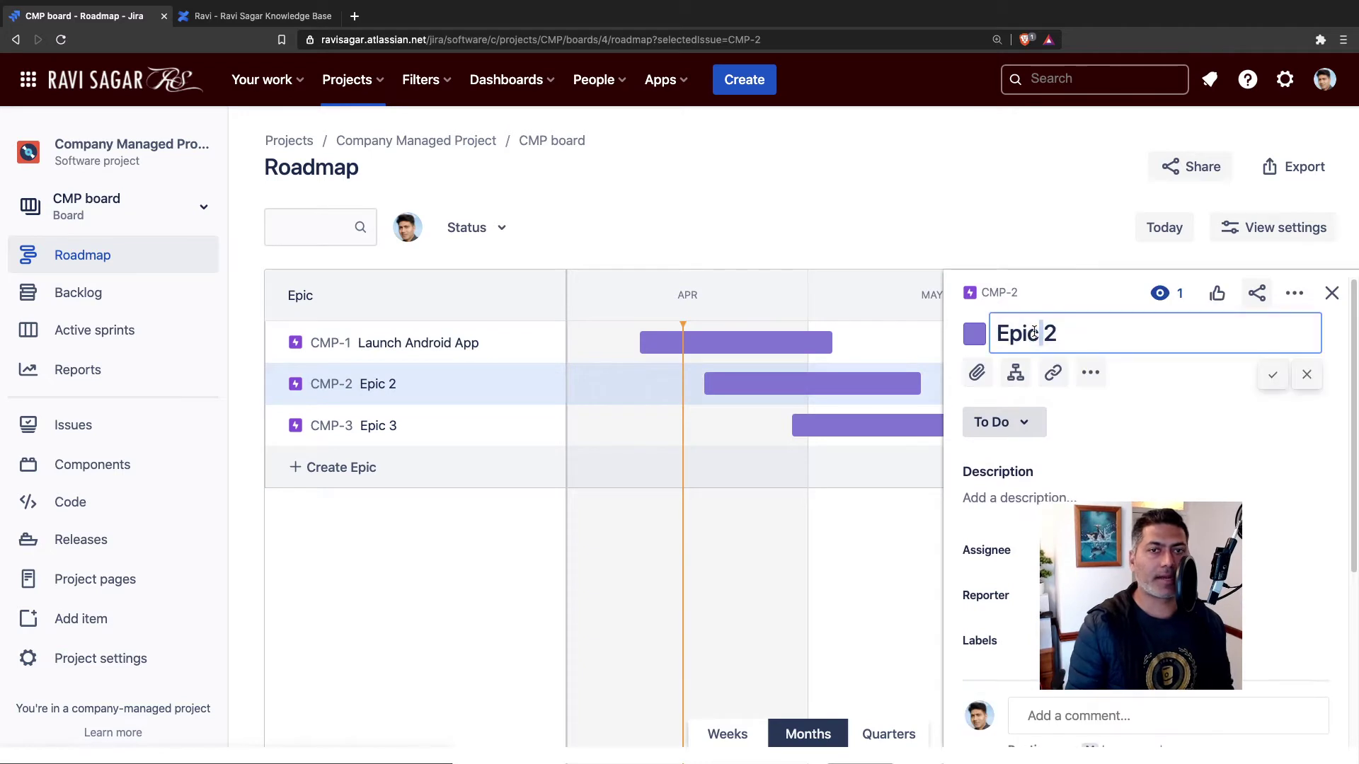
pyautogui.tripleClick(1035, 332)
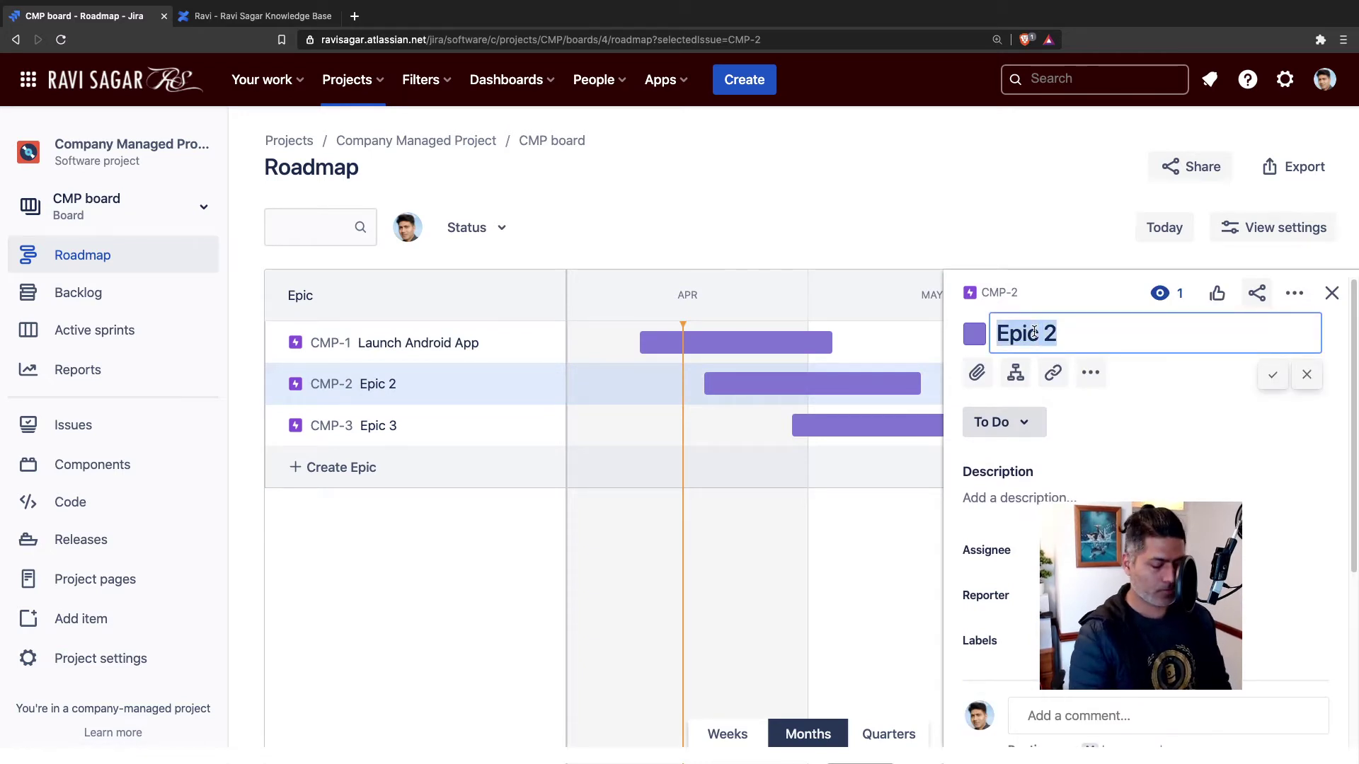
pyautogui.write('Laun')
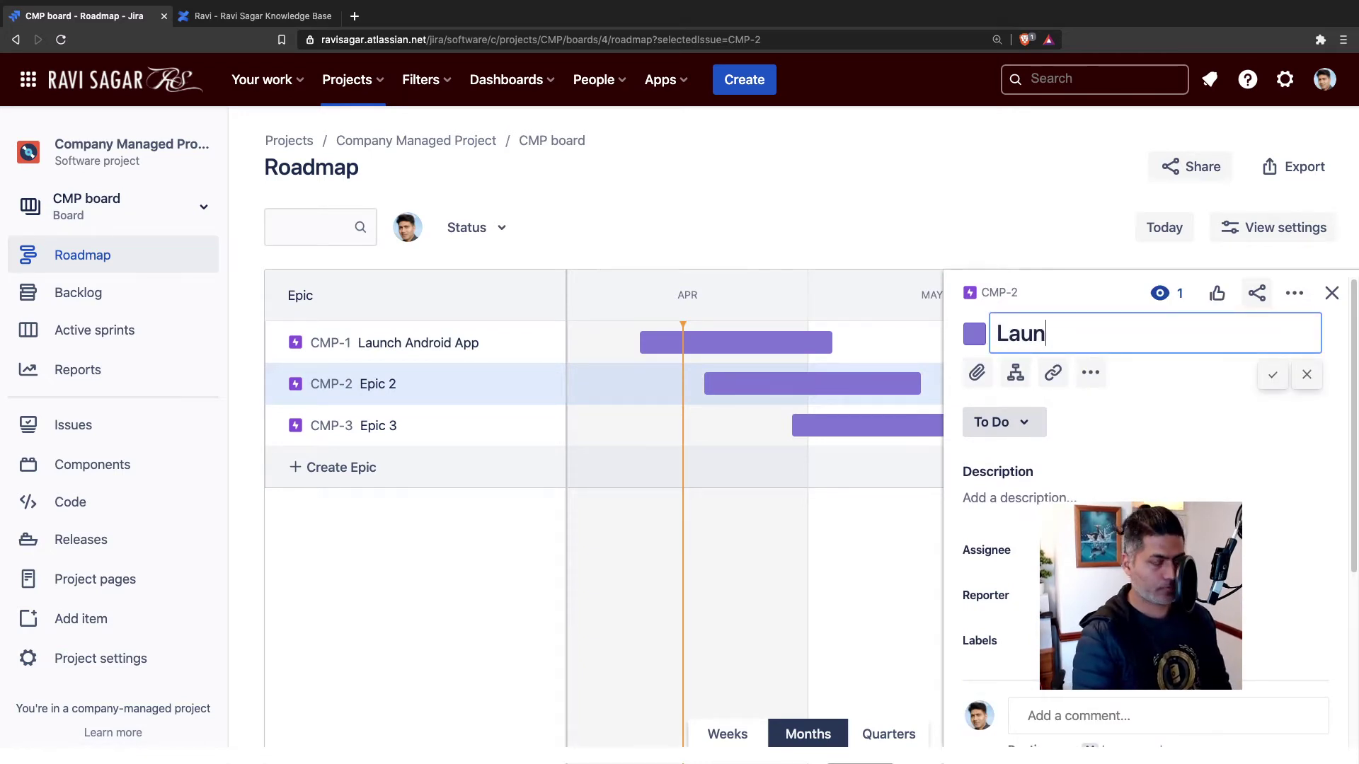
pyautogui.write('ch iOS App')
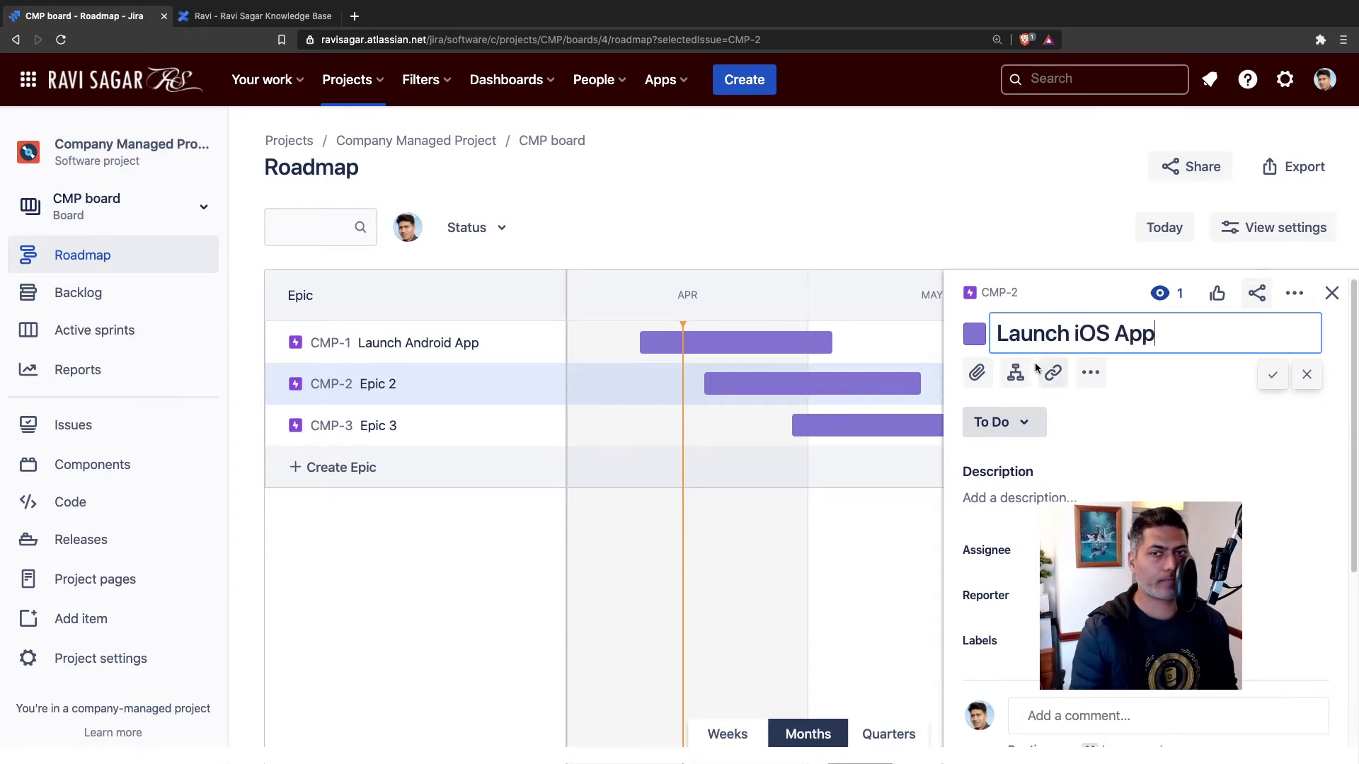
pyautogui.click(1271, 376)
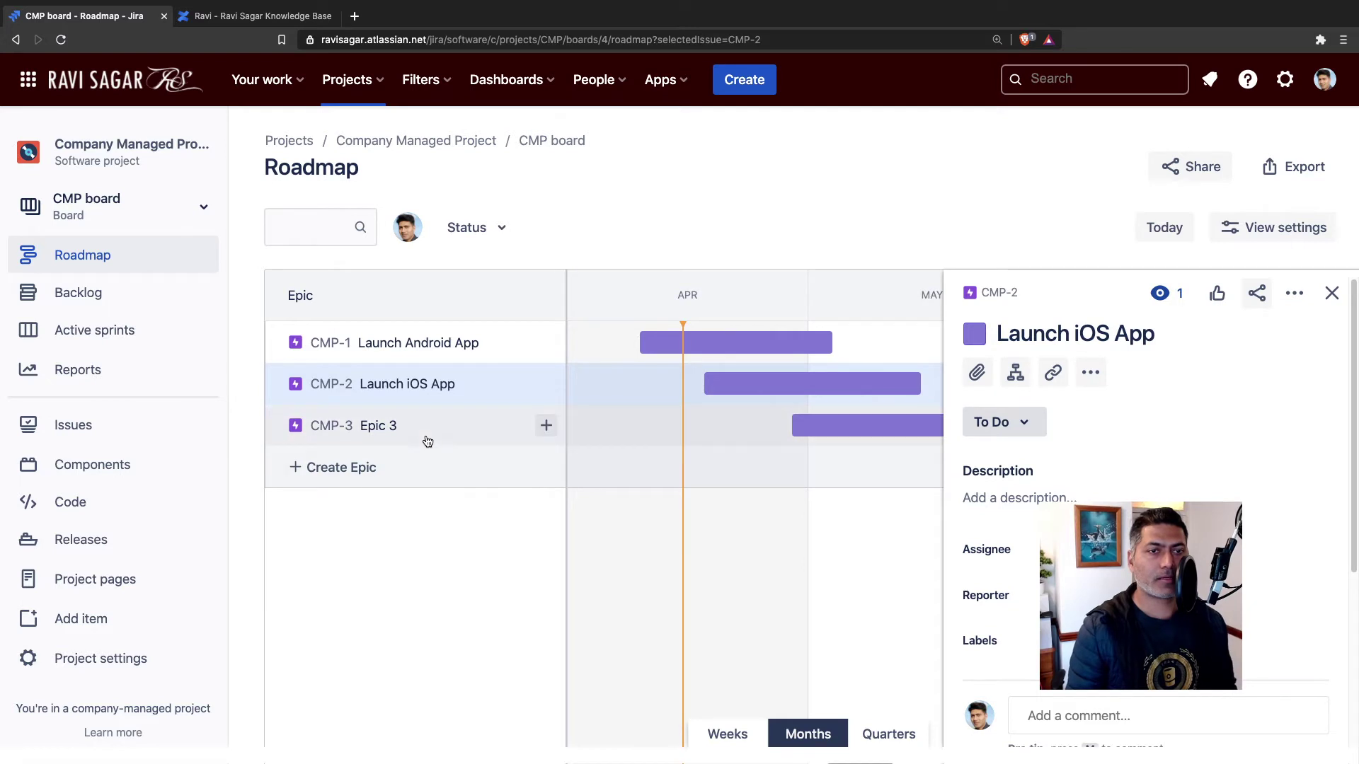
# Rename epic CMP-3 to 'Launch Website', correcting a typo along the way
pyautogui.click(510, 424)
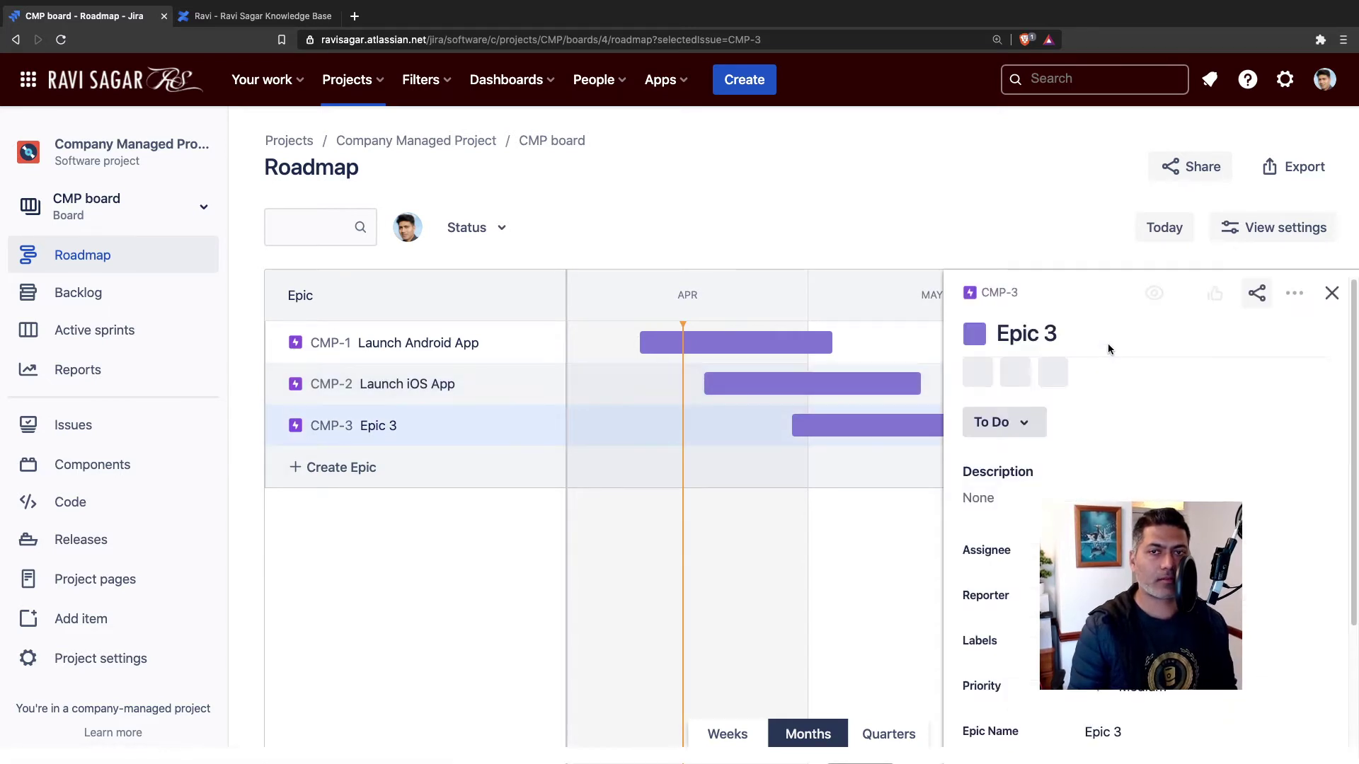
pyautogui.click(1040, 332)
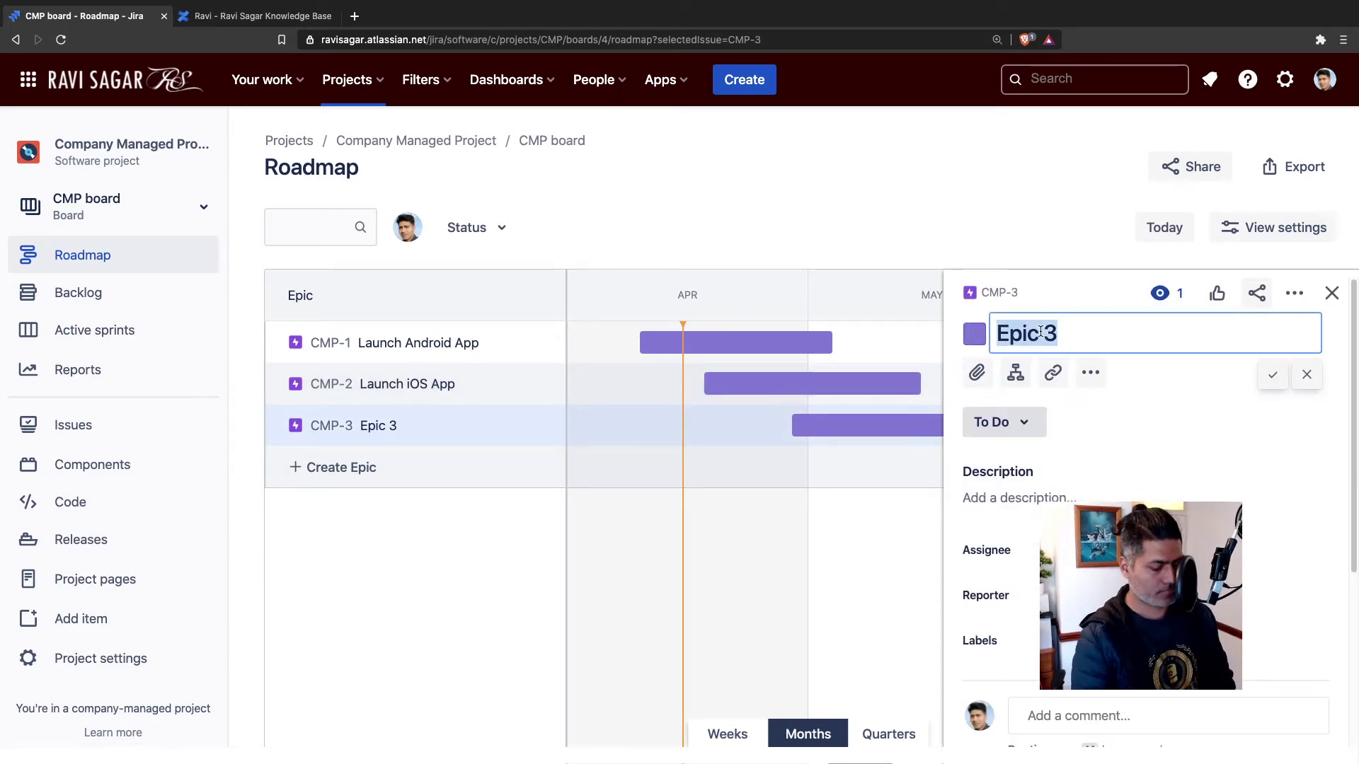
pyautogui.write('Launch websi')
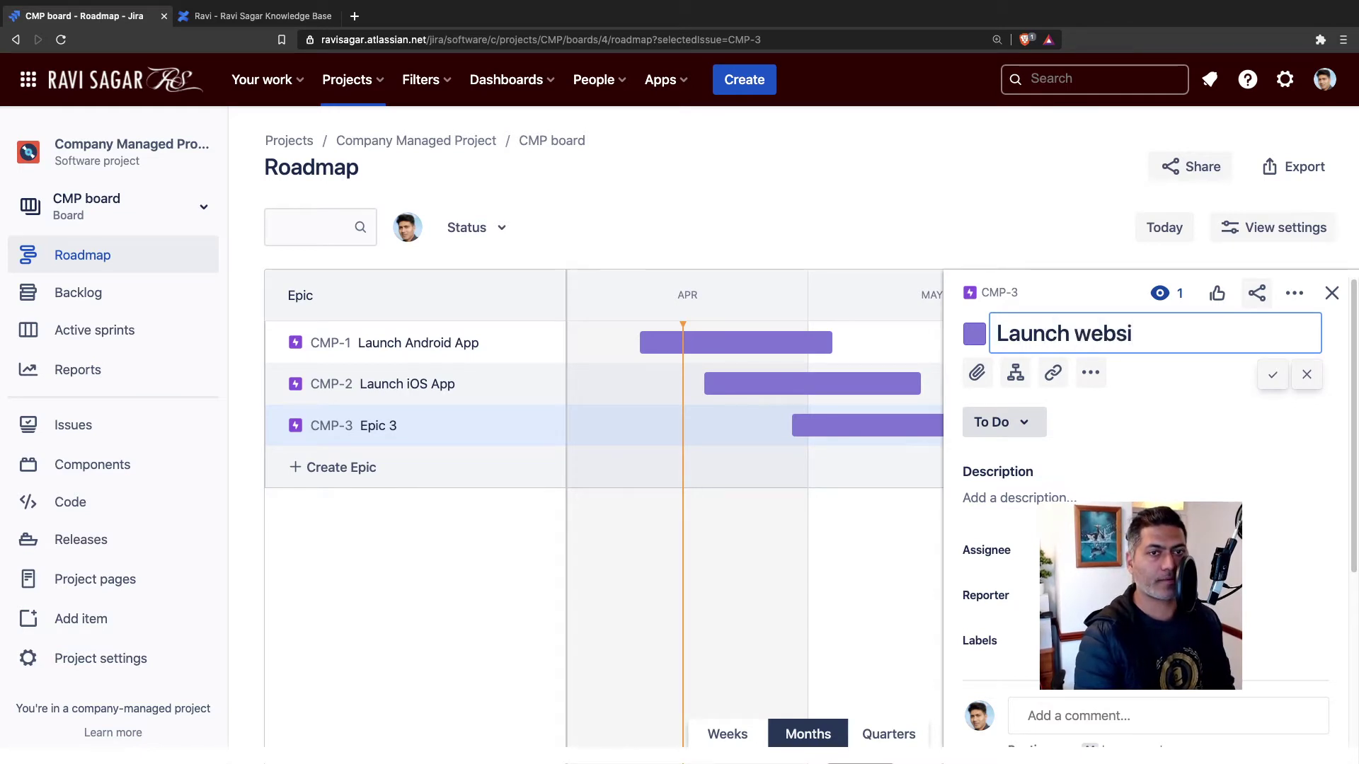
pyautogui.hotkey('alt', 'shift', 'Left')
pyautogui.write('w')
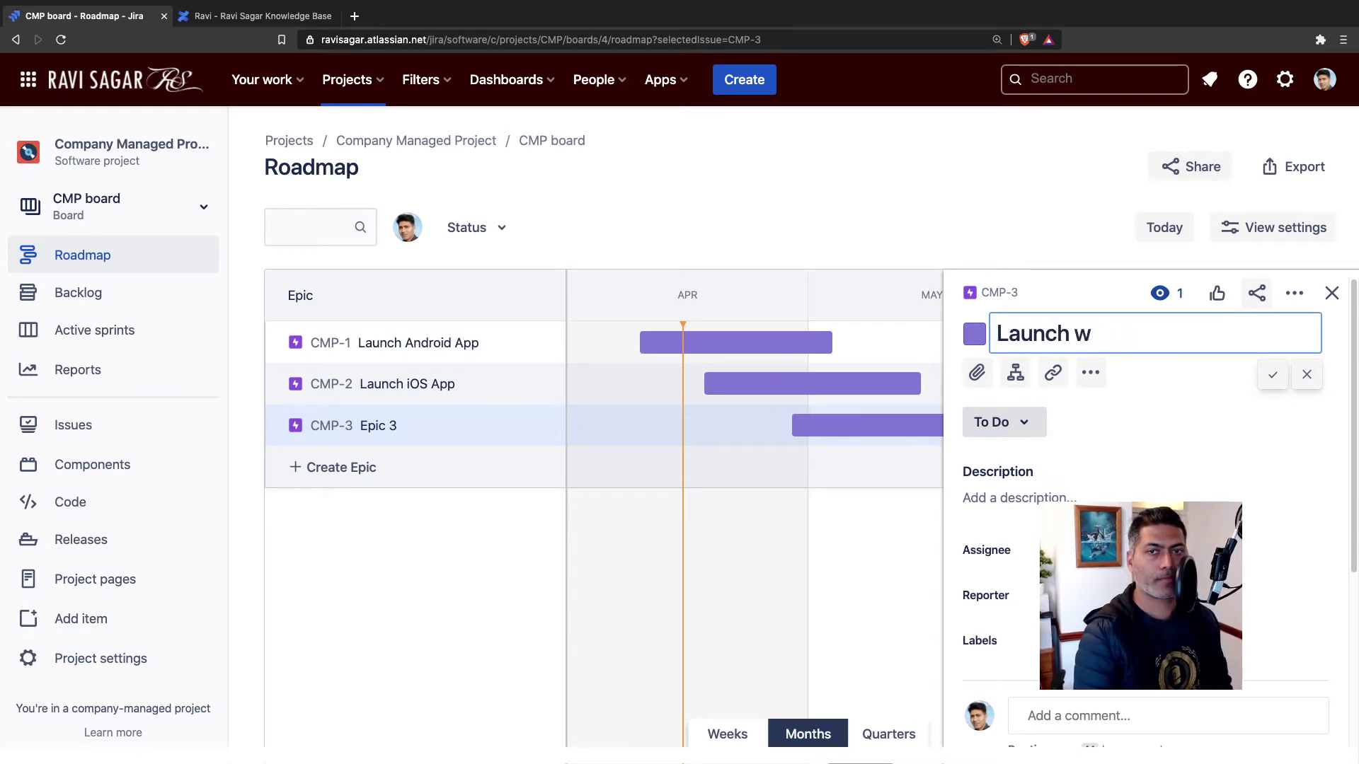
pyautogui.press('BackSpace')
pyautogui.write('Website')
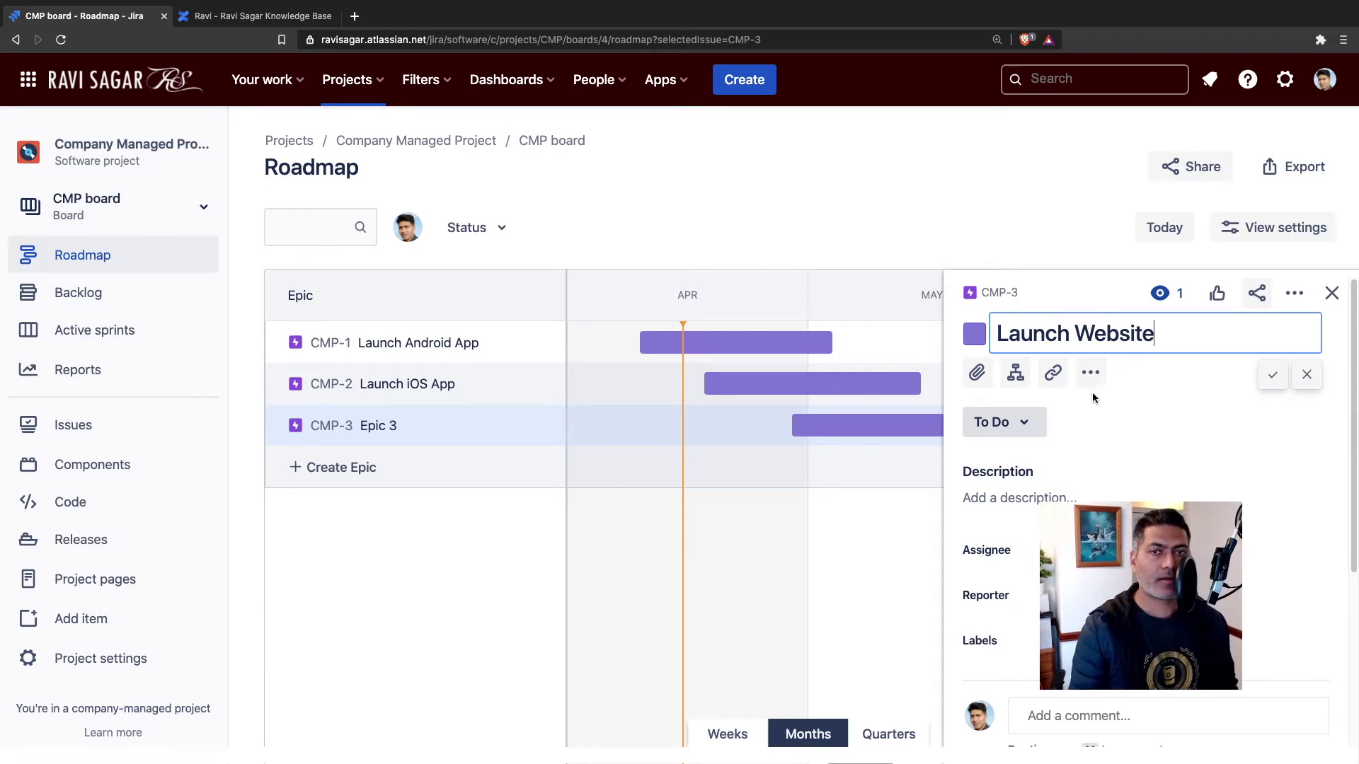
pyautogui.click(1273, 381)
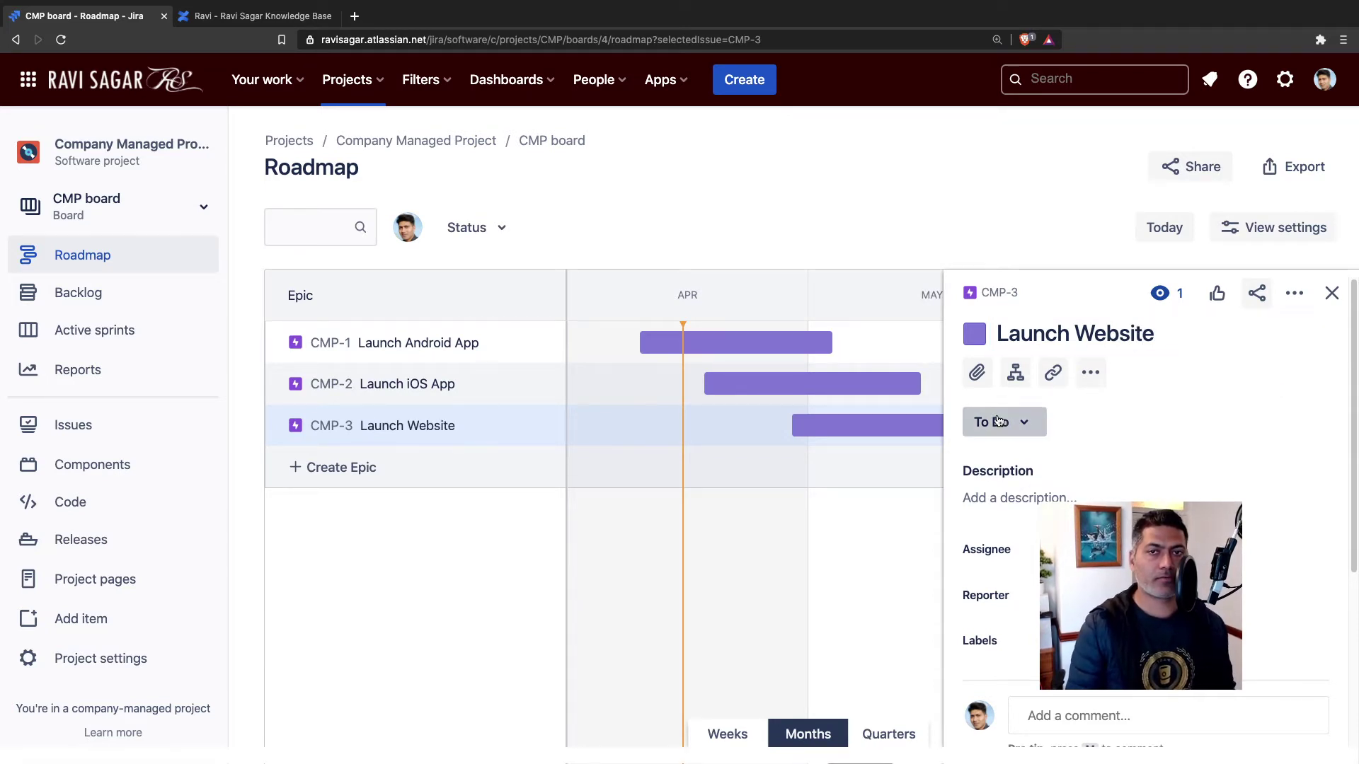
# Add Story-type child issues 'Story 1' and 'Story 2' to Launch Website, then close its panel
pyautogui.click(1017, 375)
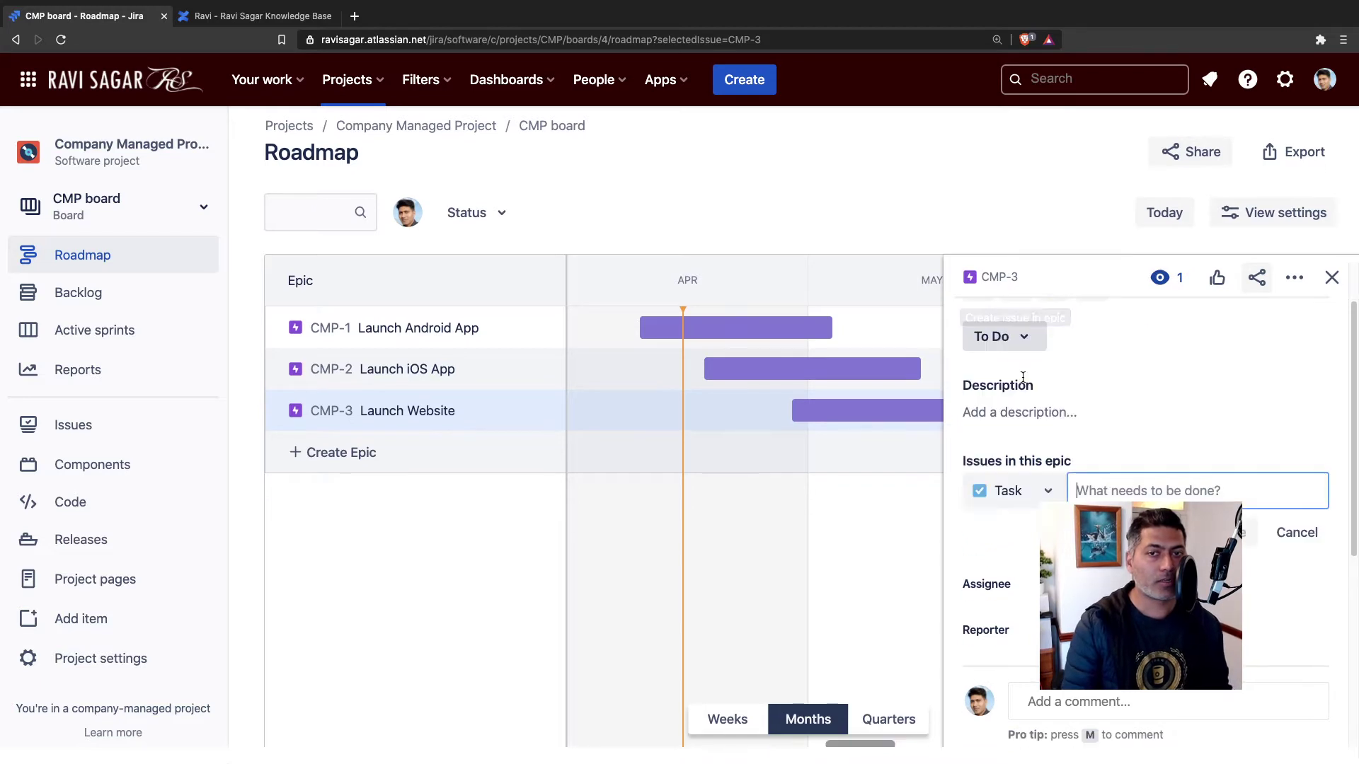
pyautogui.click(1040, 491)
pyautogui.click(1012, 541)
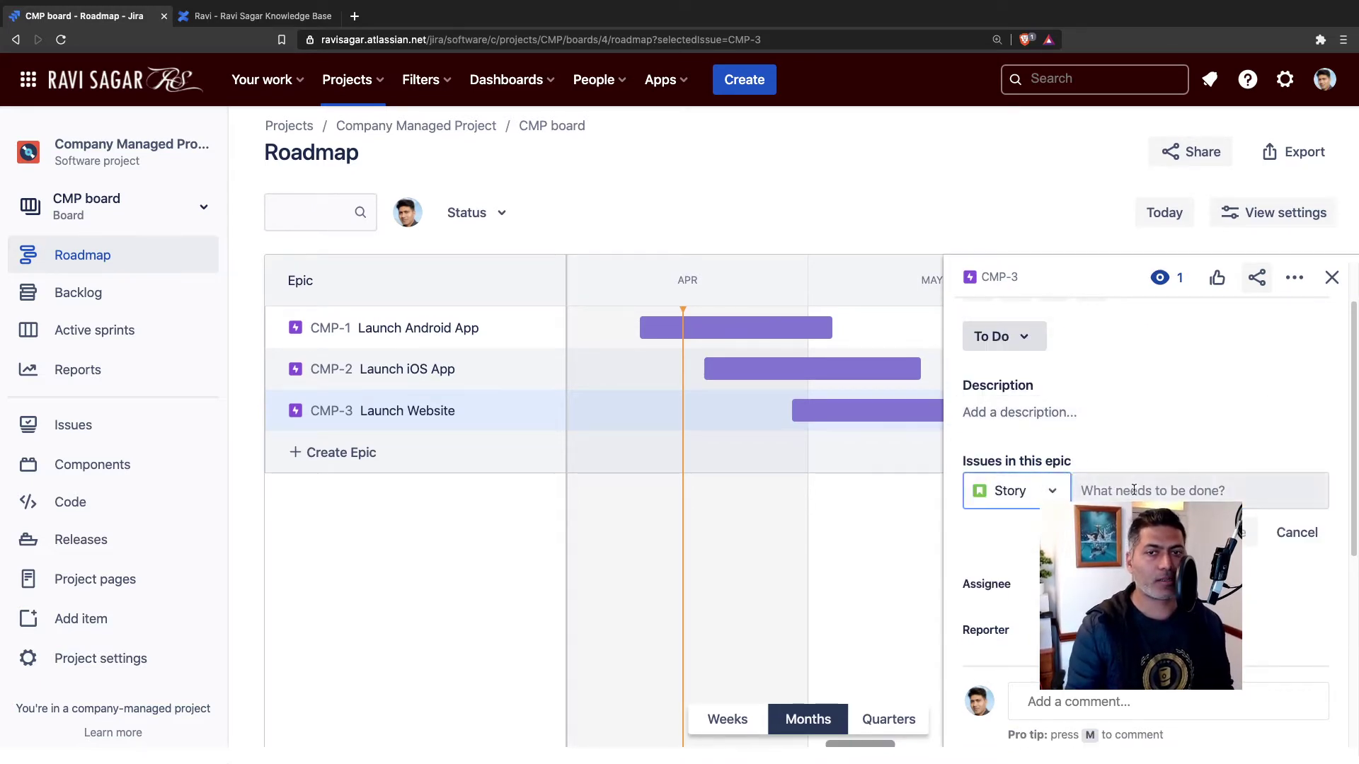
pyautogui.write('Story 1')
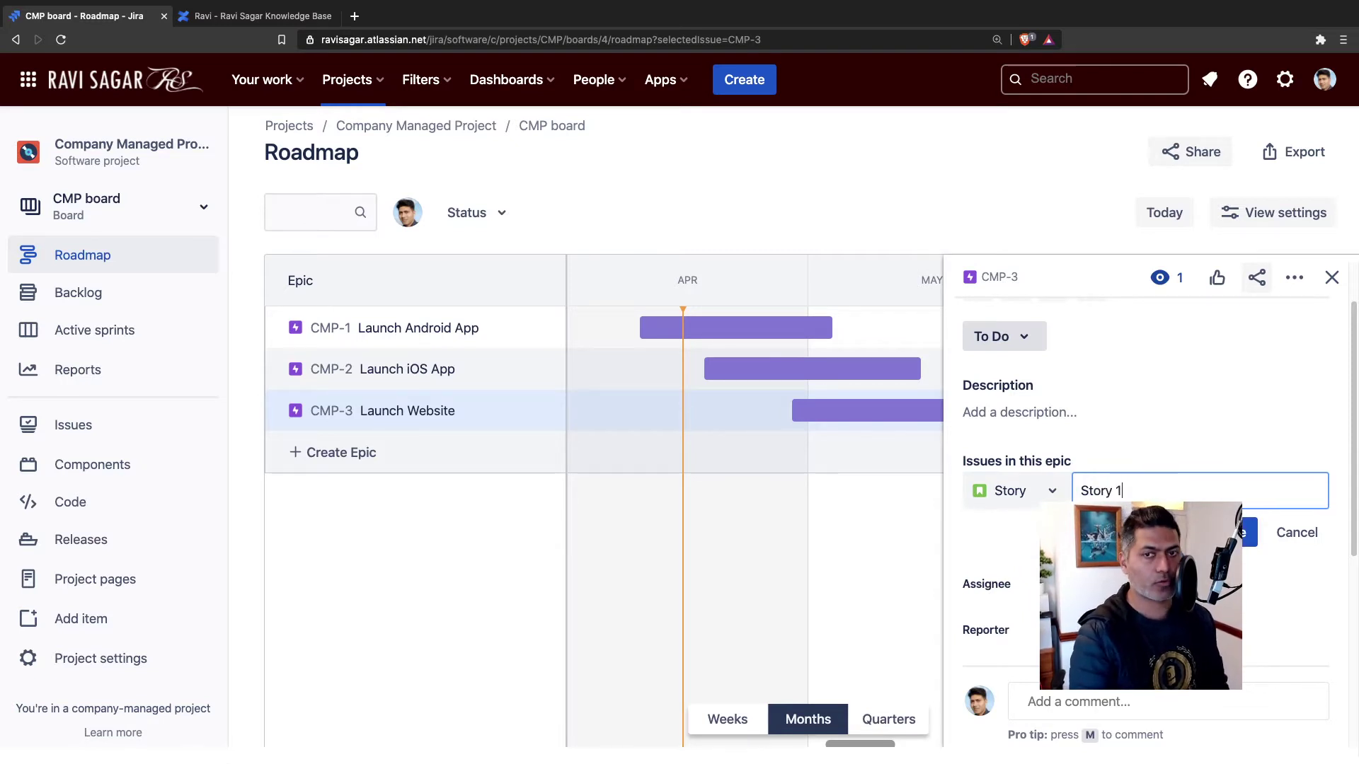
pyautogui.press('Return')
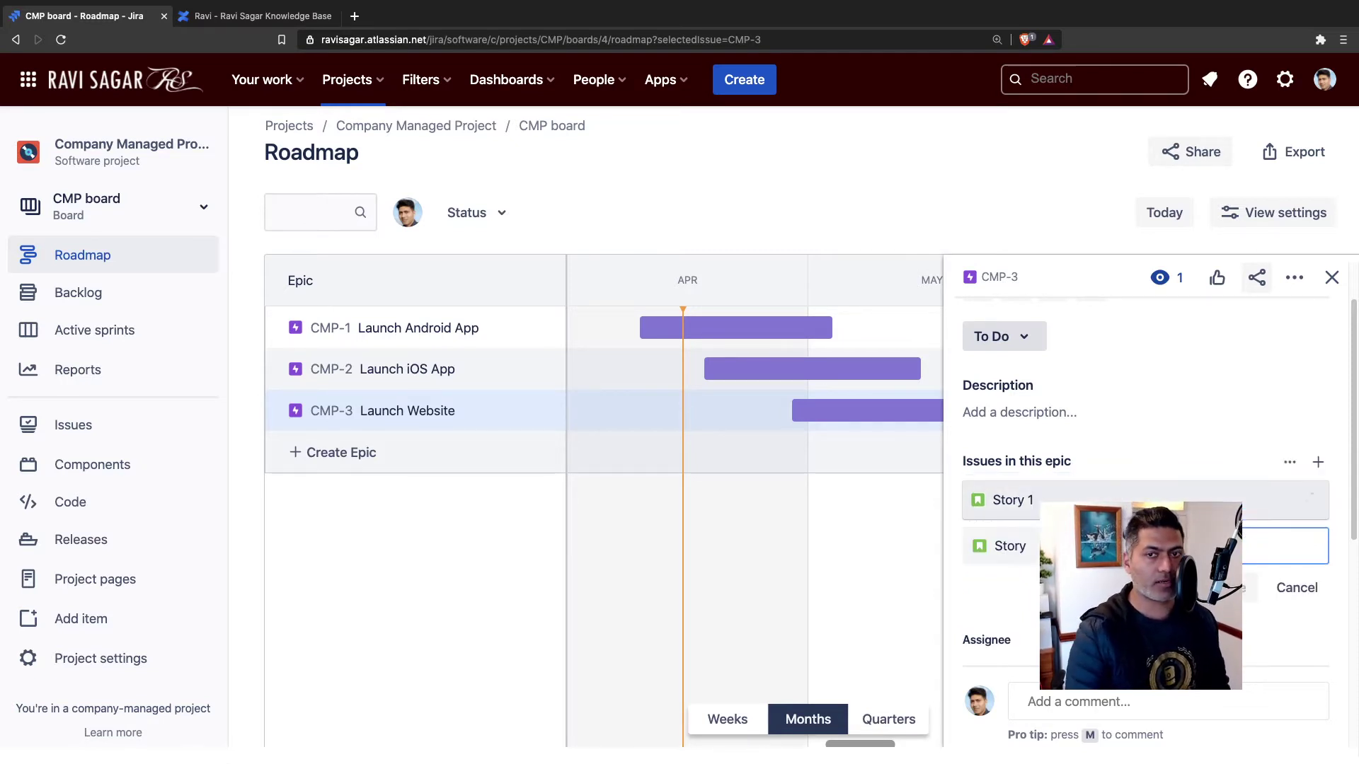
pyautogui.write('Story 2')
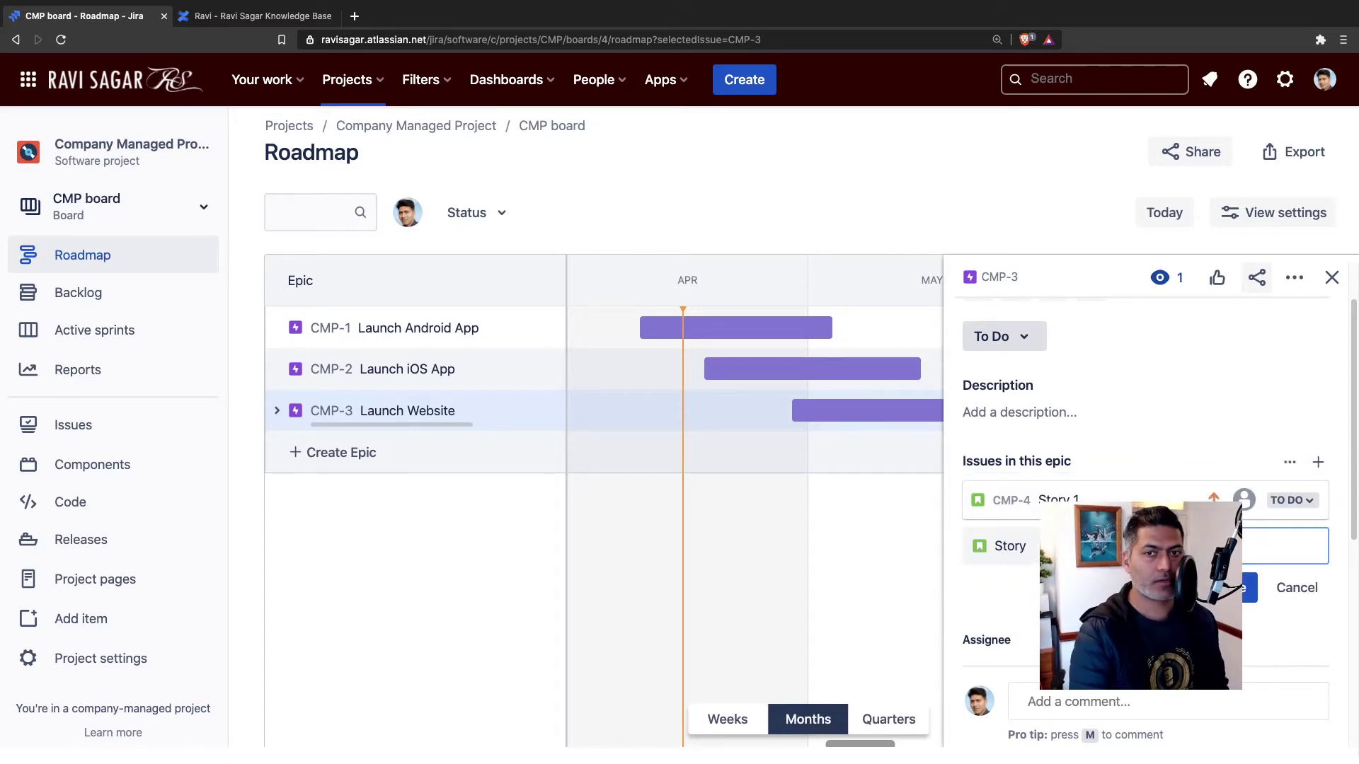
pyautogui.press('Return')
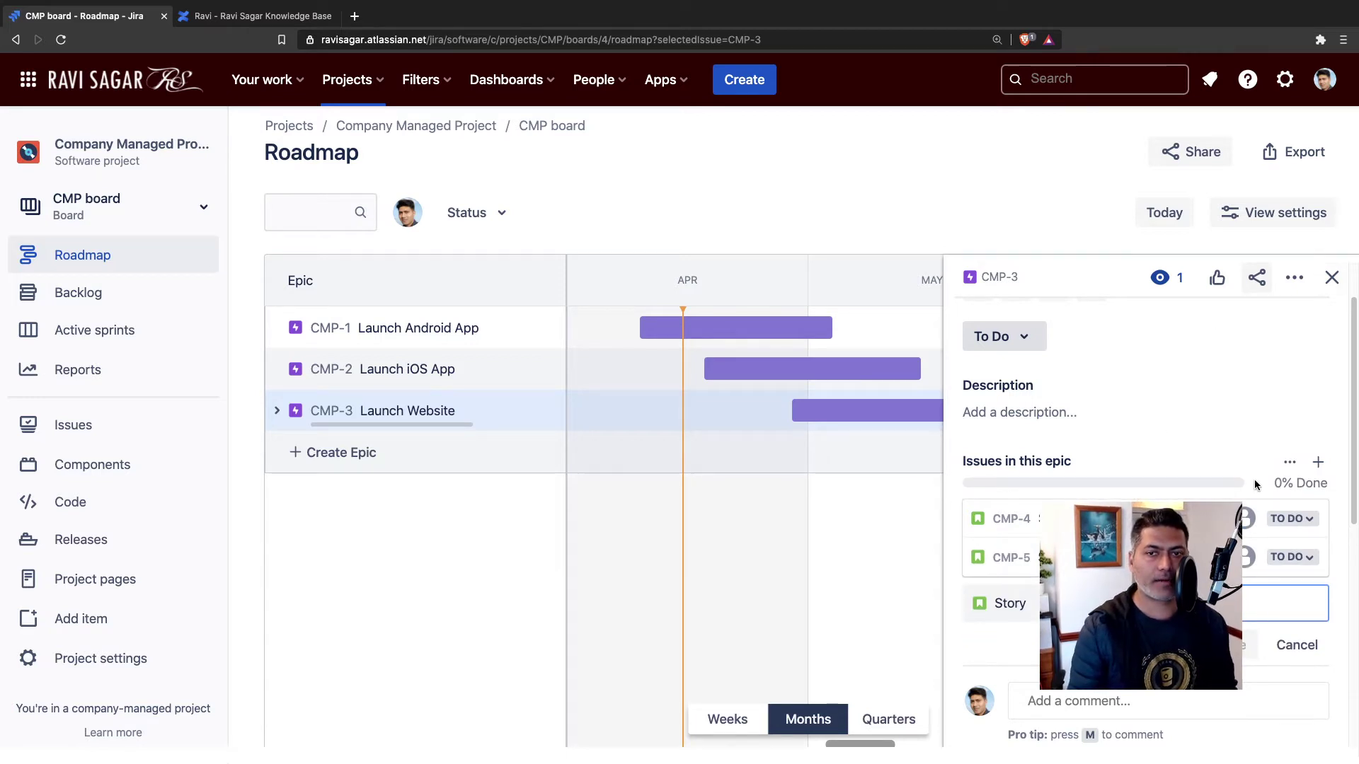
pyautogui.click(1330, 276)
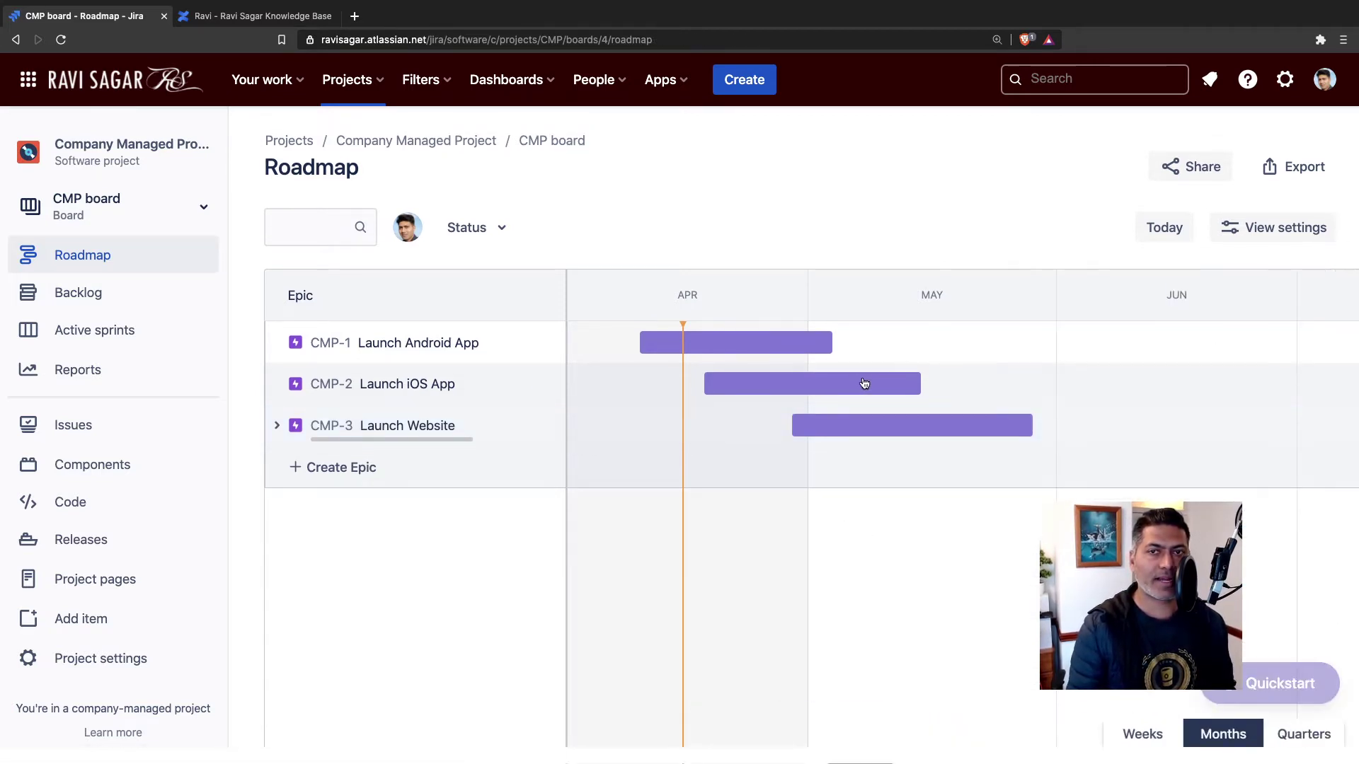
pyautogui.click(1261, 226)
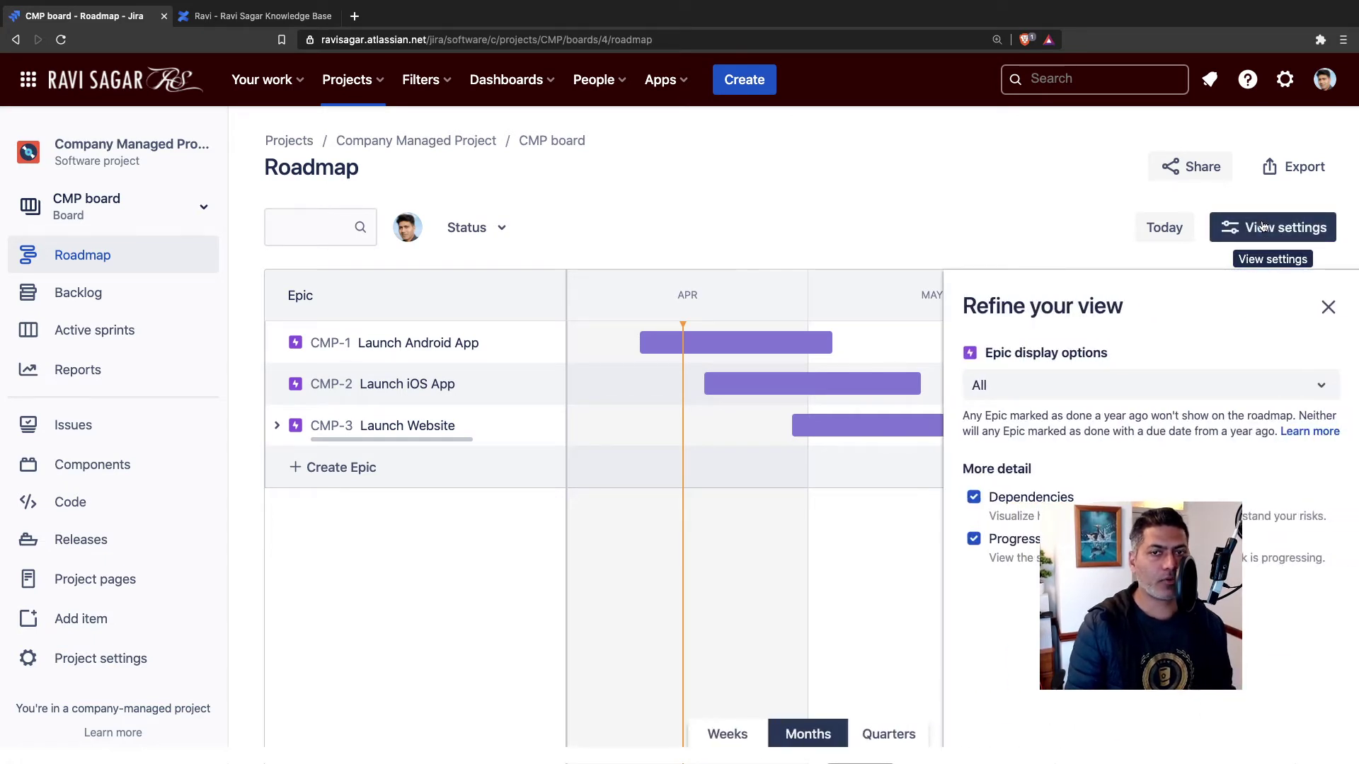
pyautogui.click(1155, 386)
pyautogui.click(1155, 386)
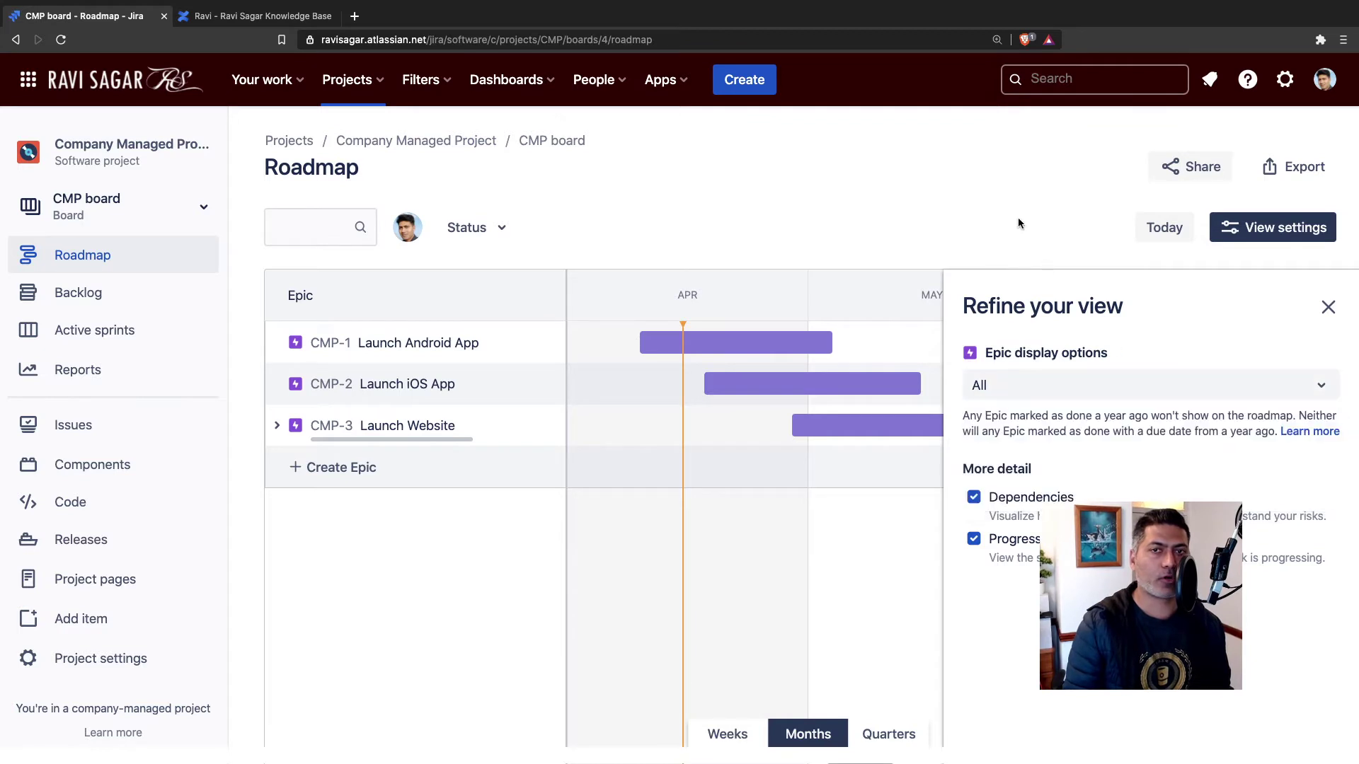
pyautogui.click(1327, 306)
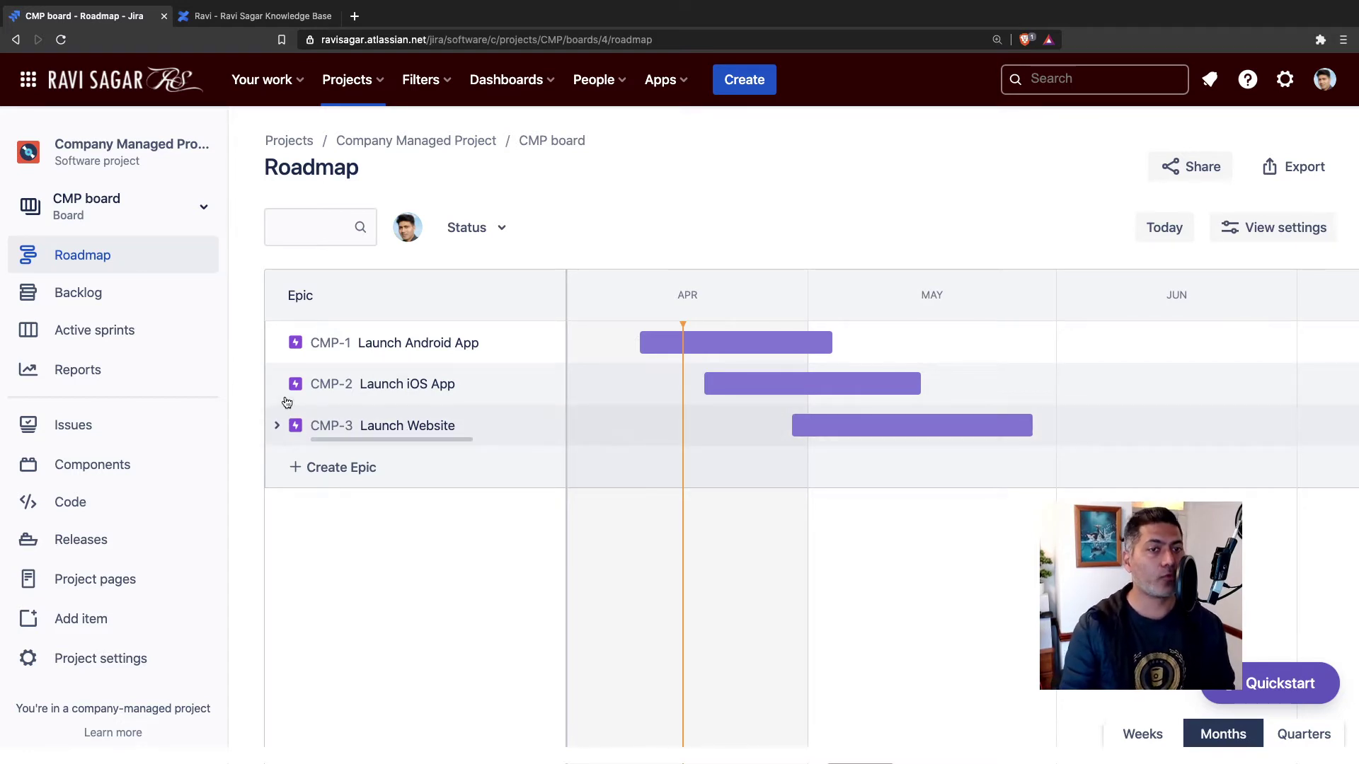
# Expand Launch Website and change Story 1 (CMP-4) from To Do to In Progress
pyautogui.click(278, 426)
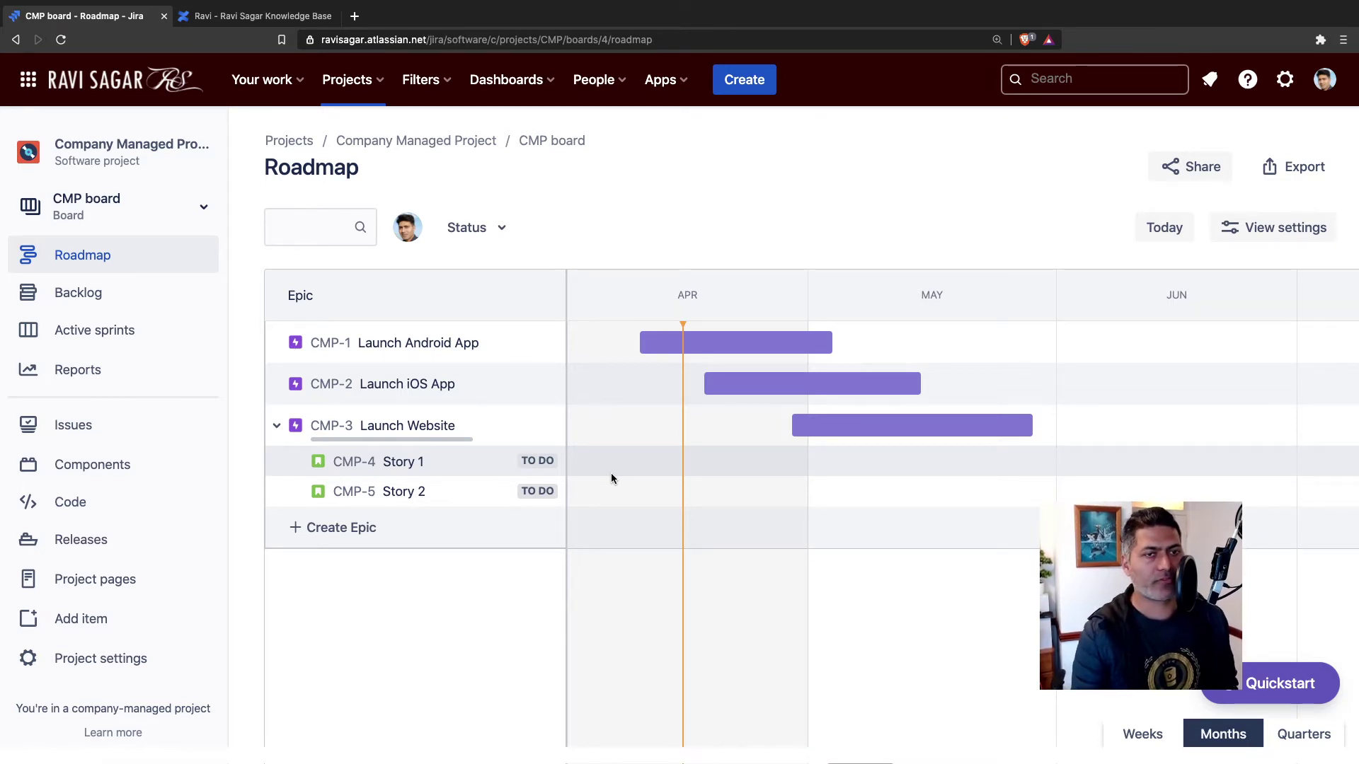
pyautogui.click(371, 461)
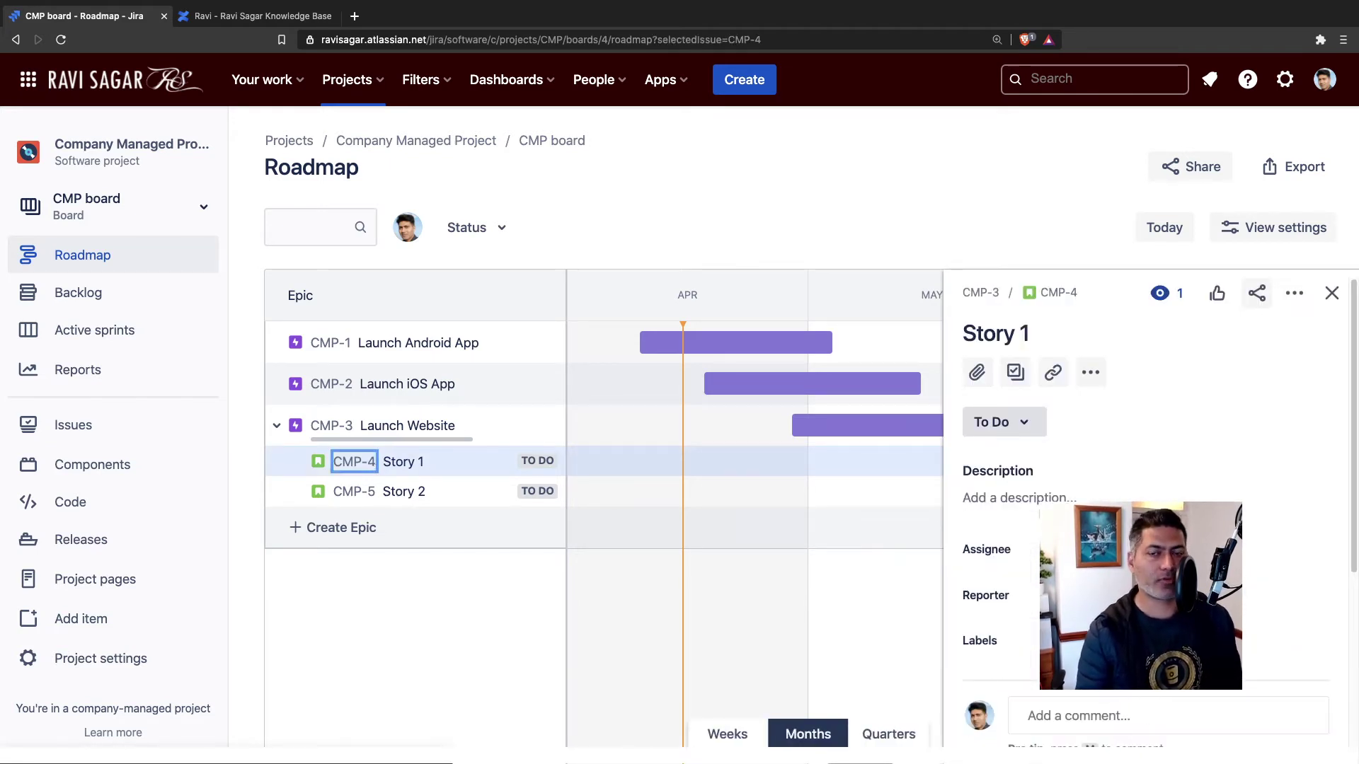
pyautogui.click(1028, 426)
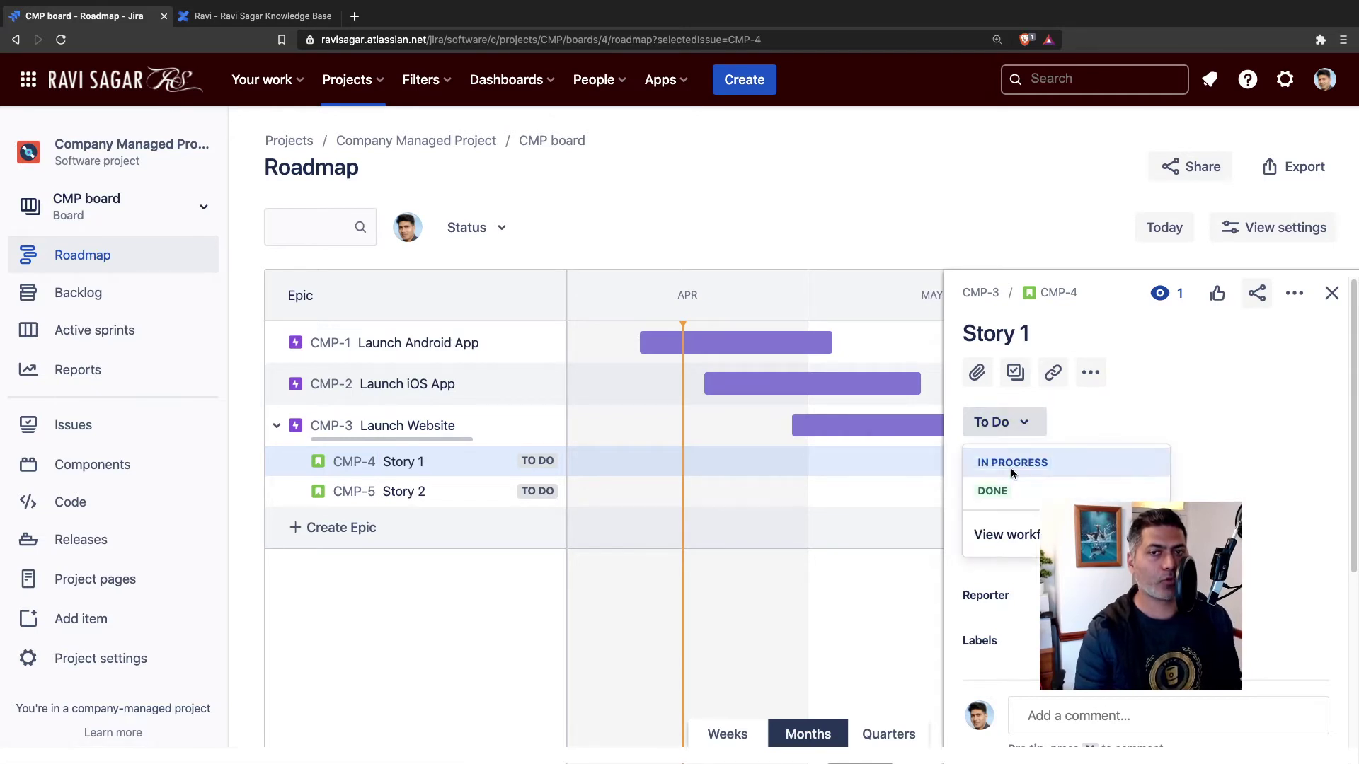
pyautogui.click(1011, 461)
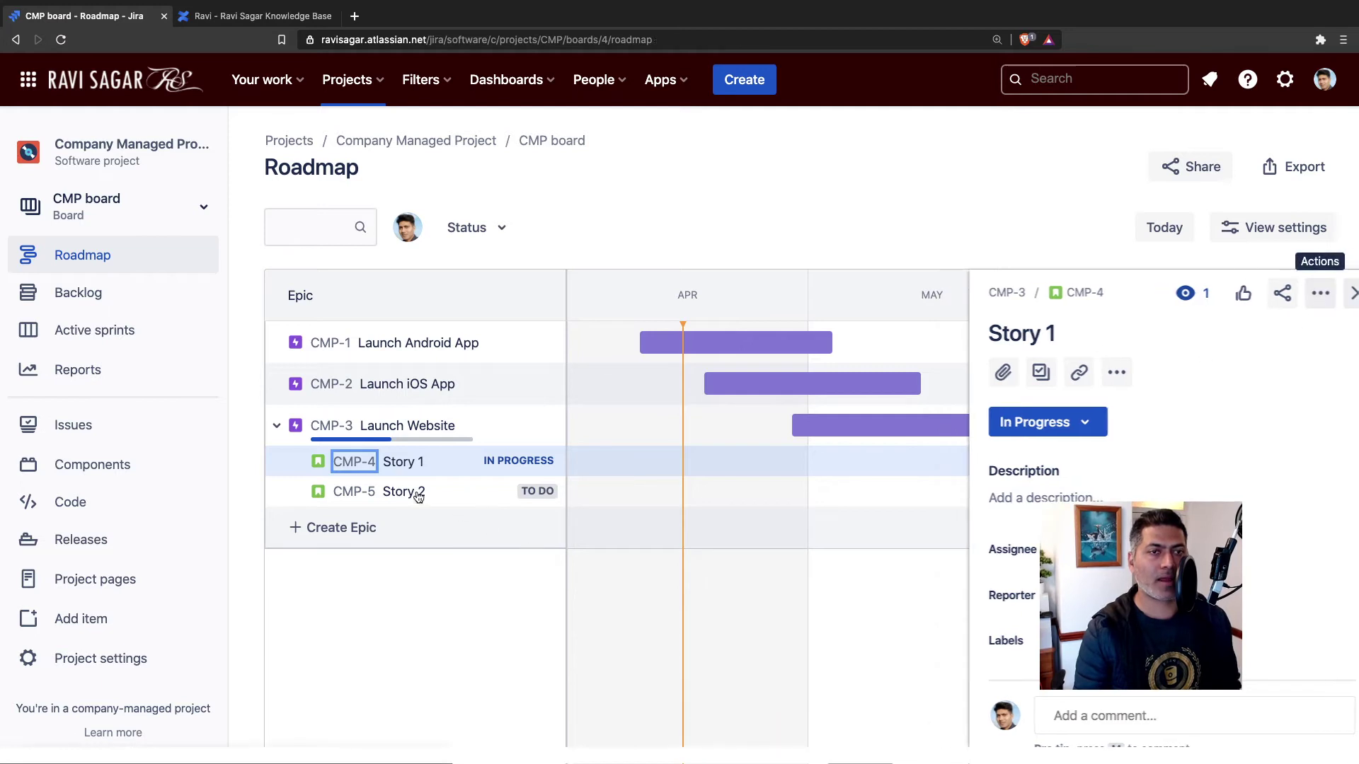
pyautogui.press('Escape')
# Move Launch Website to the top and chain dependencies Website → Android App → iOS App into May–June
pyautogui.moveTo(297, 425); pyautogui.dragTo(298, 345)
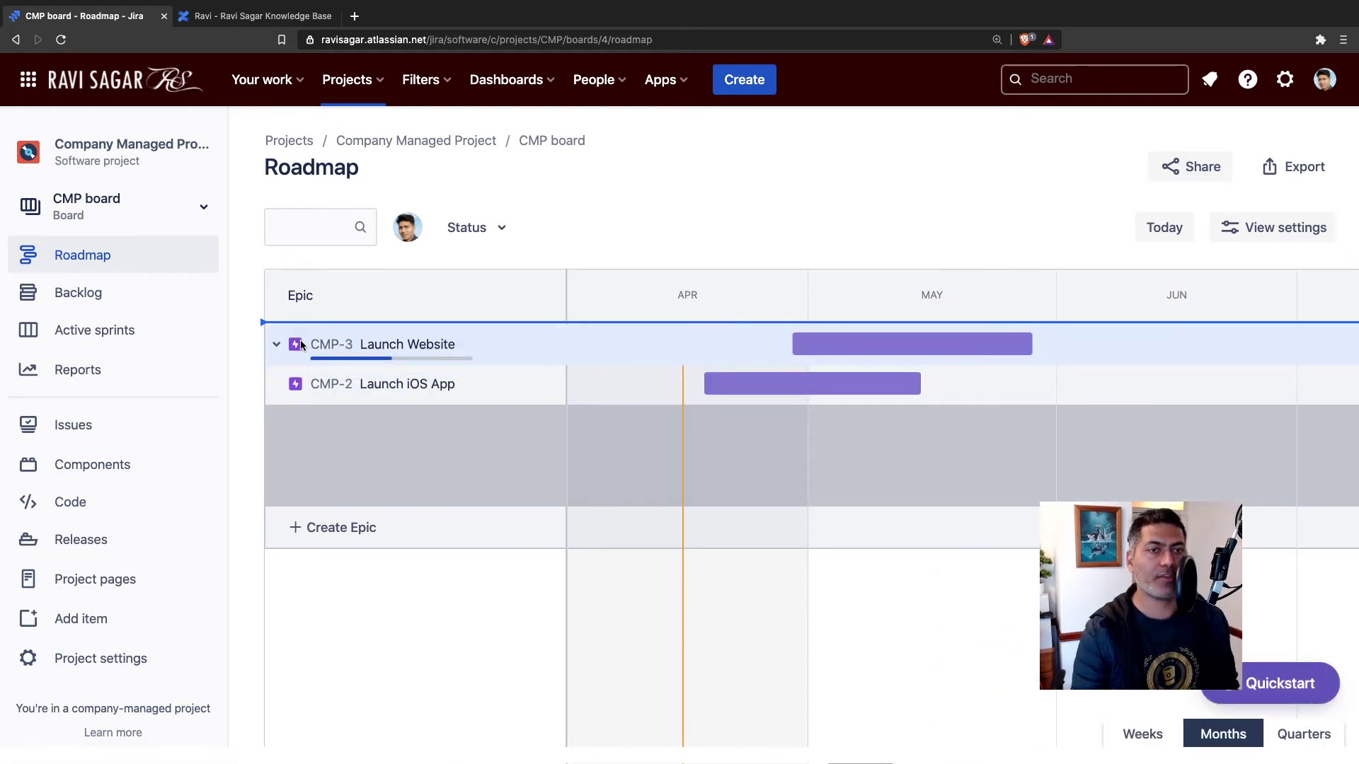
pyautogui.moveTo(747, 444); pyautogui.dragTo(974, 421)
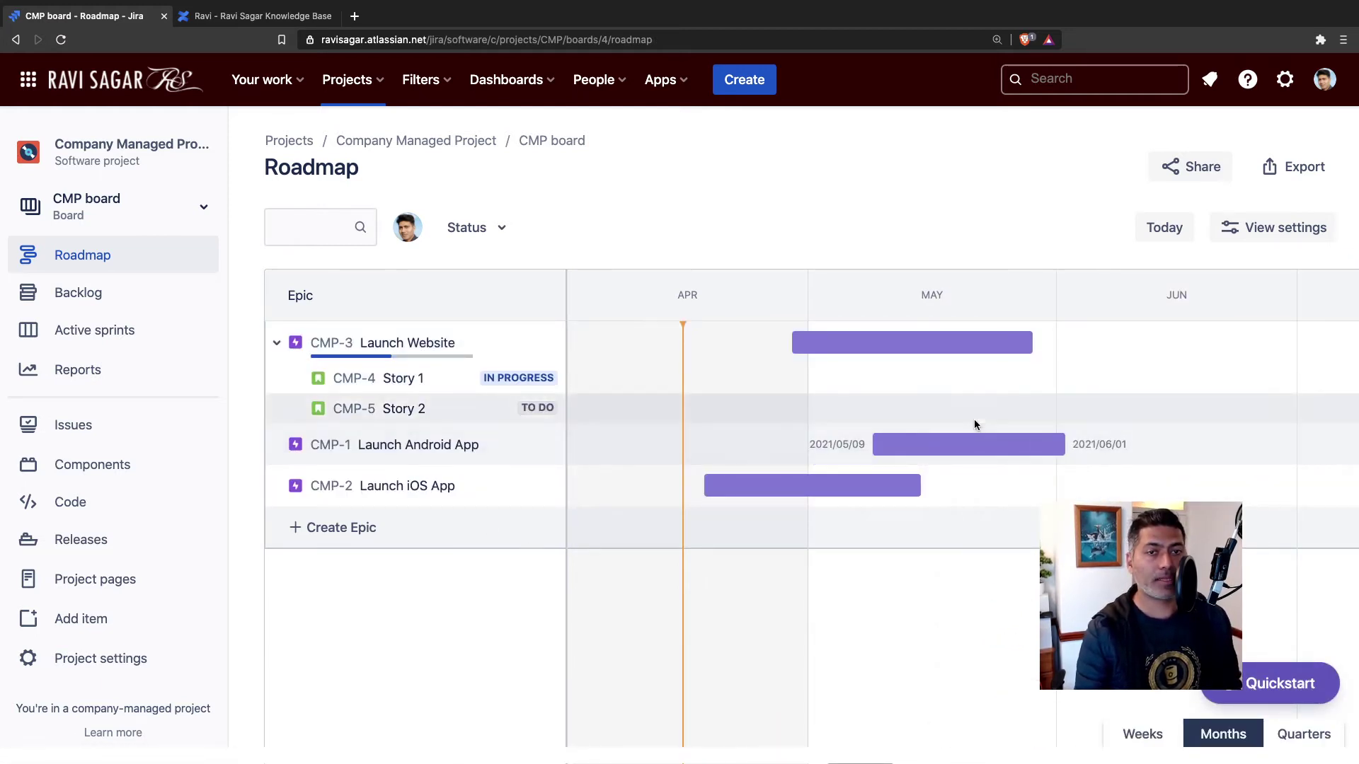
pyautogui.moveTo(813, 495); pyautogui.dragTo(1098, 467)
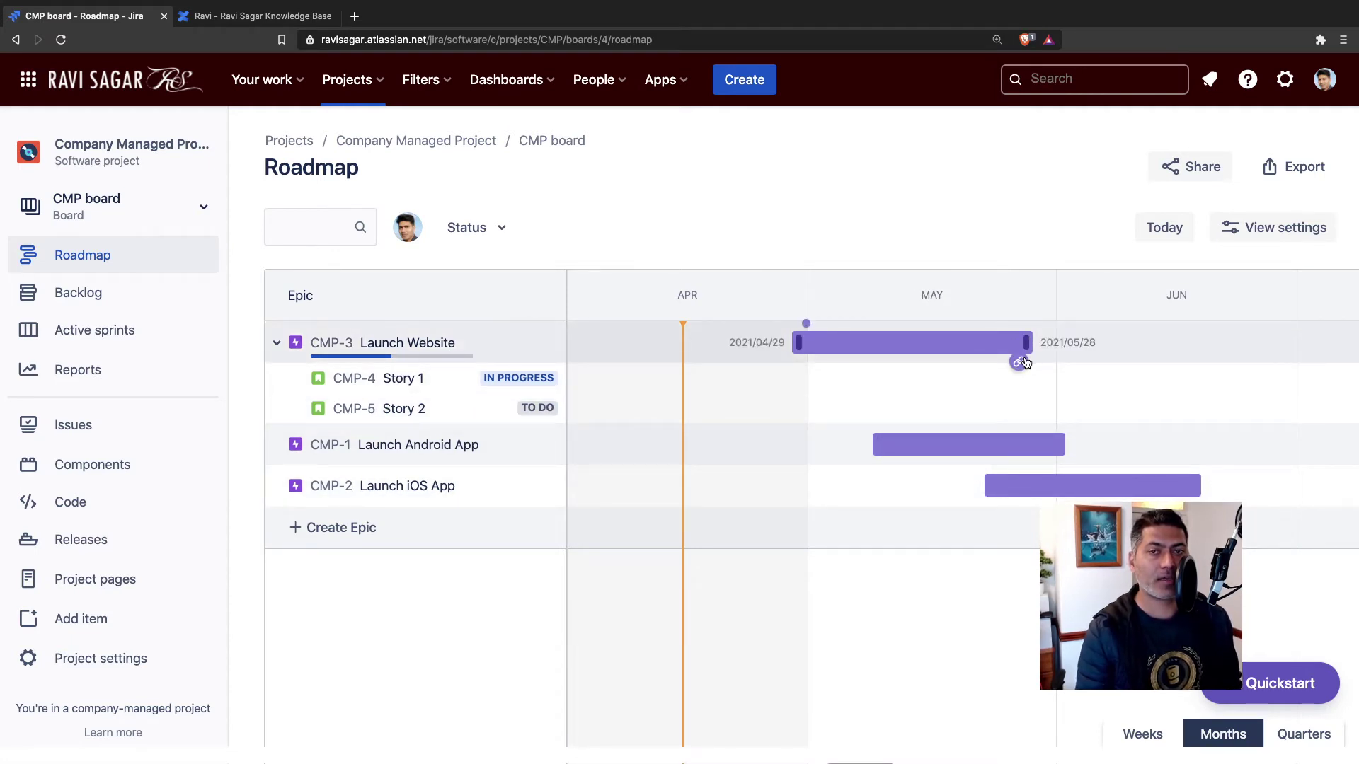
pyautogui.moveTo(1018, 361); pyautogui.dragTo(871, 452)
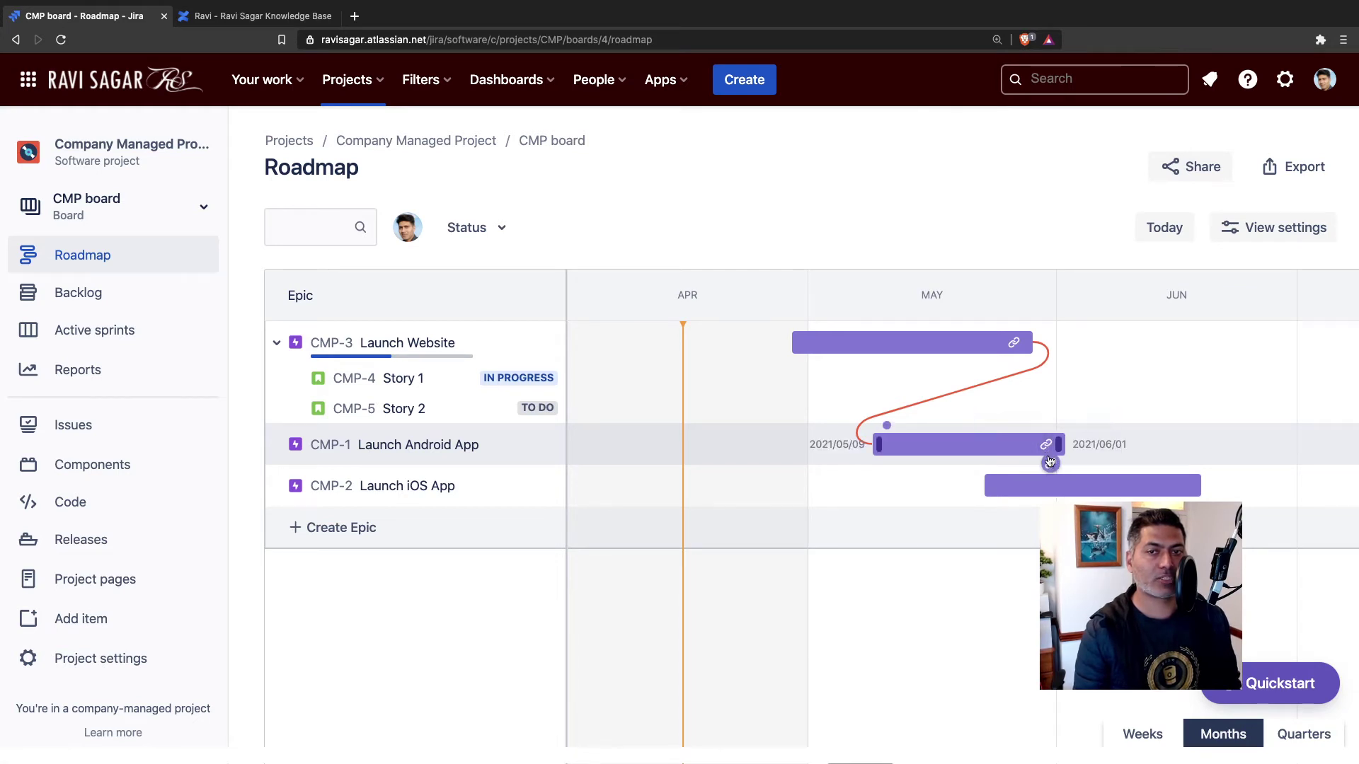
pyautogui.moveTo(1050, 462); pyautogui.dragTo(991, 490)
# Collapse Launch Website, discard an empty new epic row, and switch to the Confluence knowledge base
pyautogui.click(277, 344)
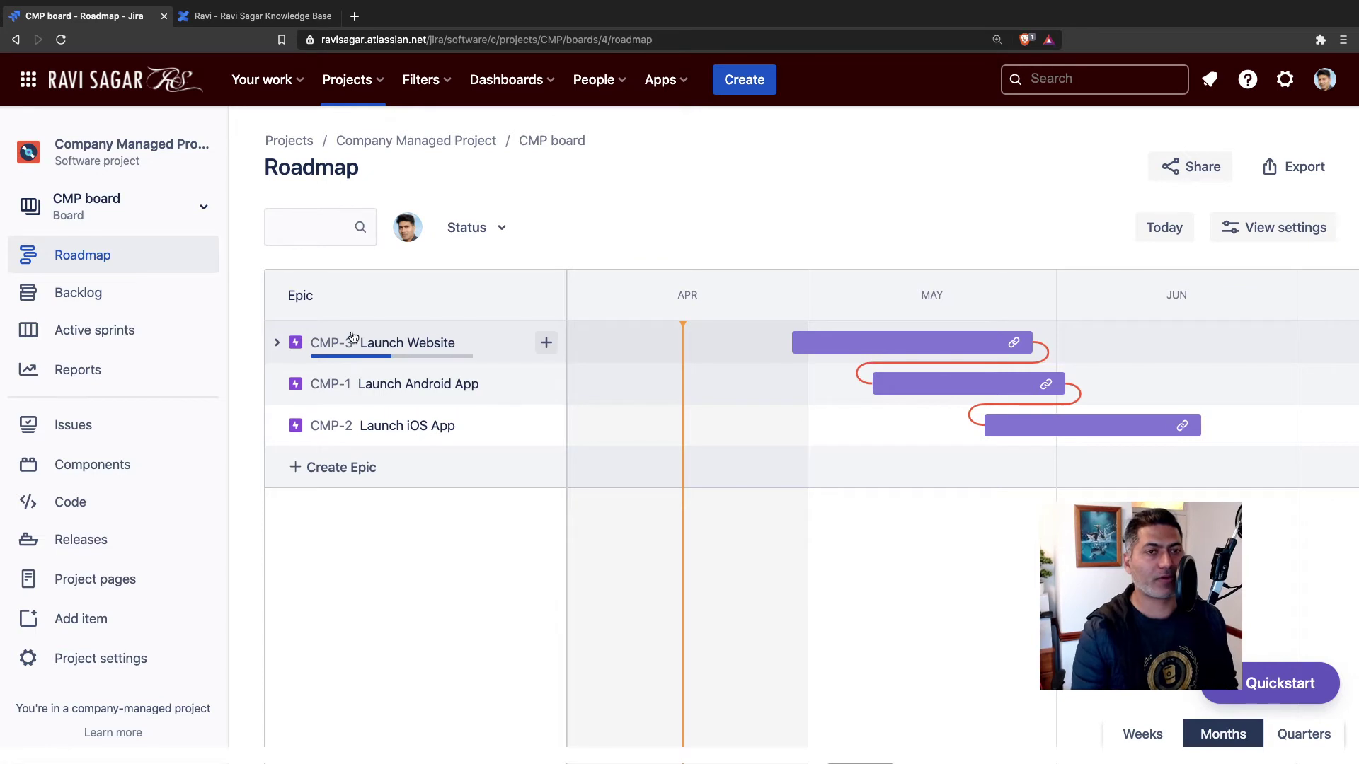
pyautogui.click(531, 365)
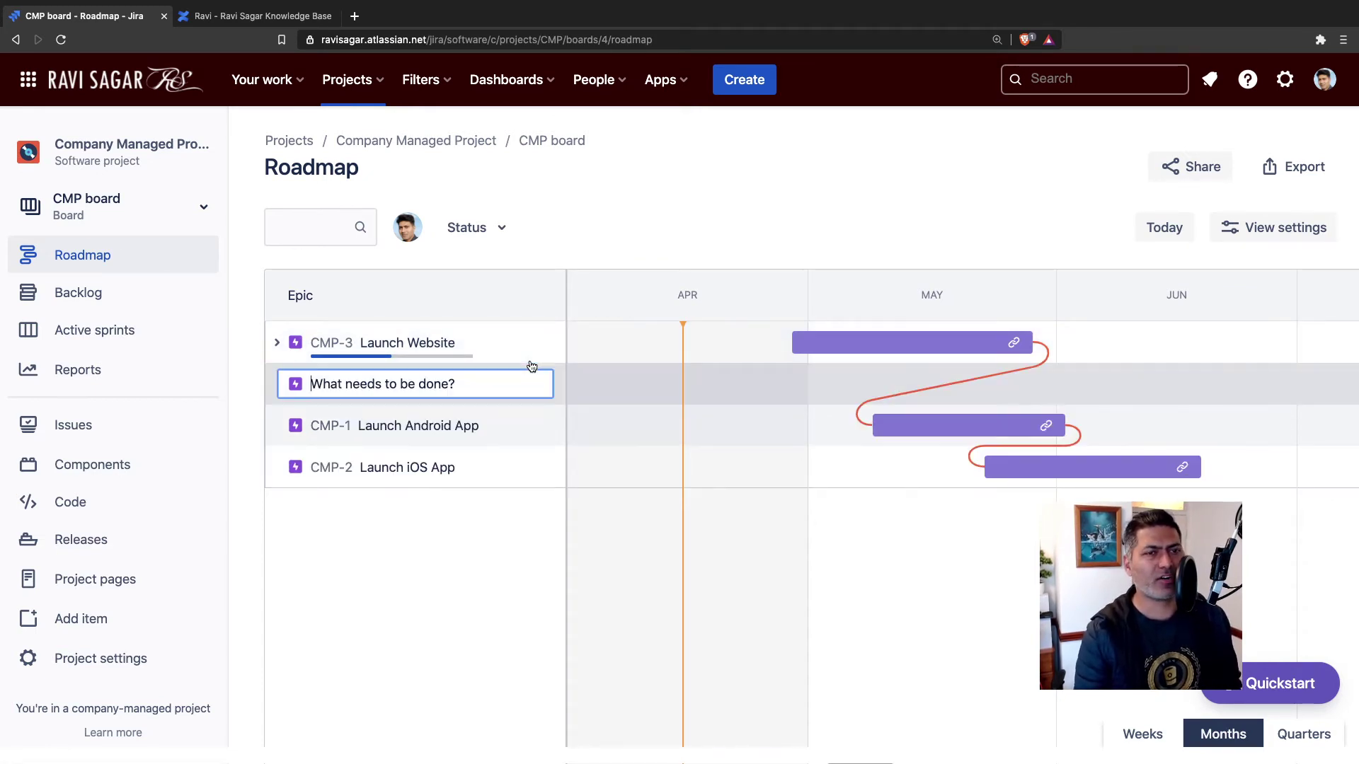
pyautogui.click(492, 574)
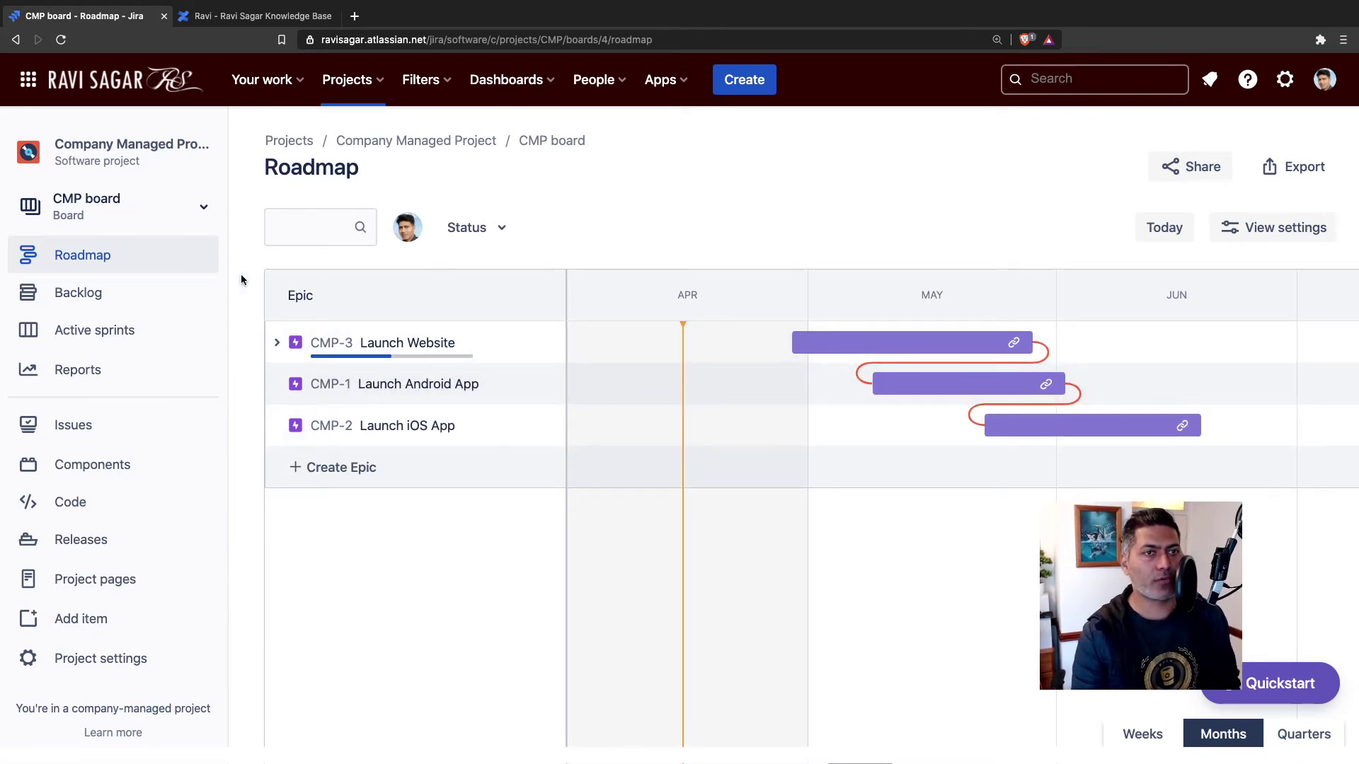
pyautogui.click(255, 16)
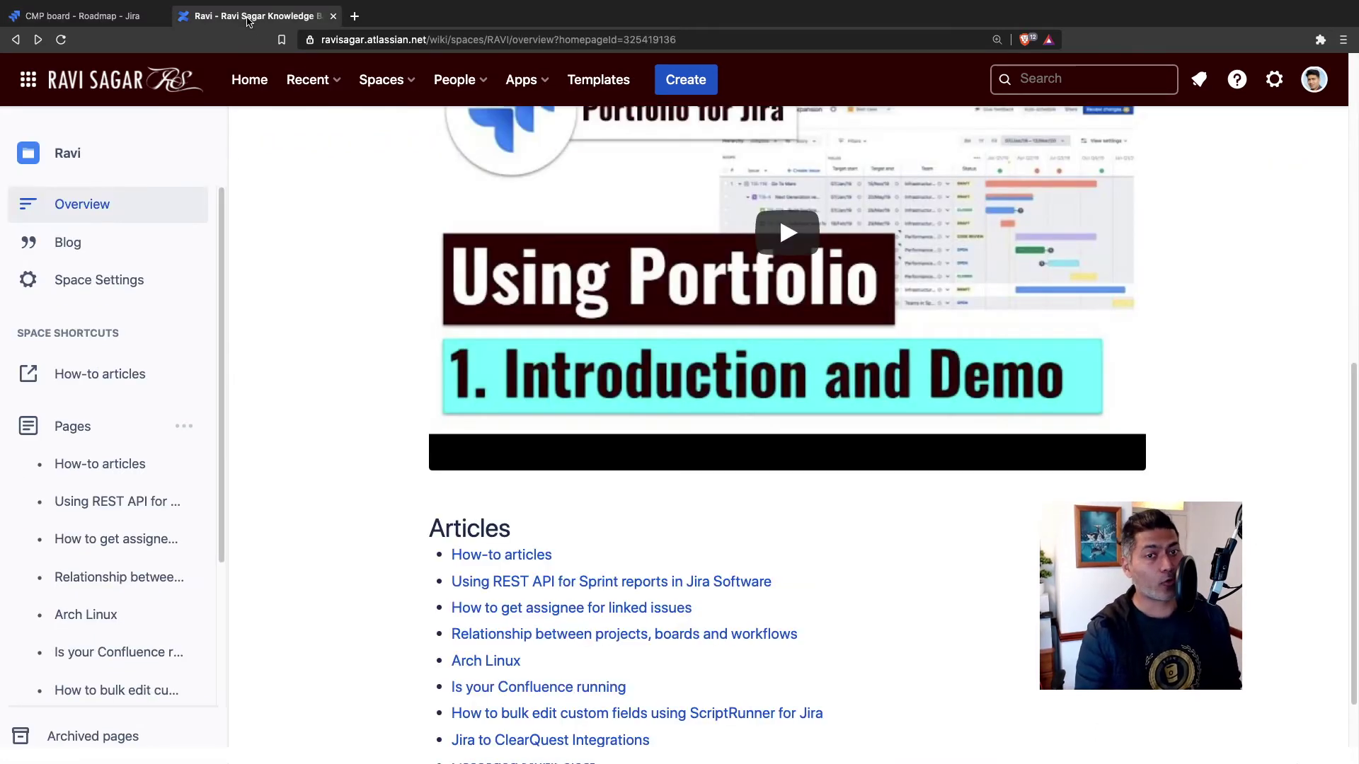
# Go to the starred KB space's overview page from the Spaces menu
pyautogui.scroll(8, 996, 519)
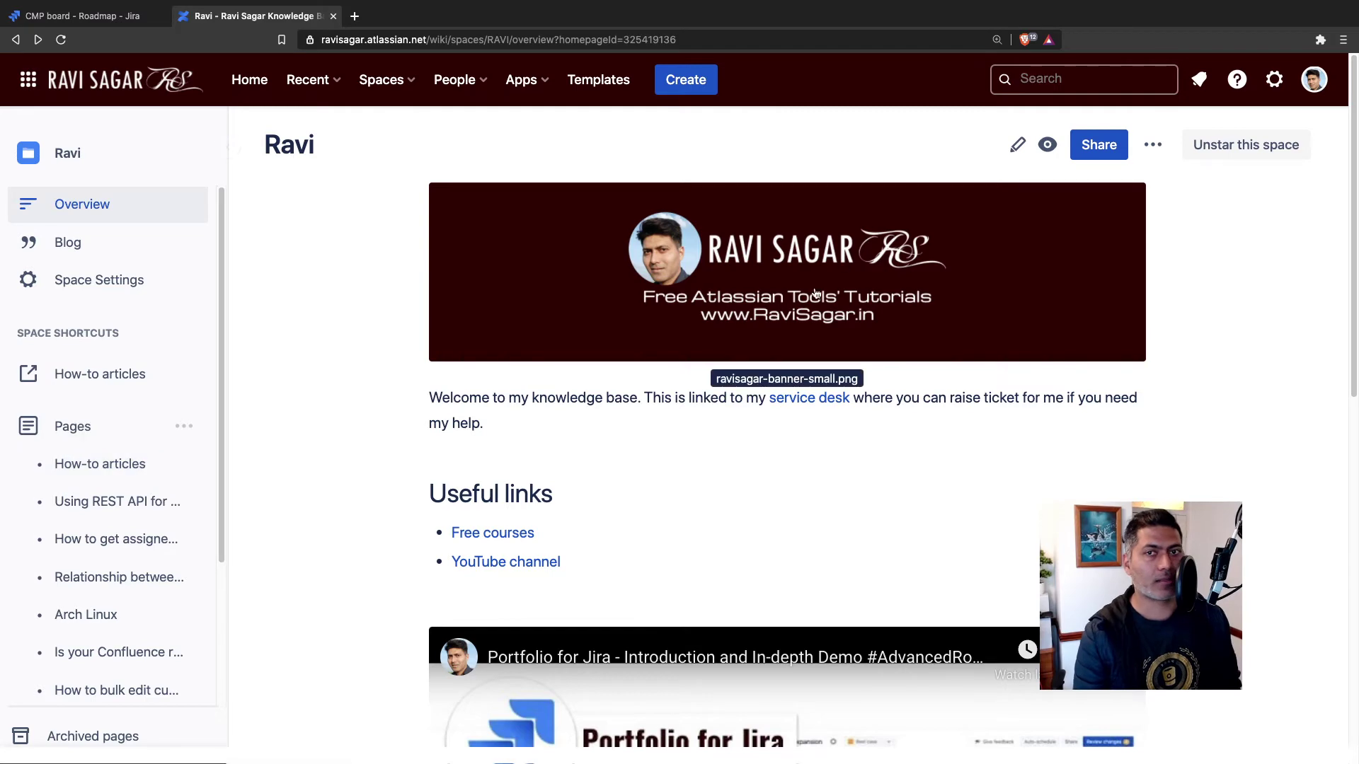
pyautogui.scroll(-4, 181, 420)
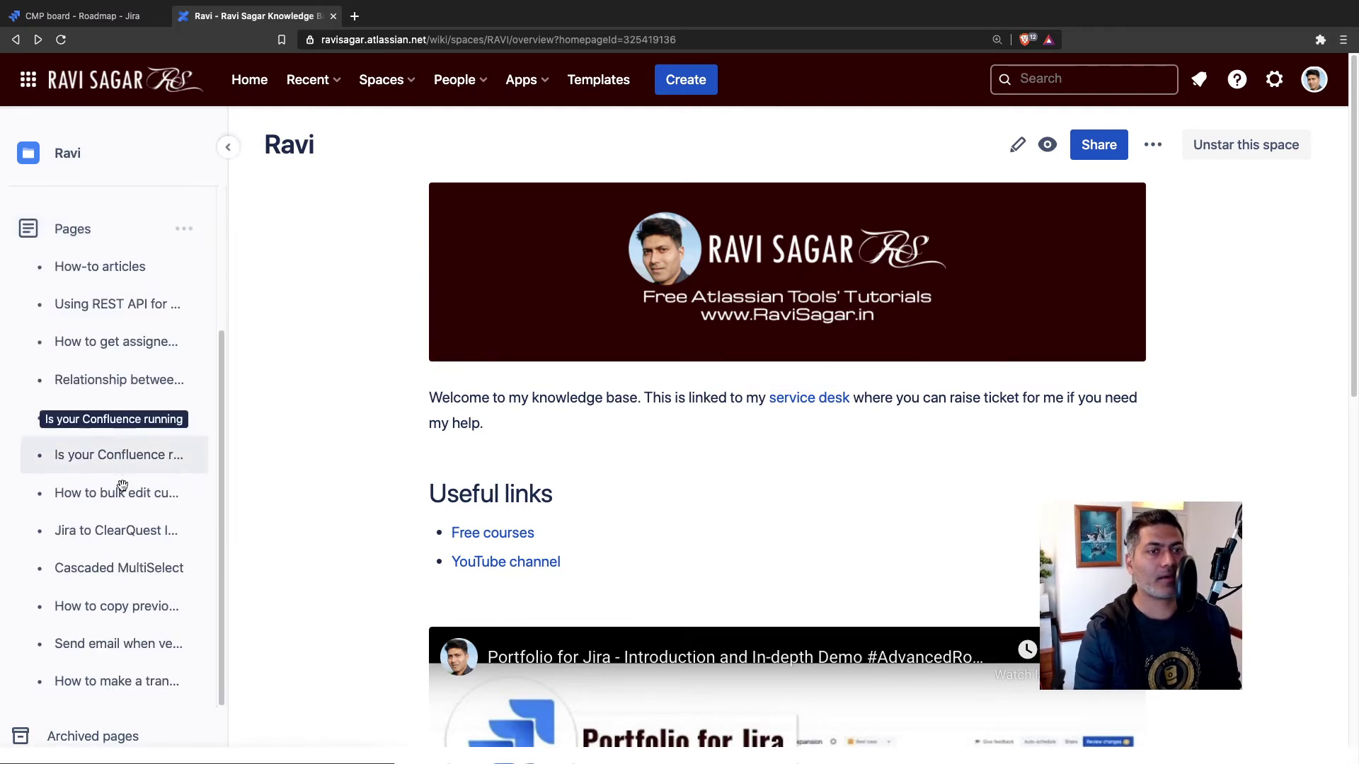
pyautogui.scroll(4, 203, 467)
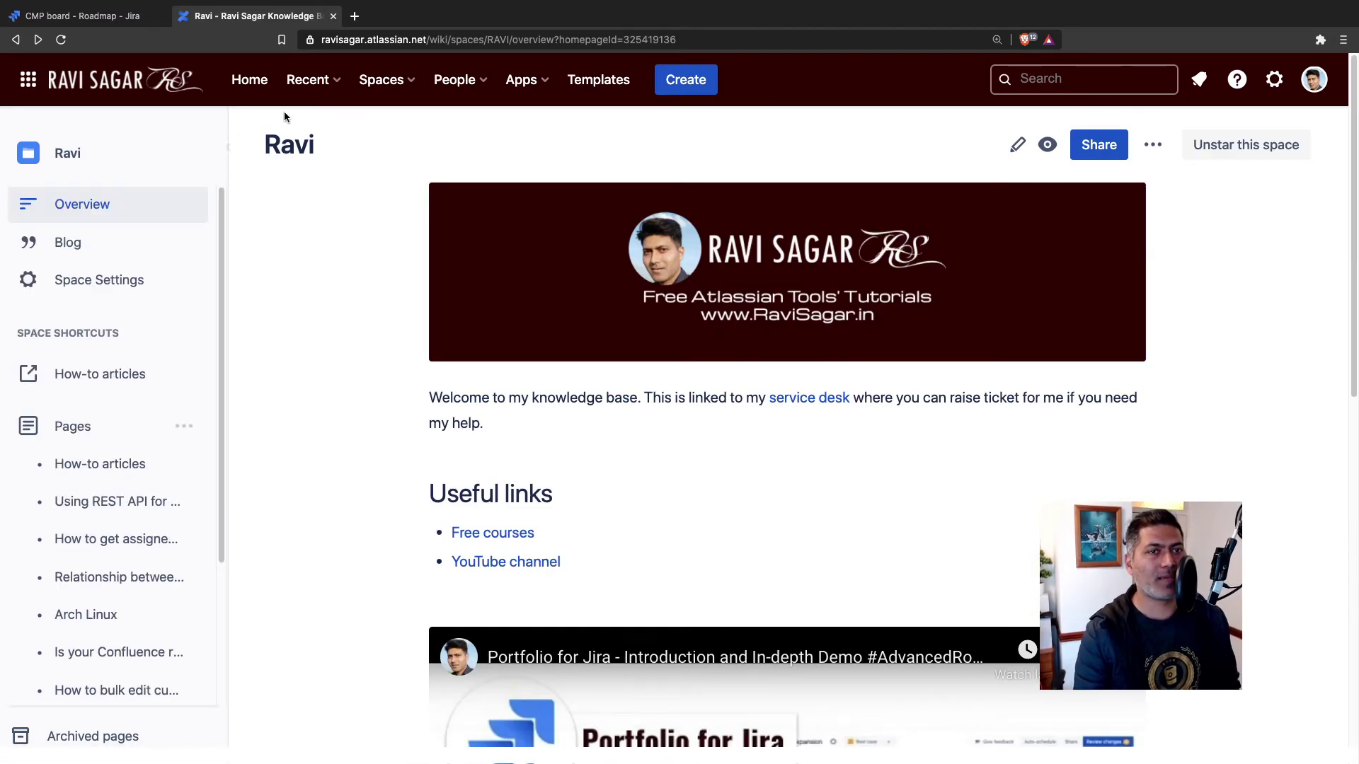
pyautogui.click(394, 85)
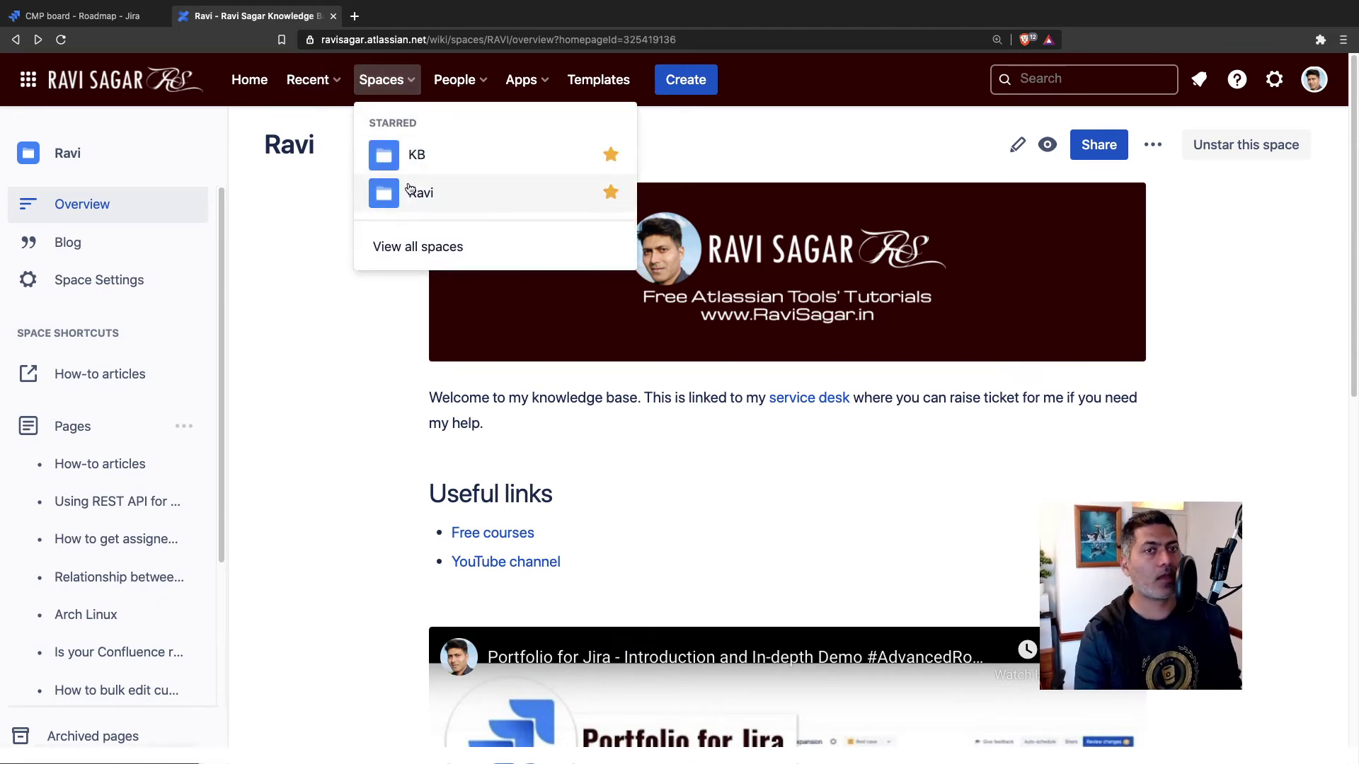
pyautogui.click(418, 154)
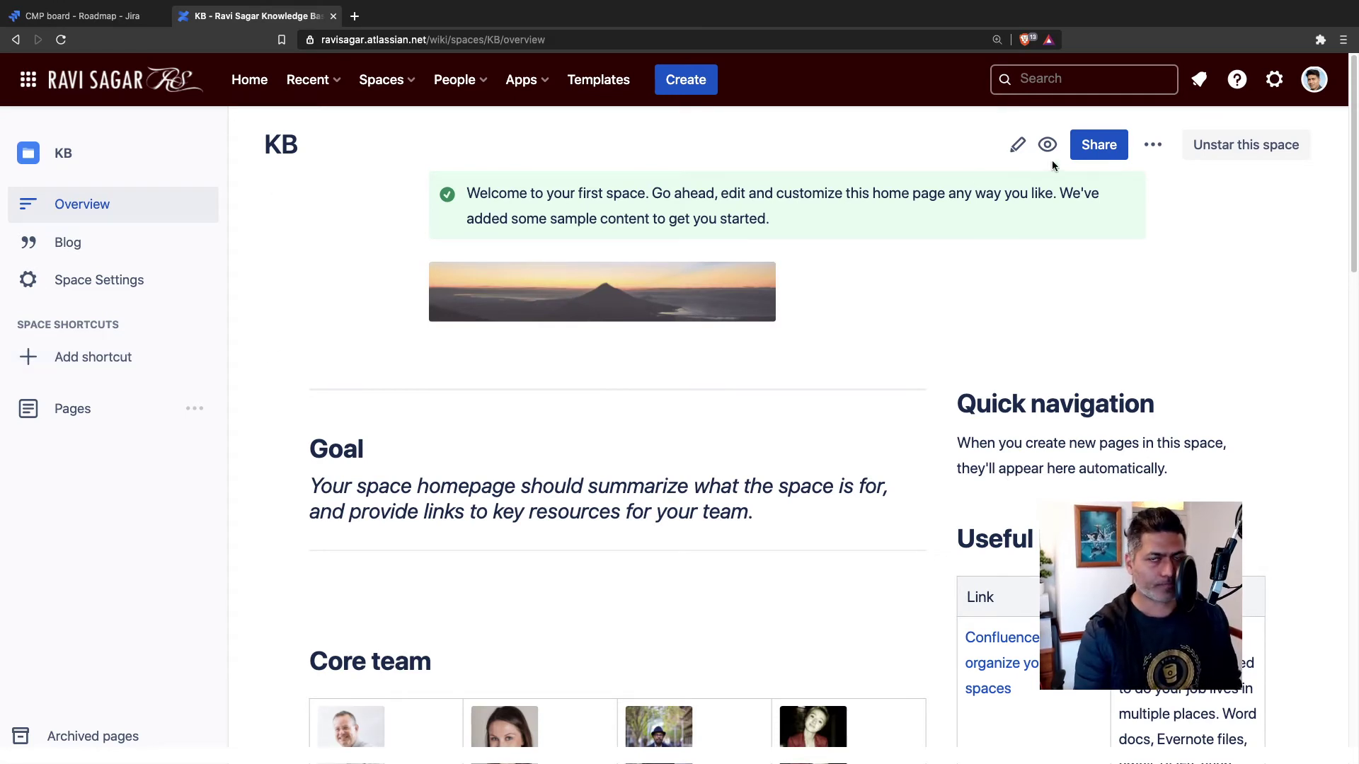
# Create a new page in the KB space and title it 'Roadmaps'
pyautogui.click(705, 82)
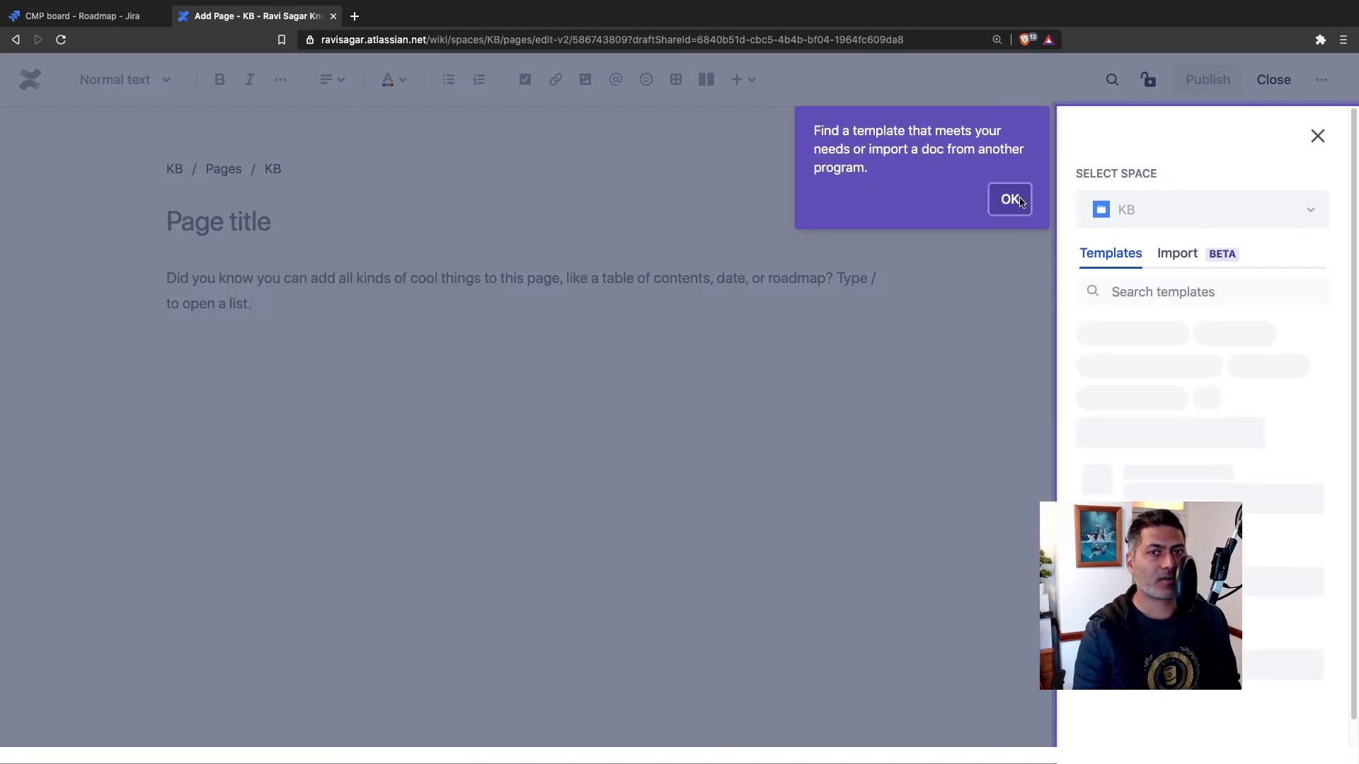
pyautogui.click(1016, 201)
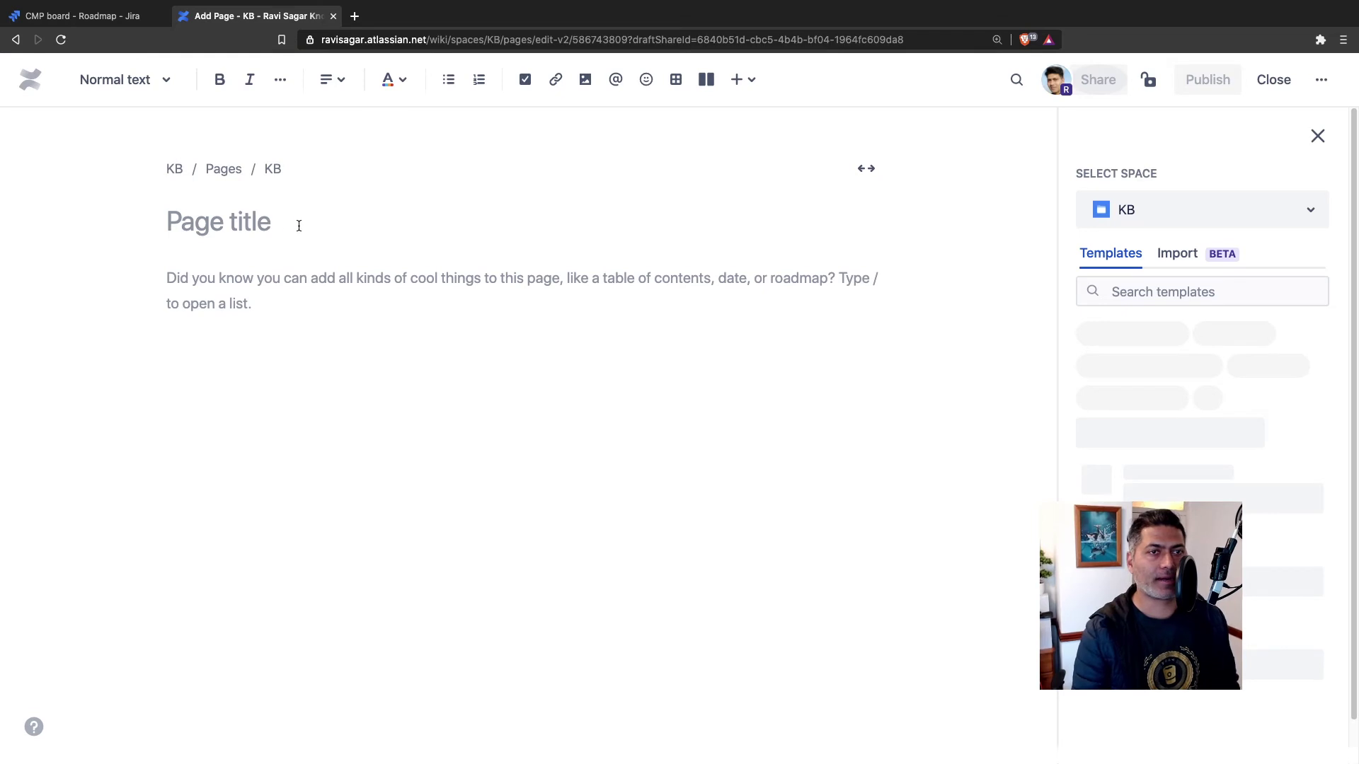
pyautogui.click(292, 224)
pyautogui.write('R')
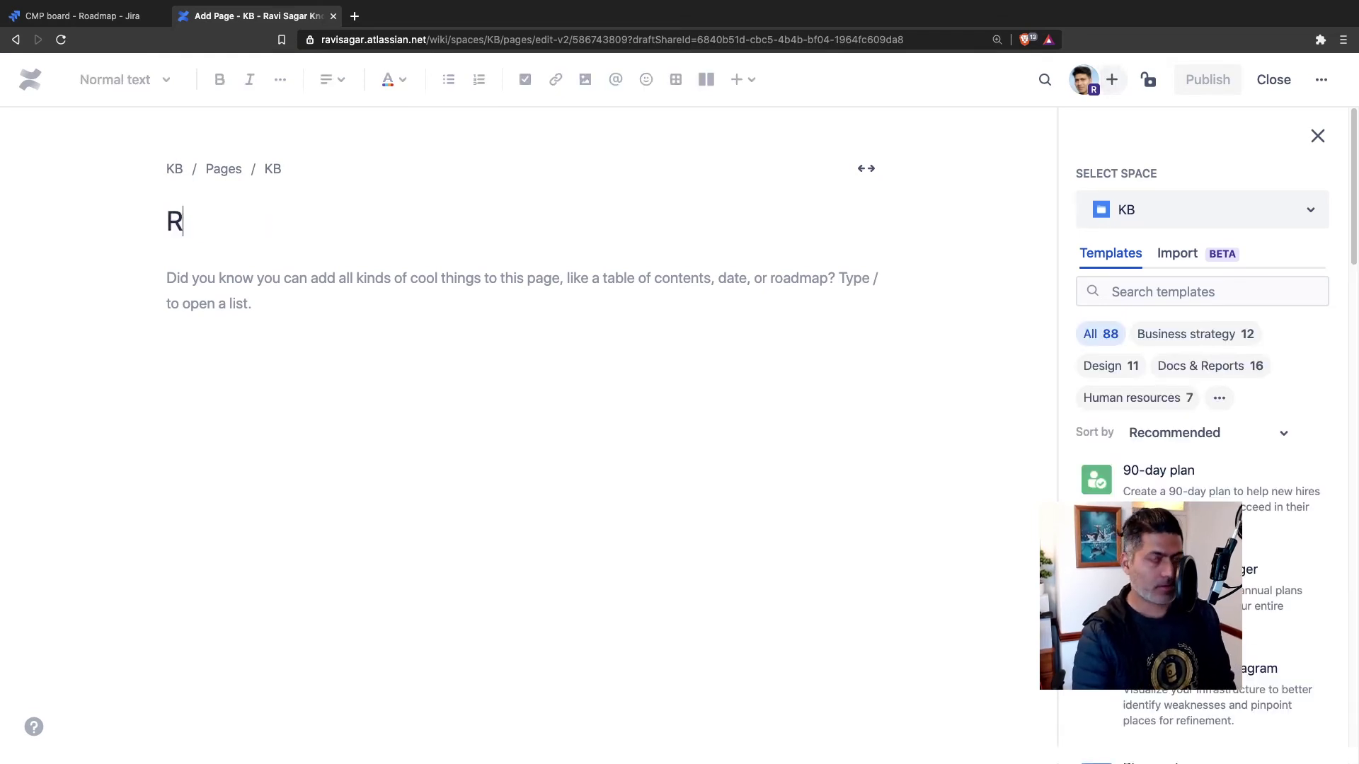
pyautogui.write('oam')
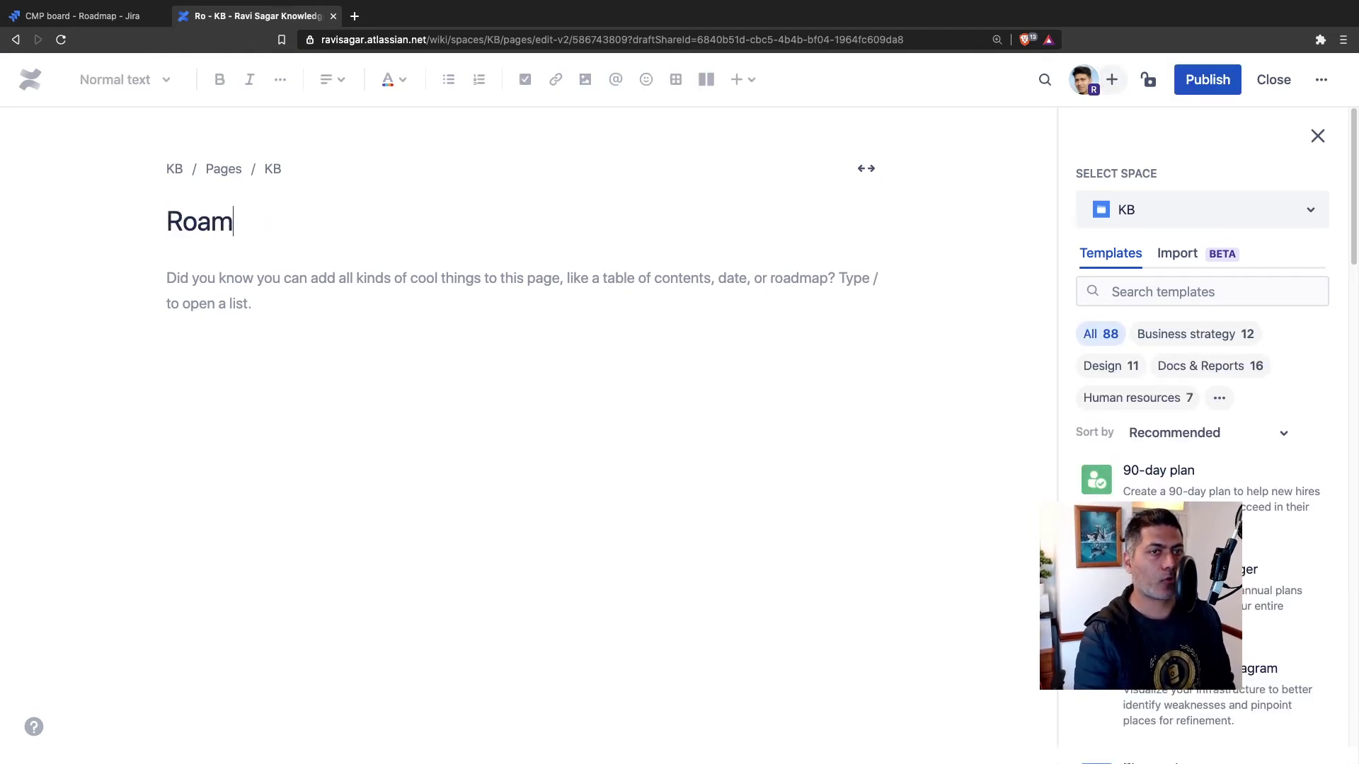
pyautogui.press('BackSpace')
pyautogui.write('dmaps')
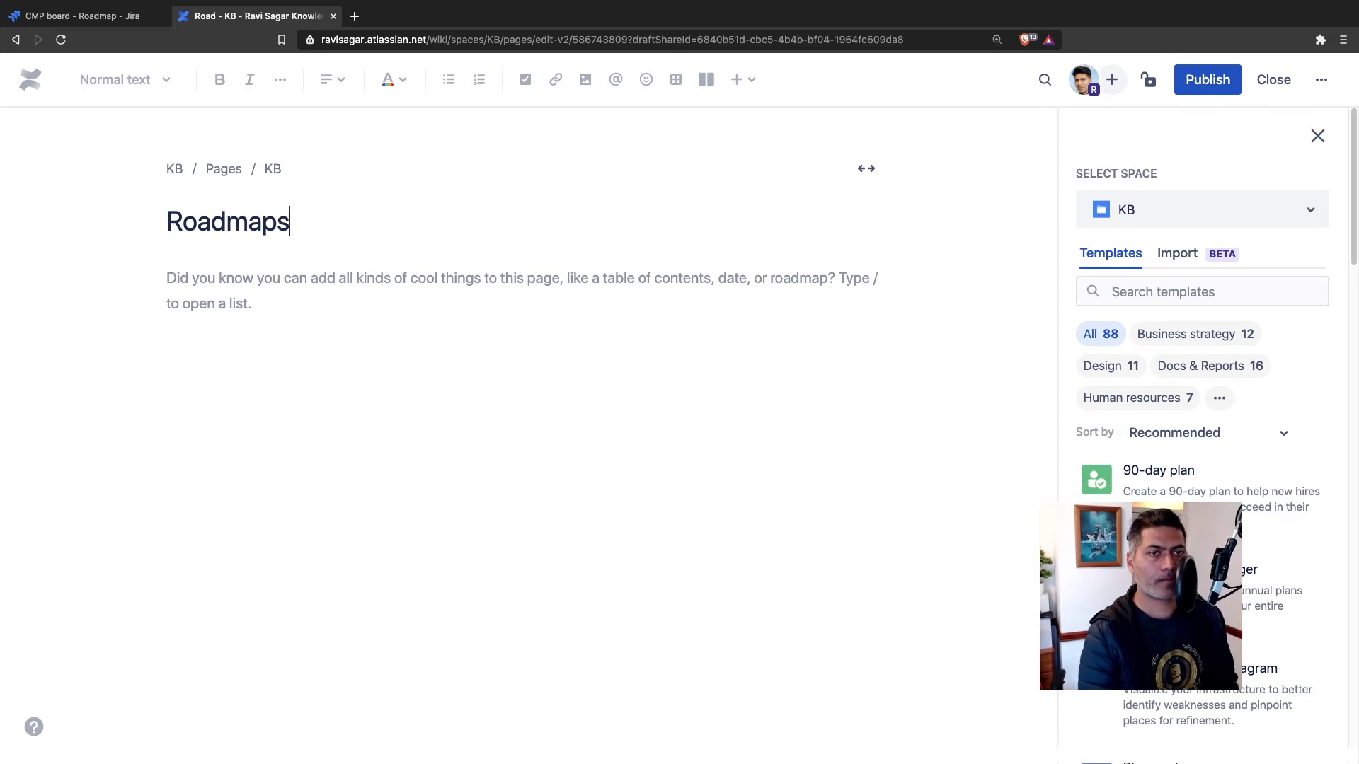
# Write 'This is the roadmap for the stakeholders.' in the page body
pyautogui.click(277, 283)
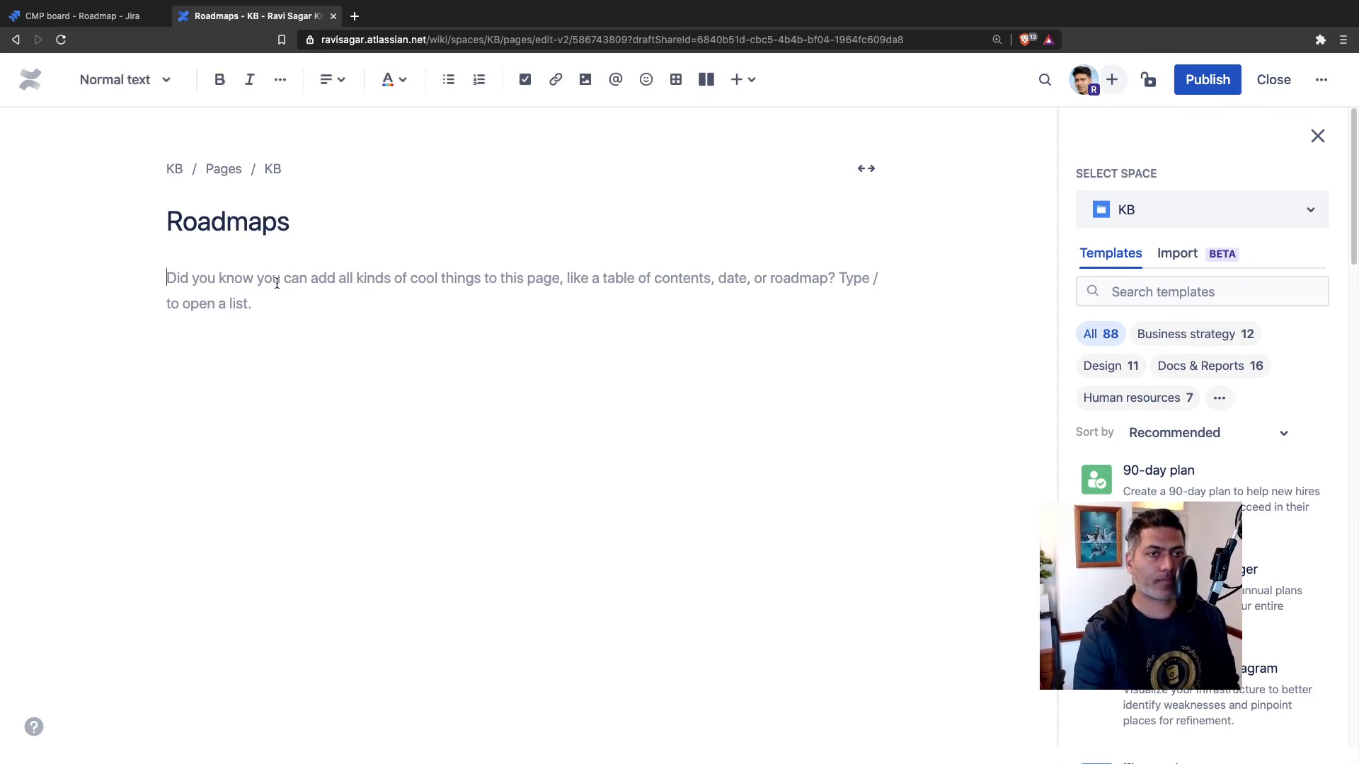
pyautogui.write('This is the roadmap for the stakeholders.')
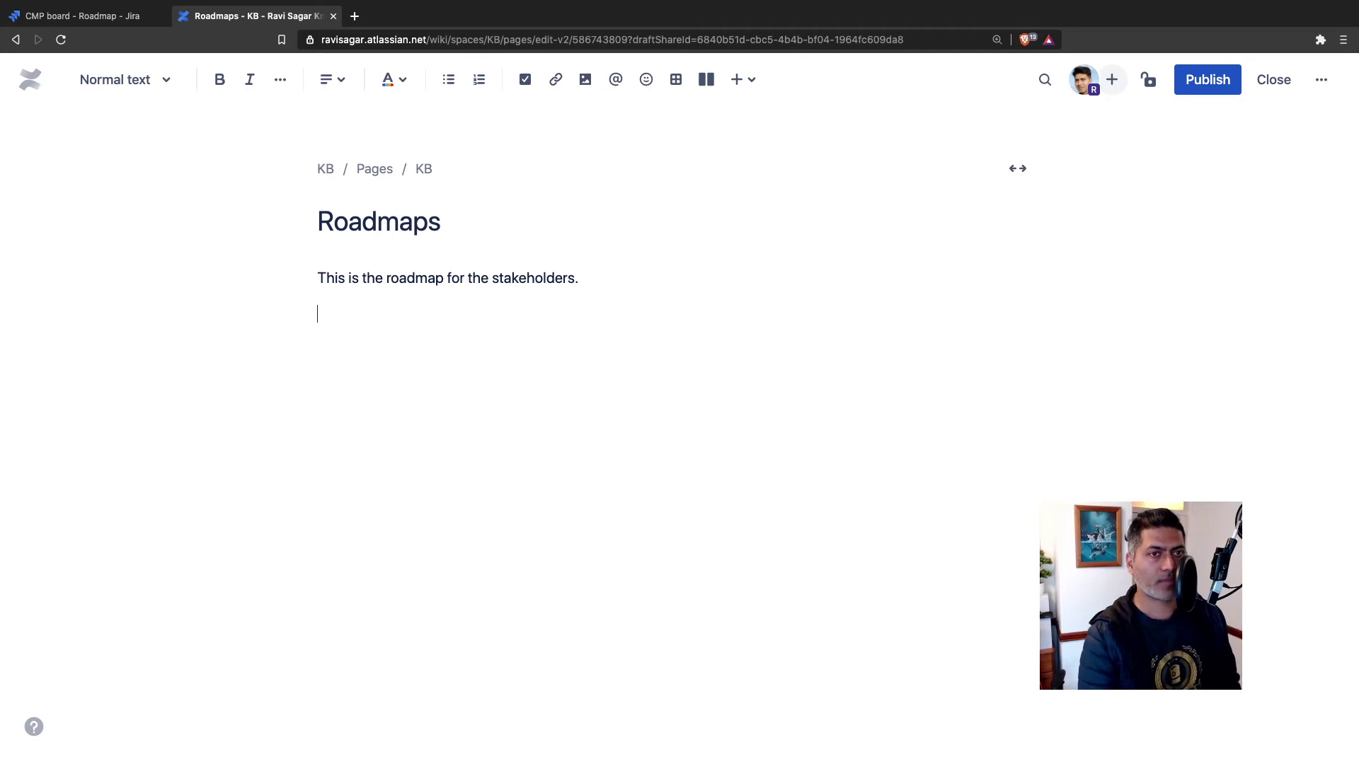
pyautogui.click(753, 83)
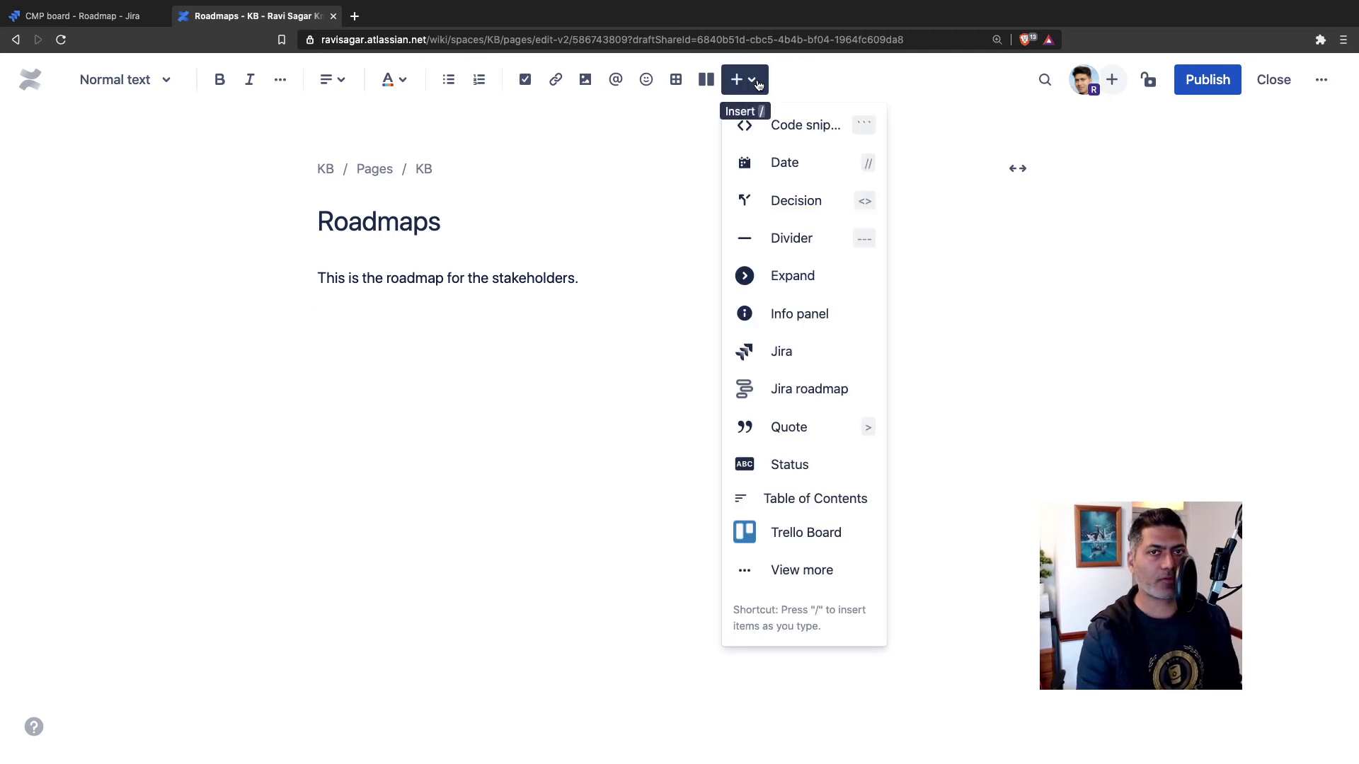
# Insert a Jira roadmap element on the empty line using the /road slash command
pyautogui.click(370, 317)
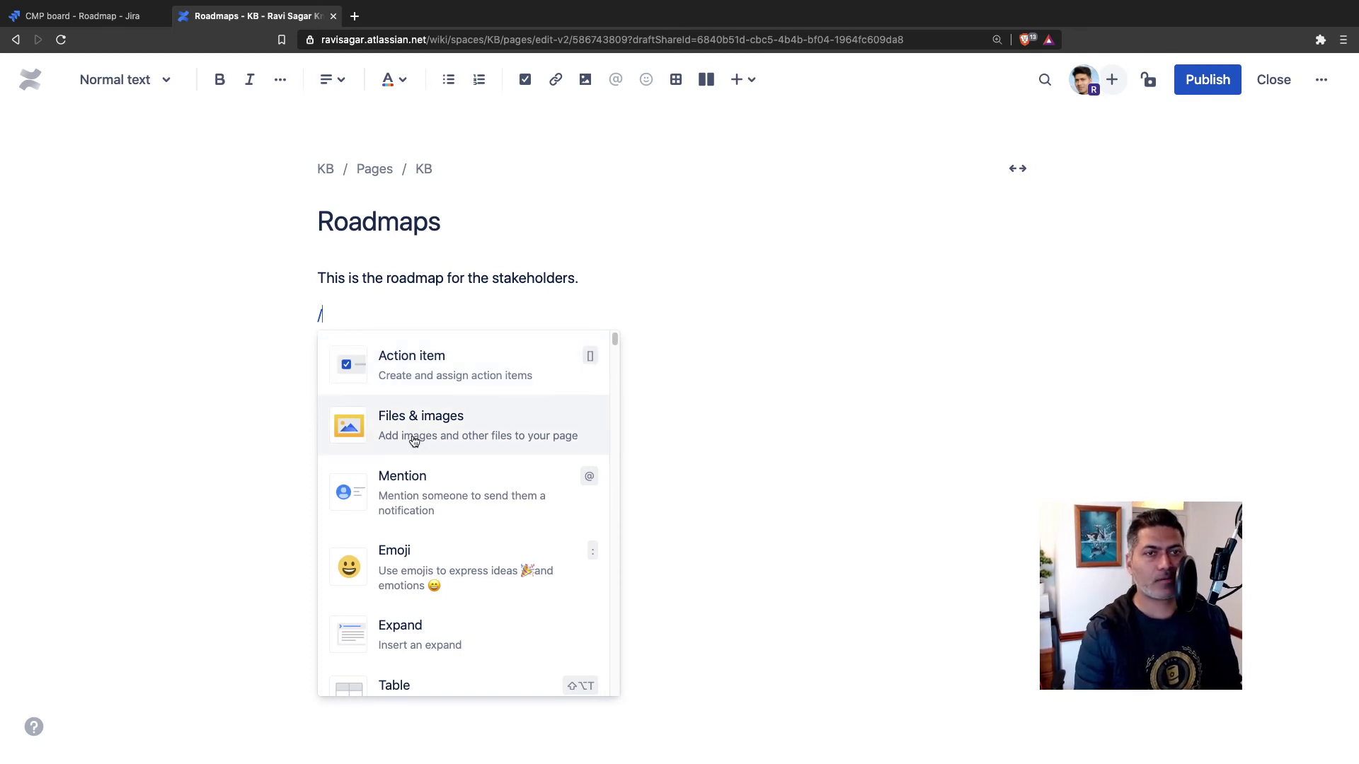
pyautogui.scroll(-10, 414, 440)
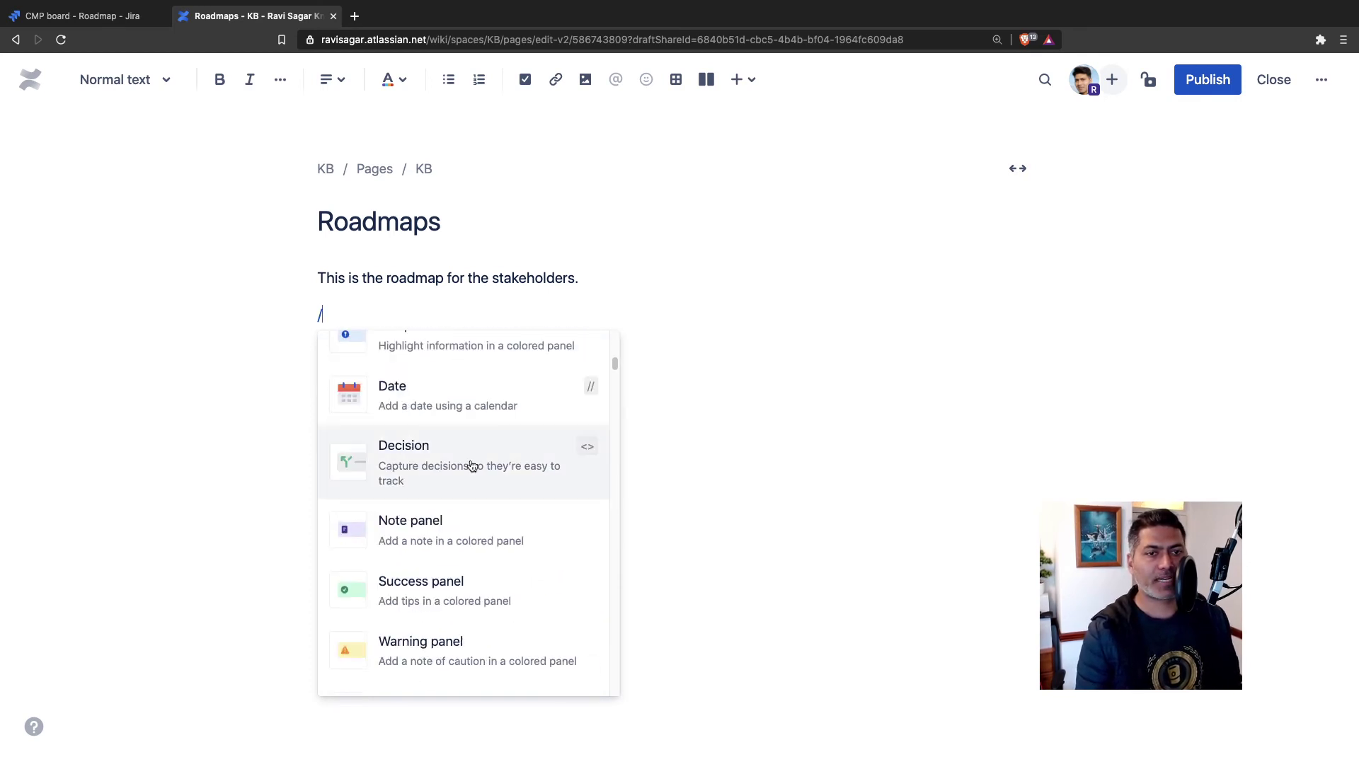
pyautogui.scroll(-20, 472, 466)
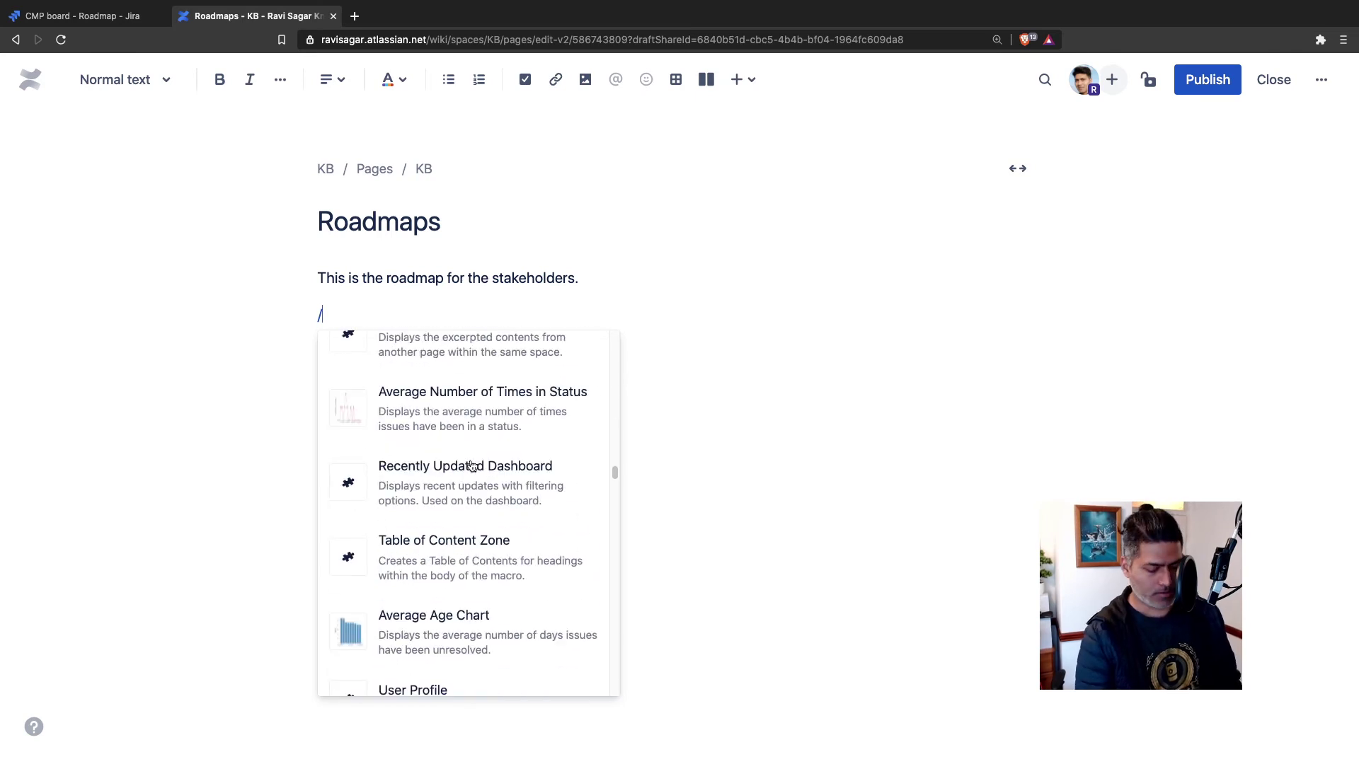
pyautogui.write('ra')
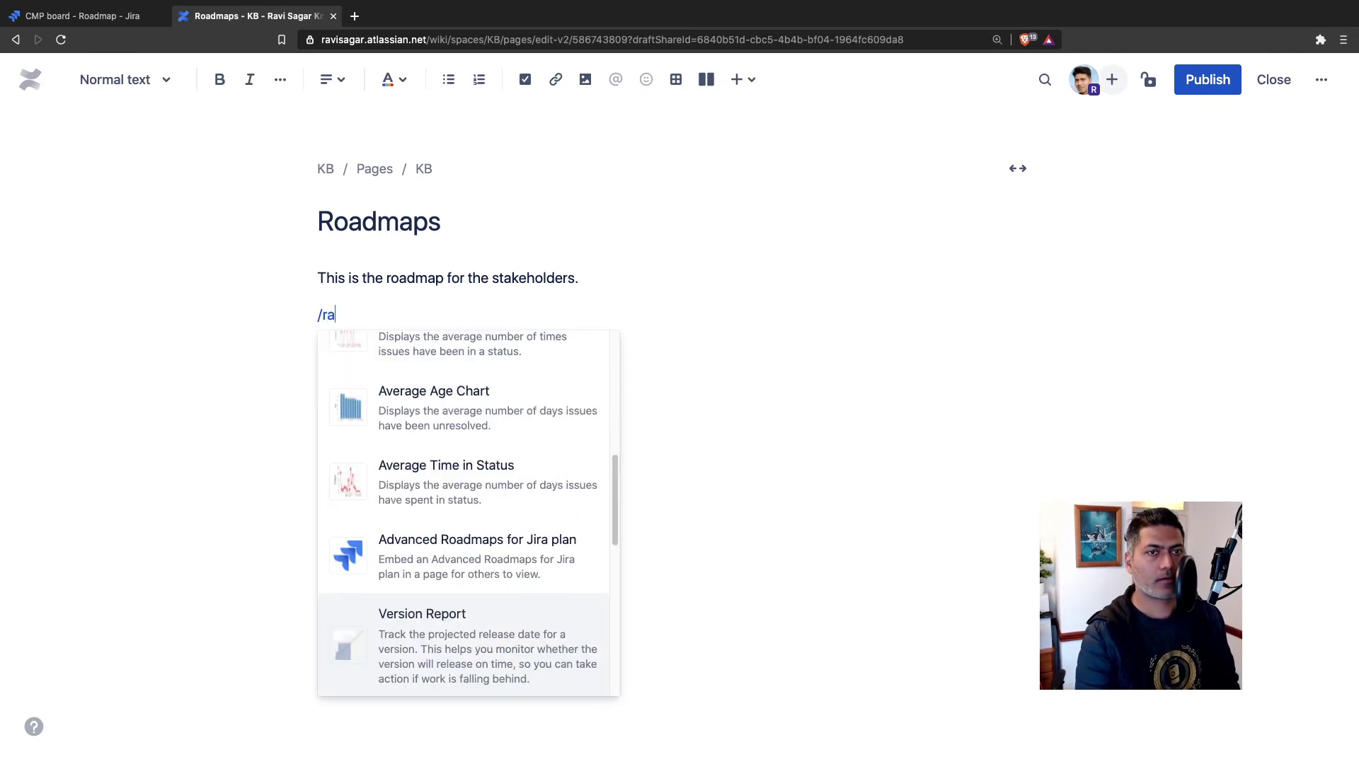
pyautogui.write('oad')
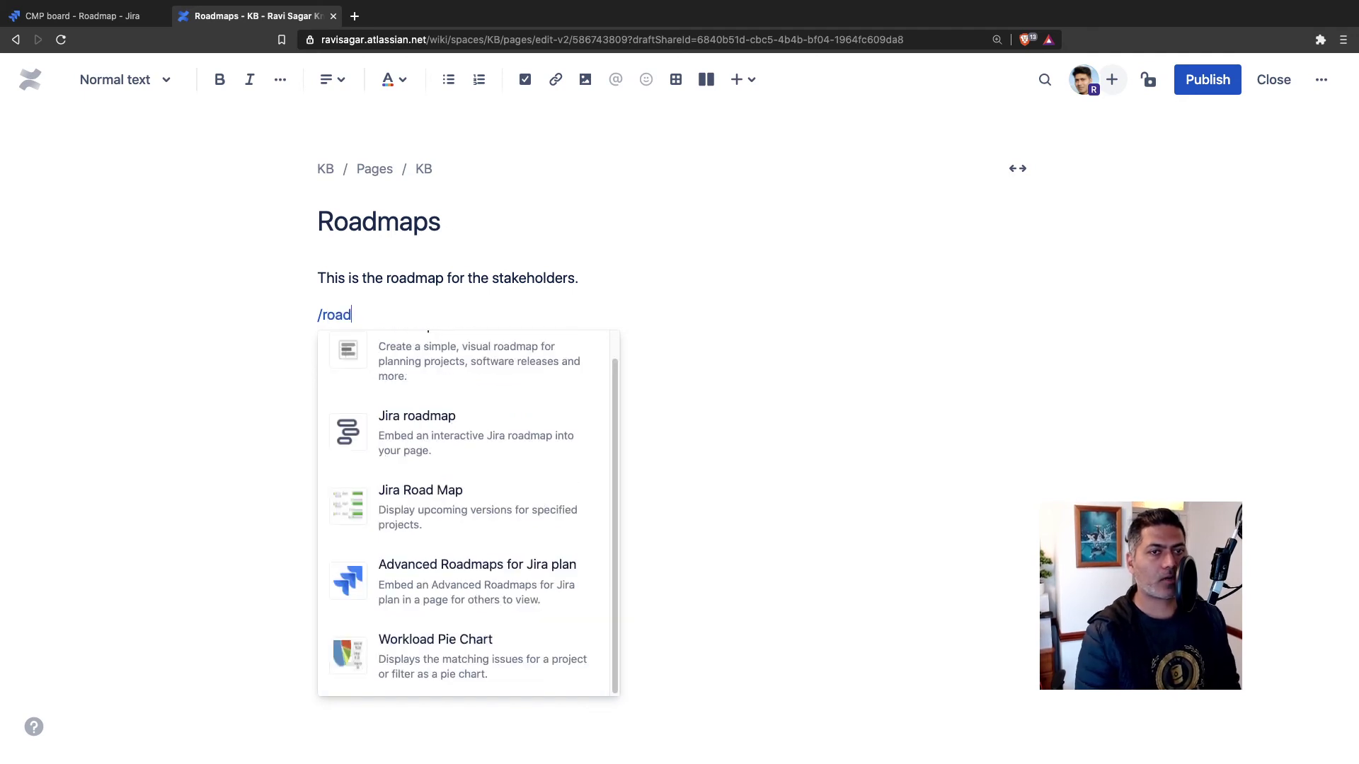
pyautogui.click(484, 443)
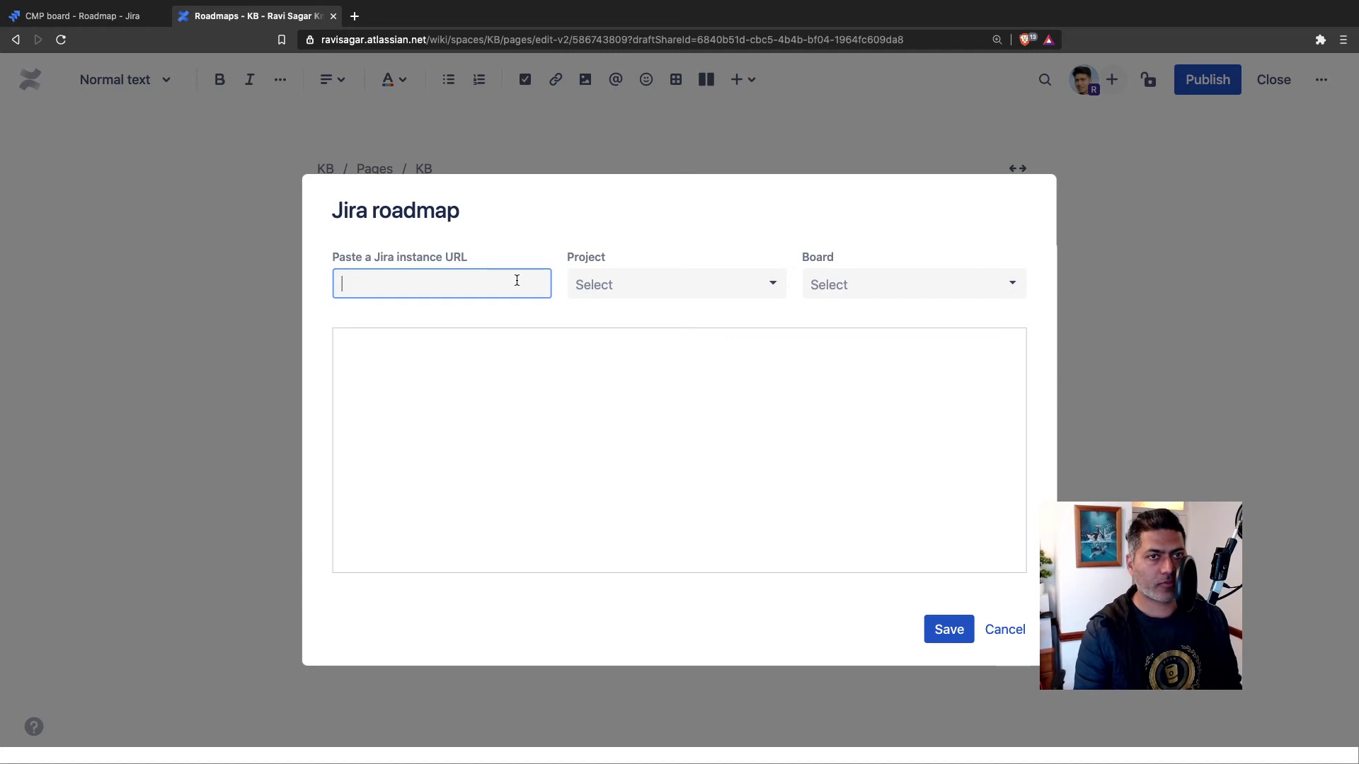
# Paste the Jira site URL and select Company Managed Project with the CMP board
pyautogui.write('https://ravisagar.atlassian.net')
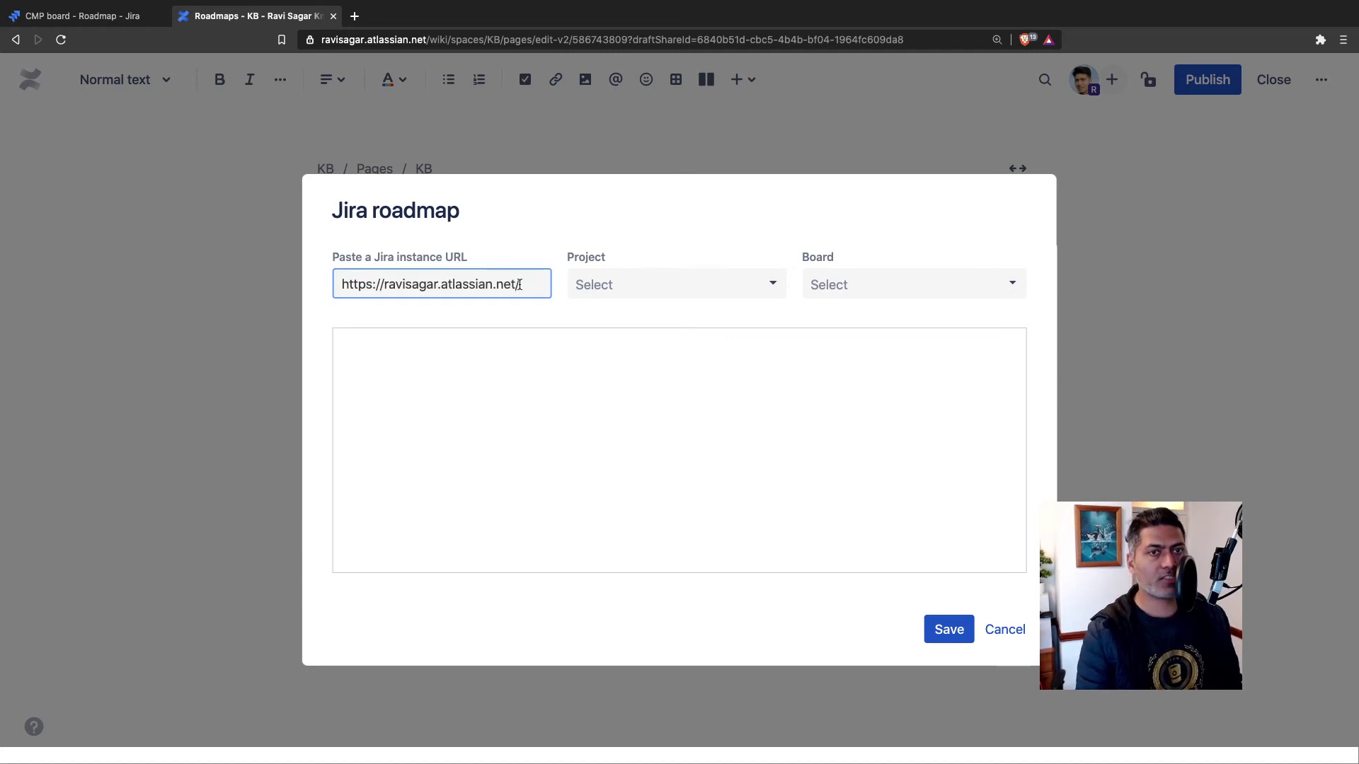
pyautogui.click(623, 286)
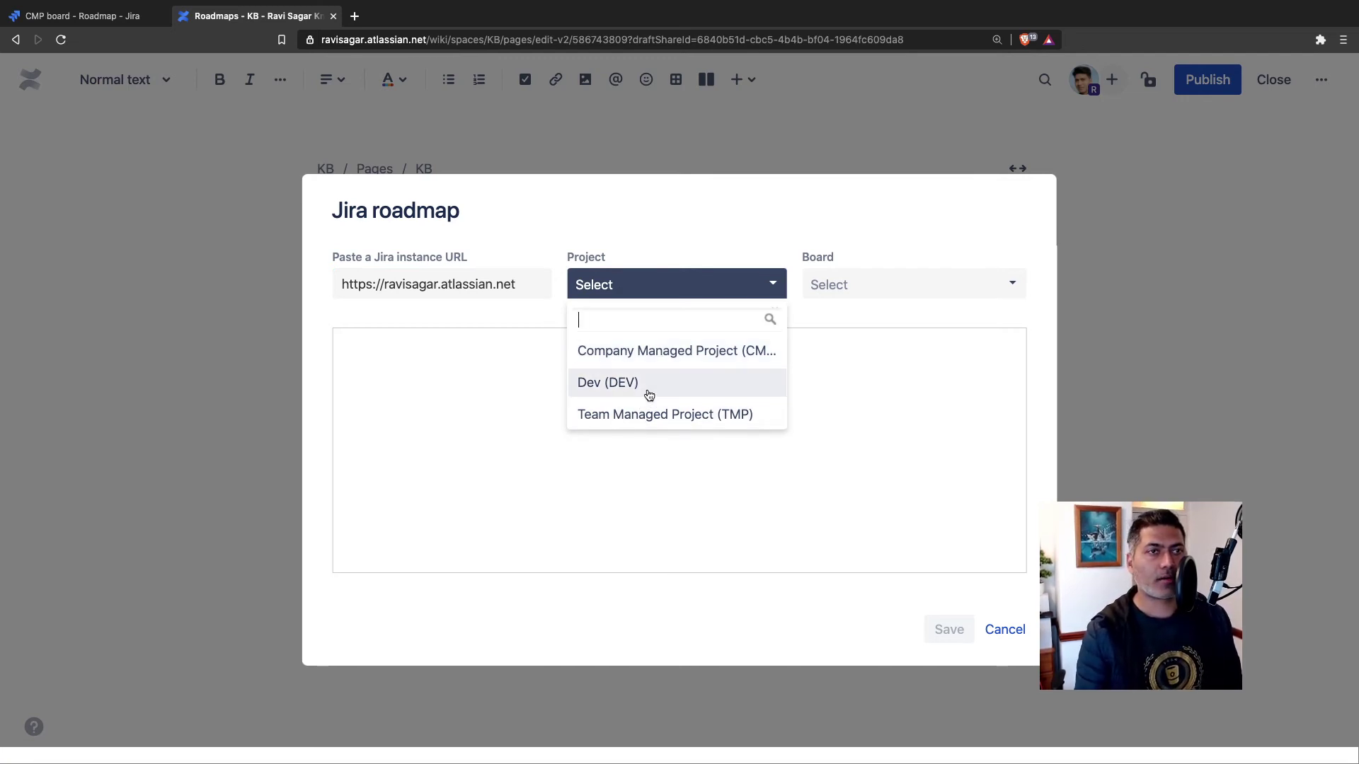
pyautogui.click(649, 351)
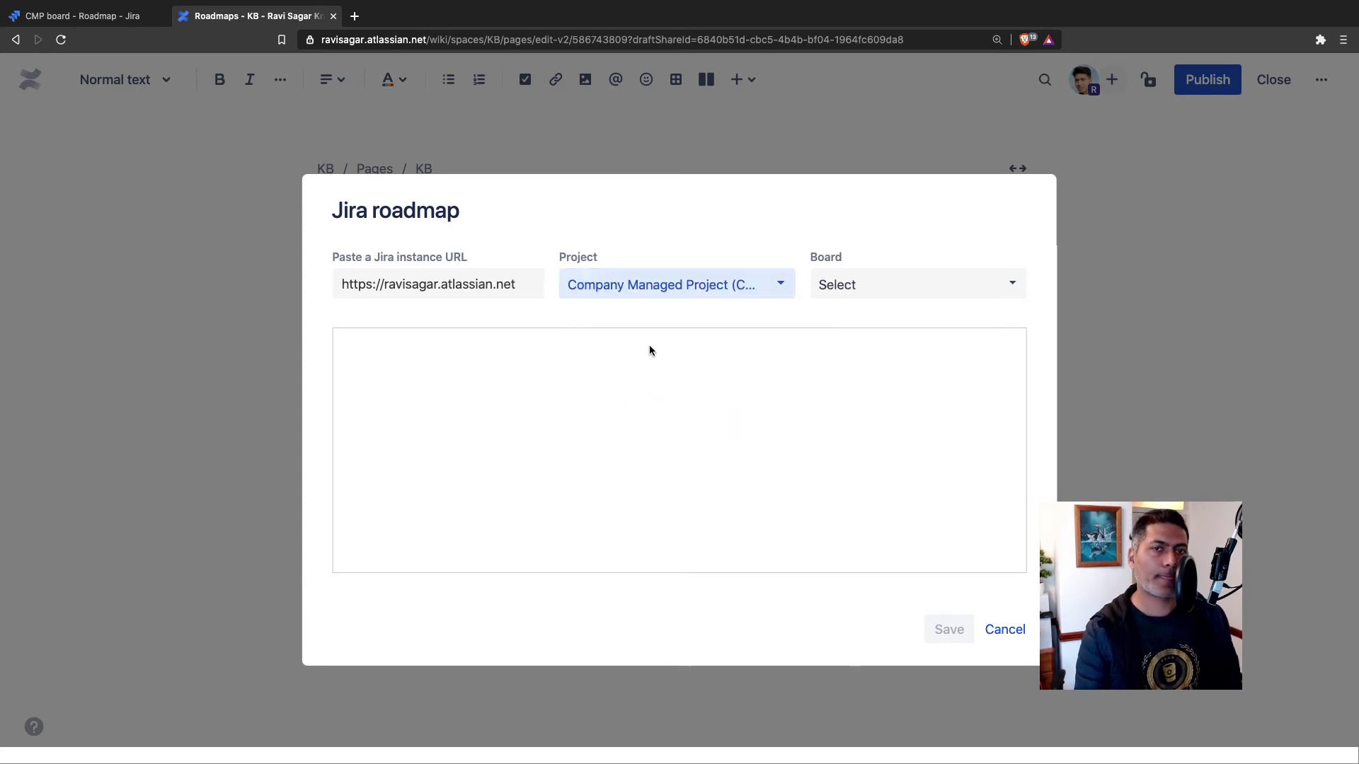
pyautogui.click(940, 287)
pyautogui.click(889, 319)
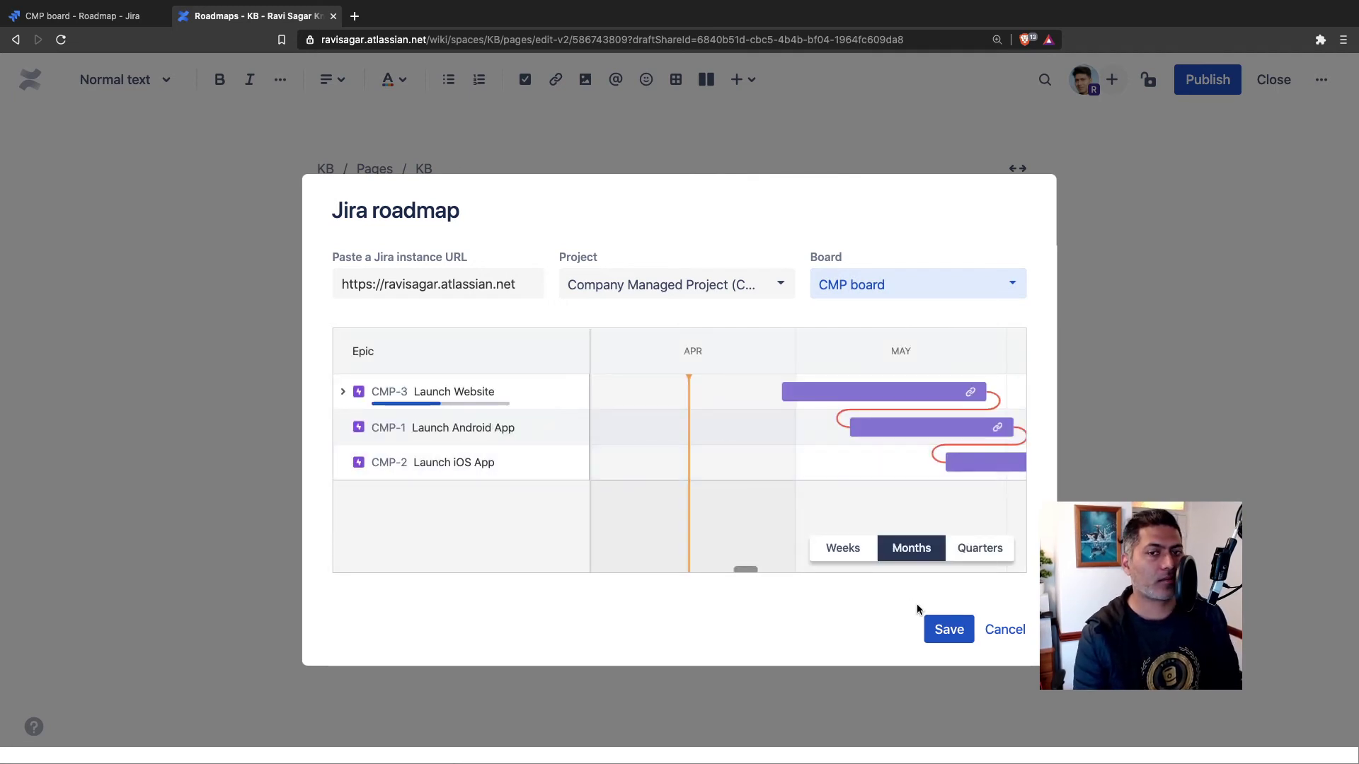
# Compare against the Jira roadmap's view settings, then return to the Confluence editor
pyautogui.click(84, 16)
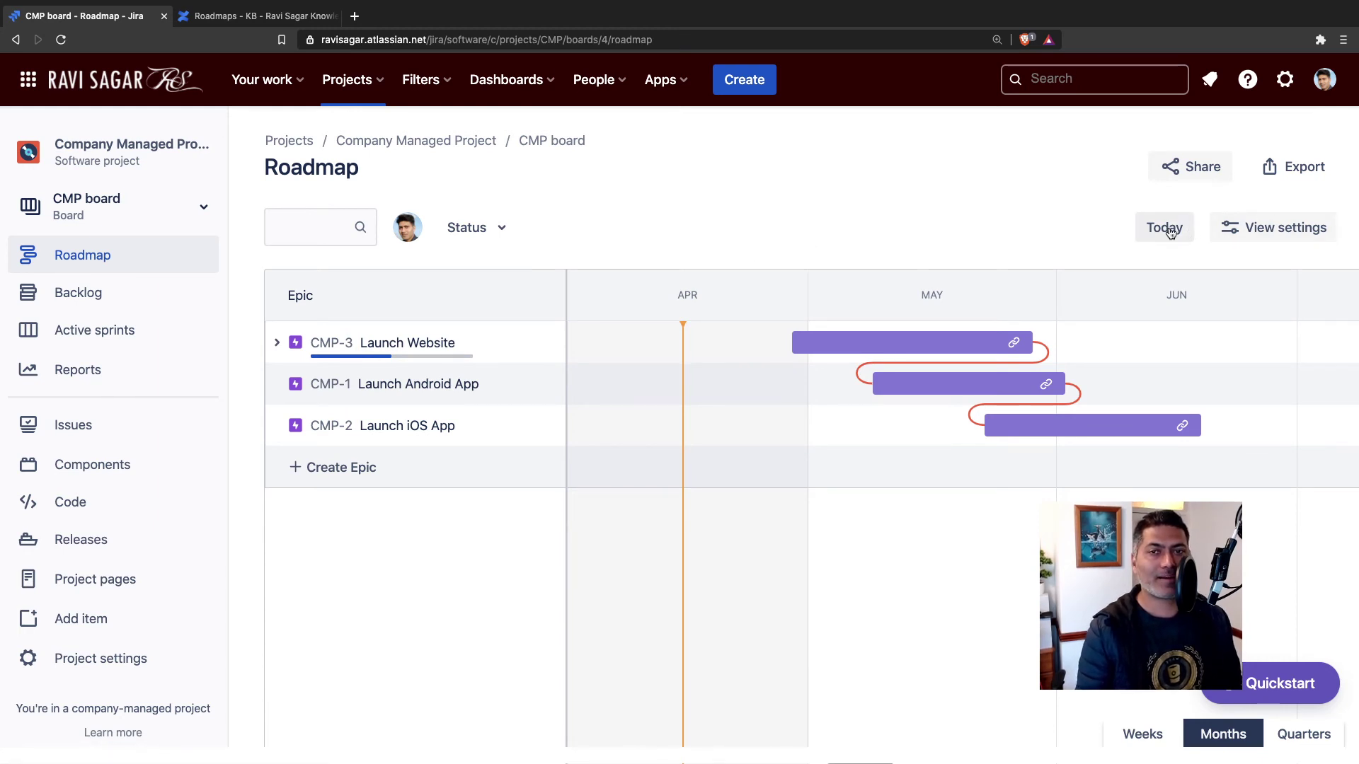
pyautogui.click(1257, 226)
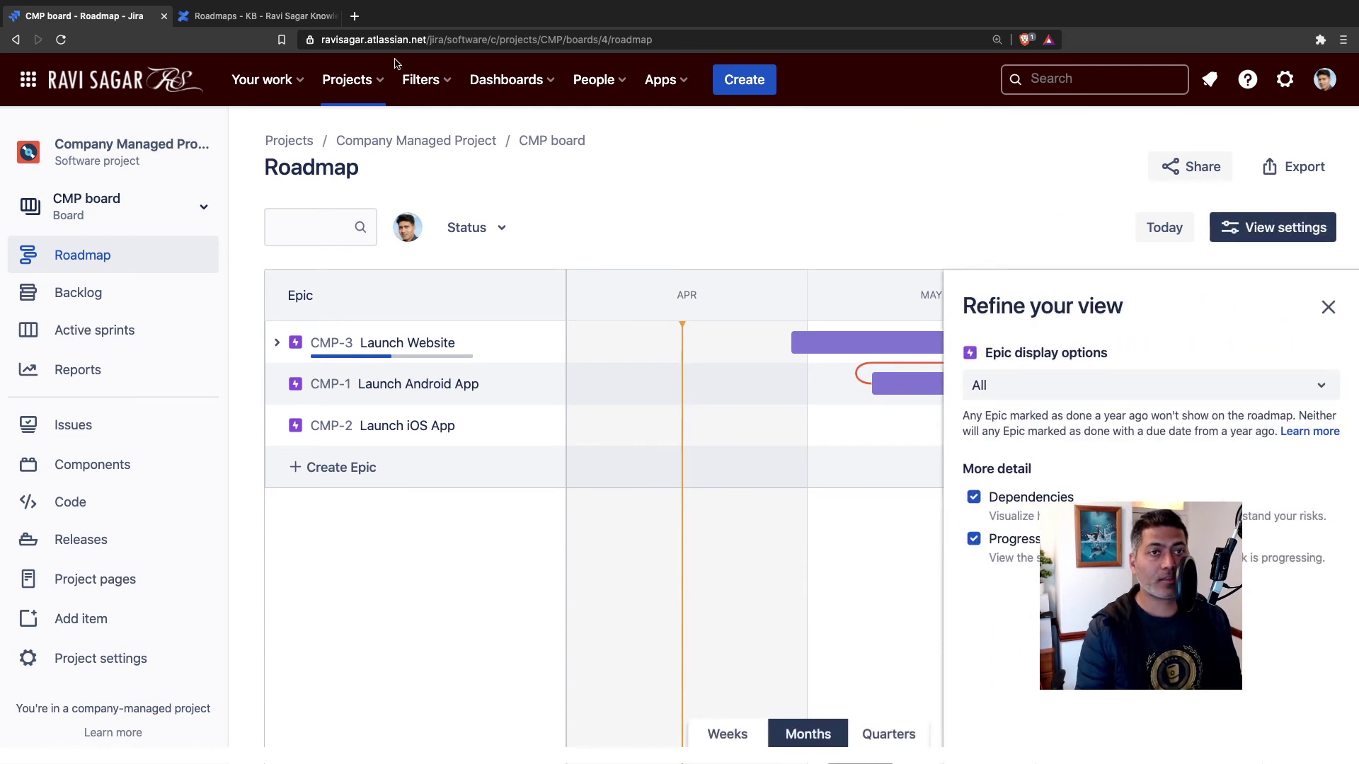
pyautogui.click(255, 16)
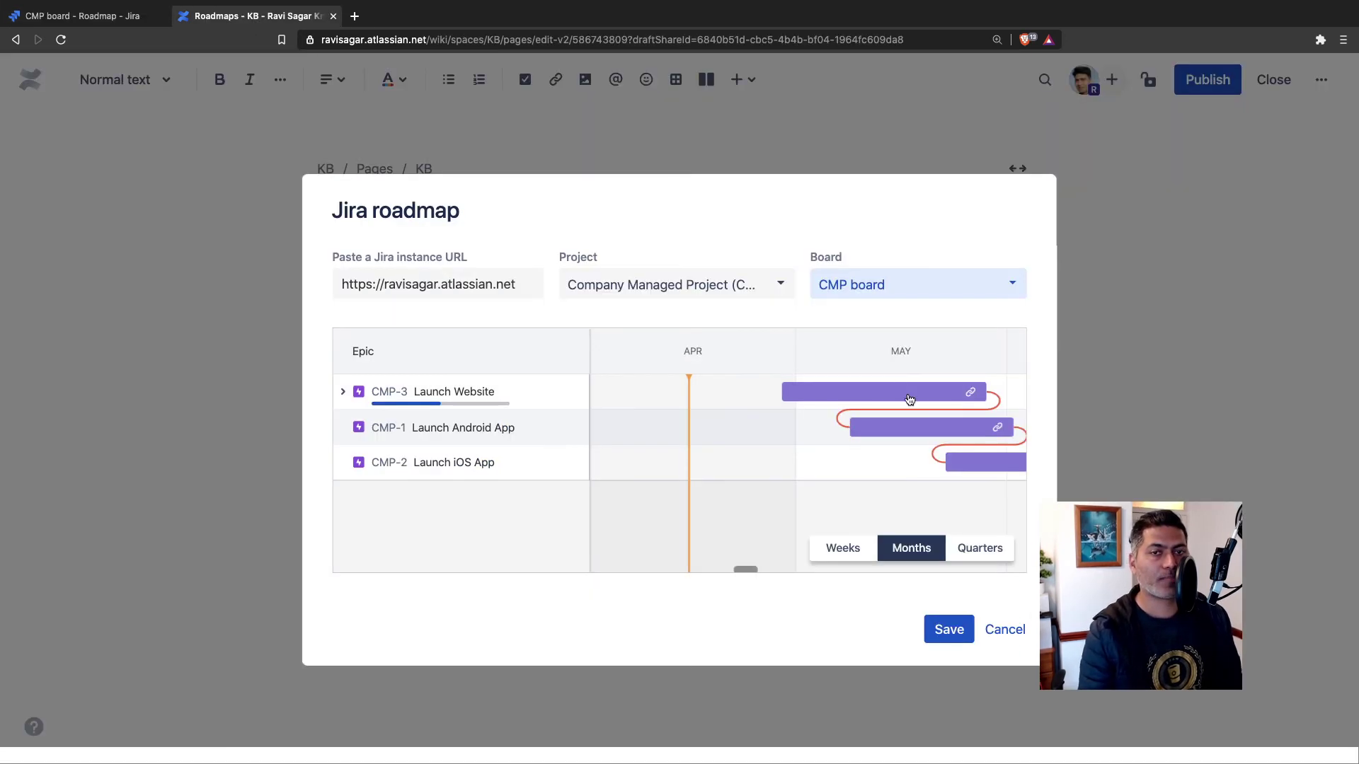
# Insert the CMP board Jira roadmap below the stakeholder line and publish the Roadmaps page
pyautogui.click(947, 627)
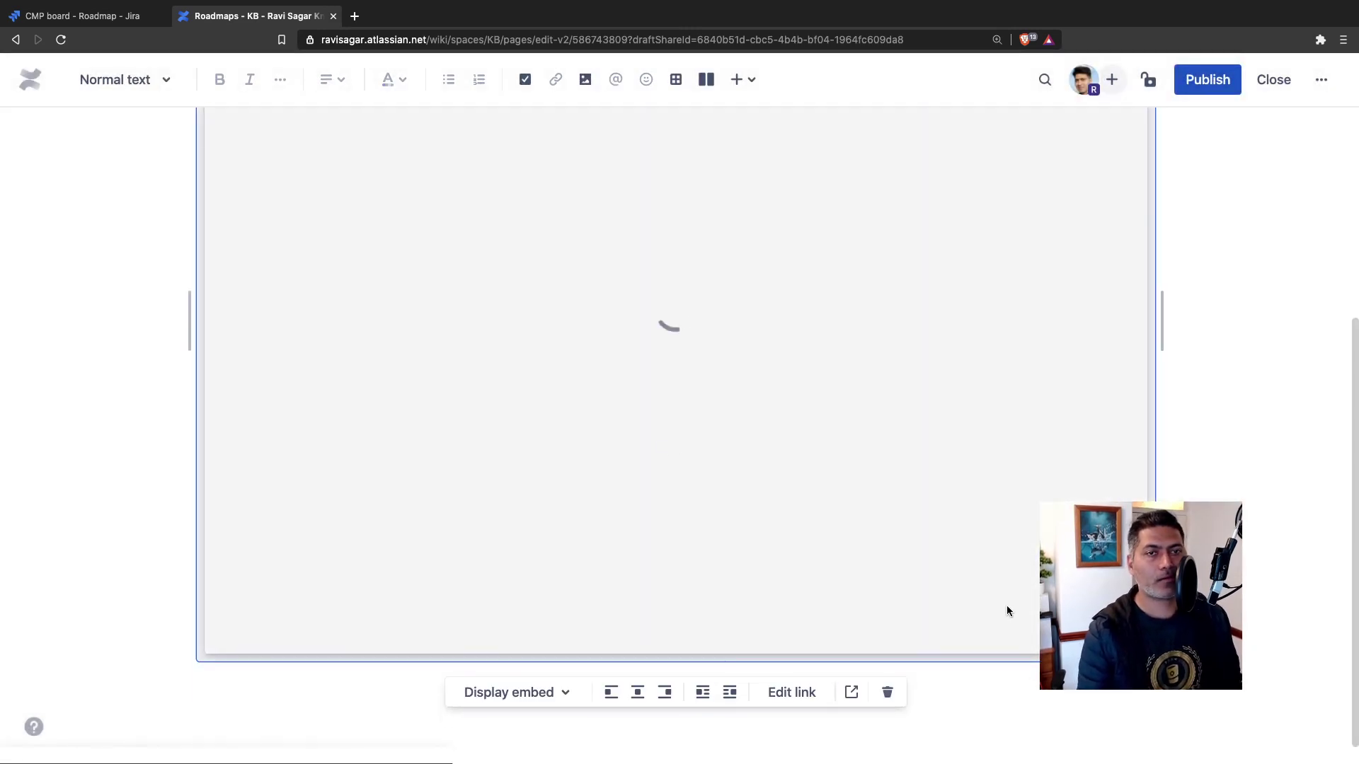
pyautogui.scroll(5, 1009, 611)
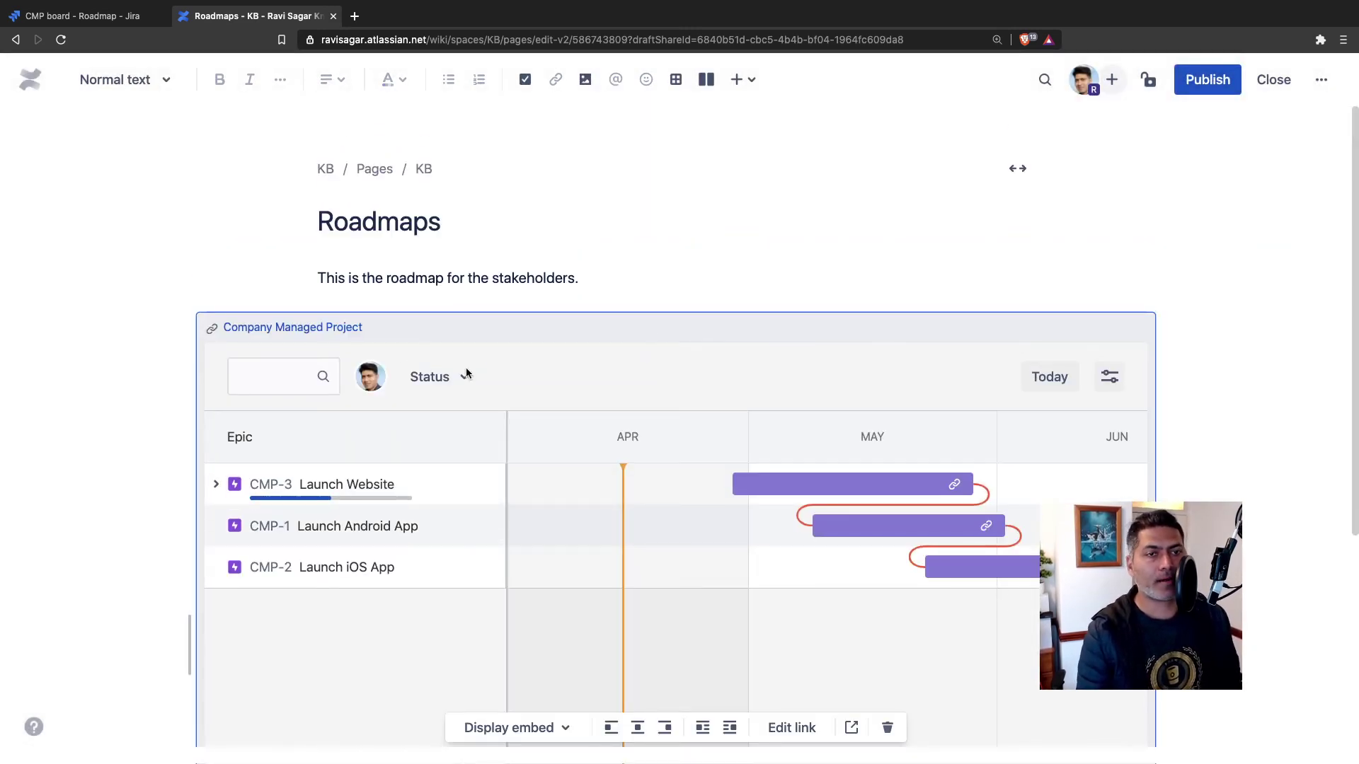
pyautogui.click(1195, 91)
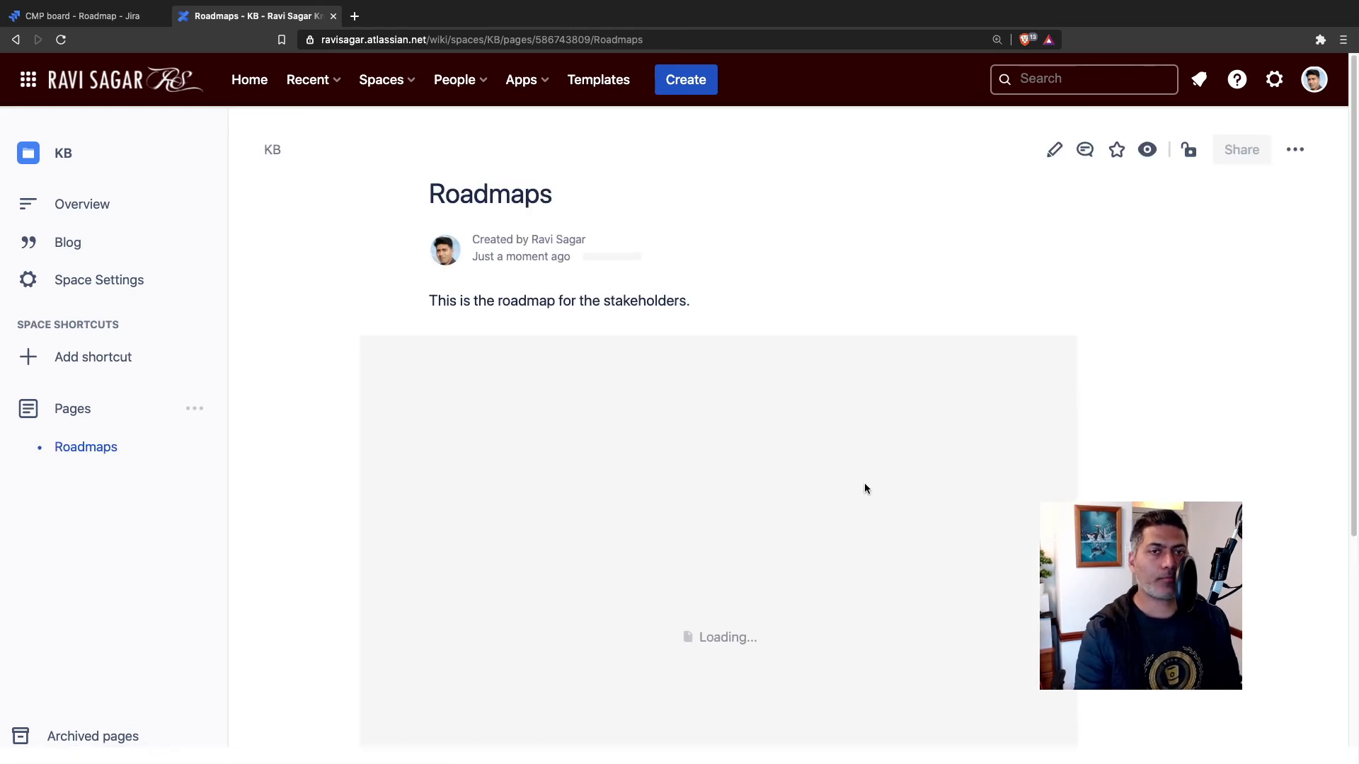
# Expand the Launch Website epic (CMP-3) in the embedded roadmap to reveal its two stories
pyautogui.scroll(-2, 806, 507)
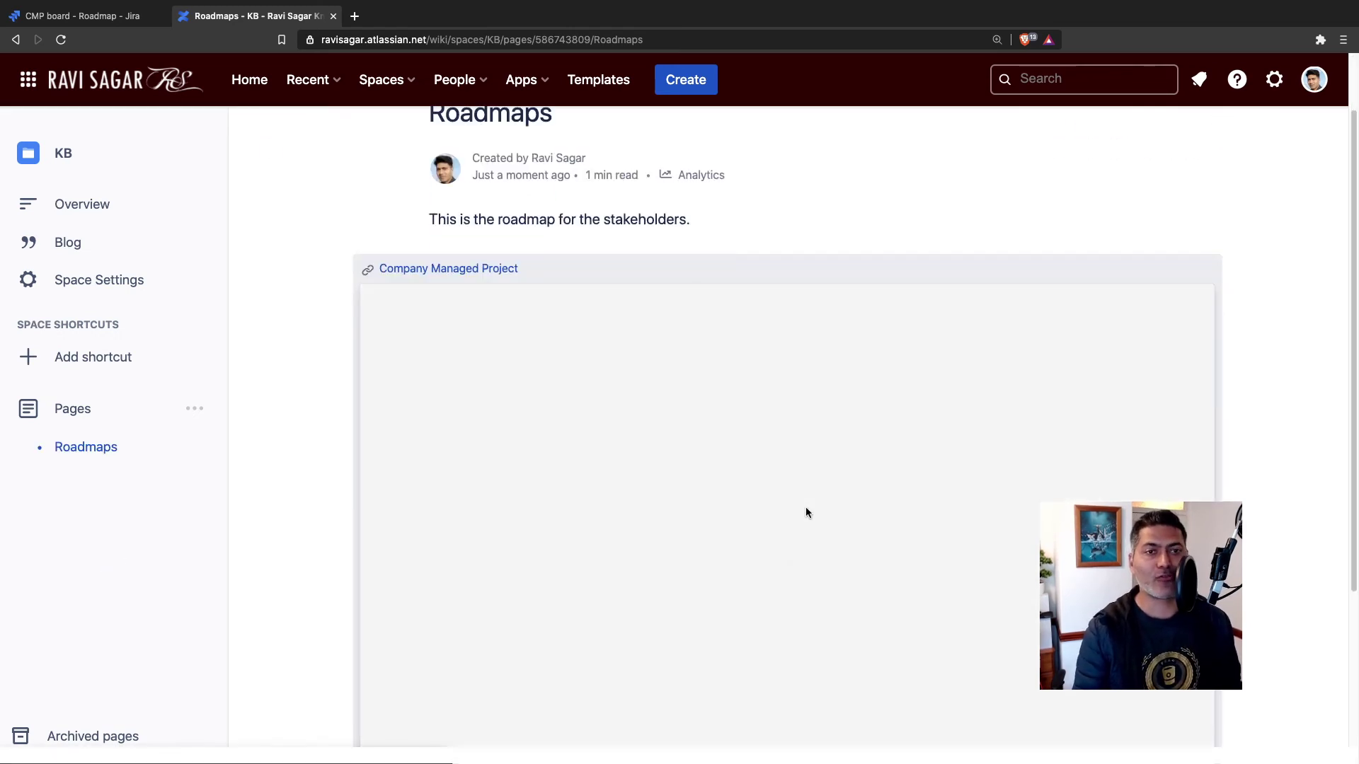
pyautogui.scroll(-3, 805, 507)
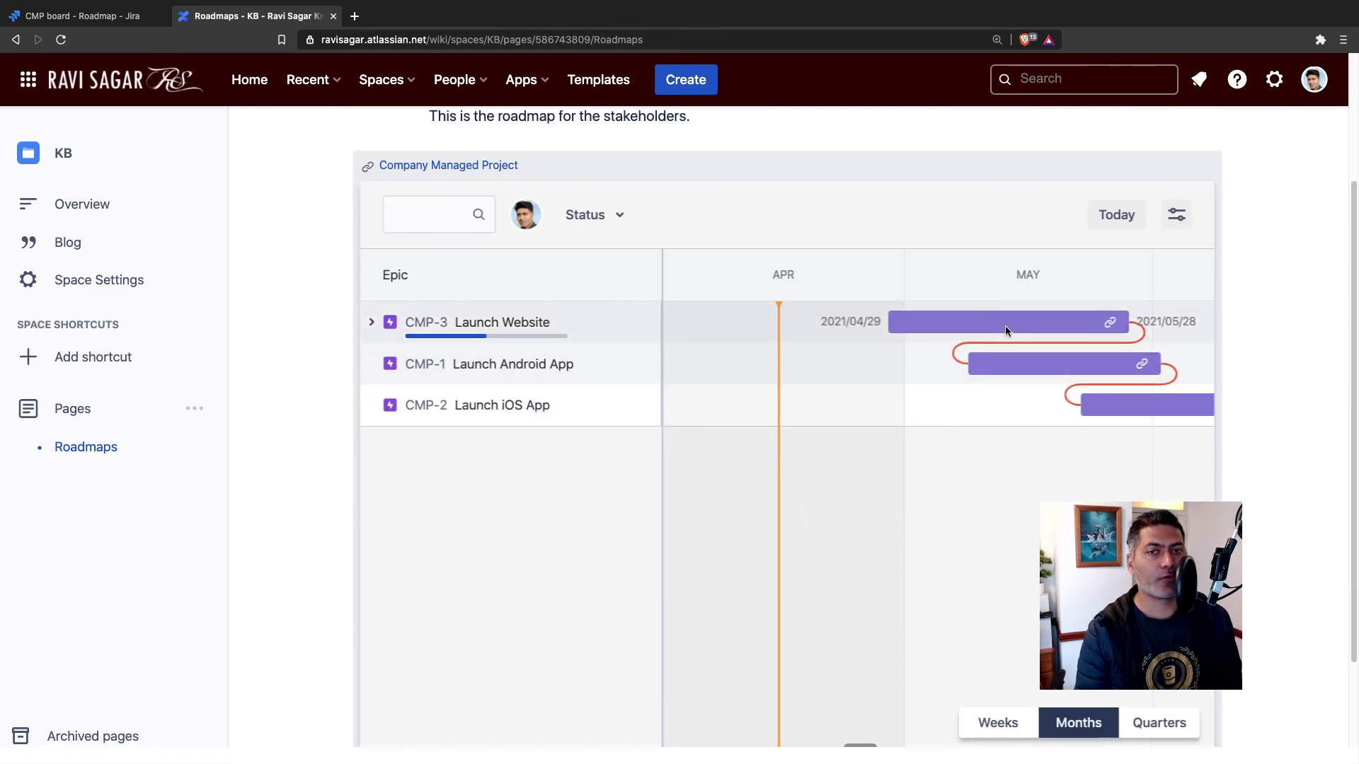
pyautogui.click(428, 325)
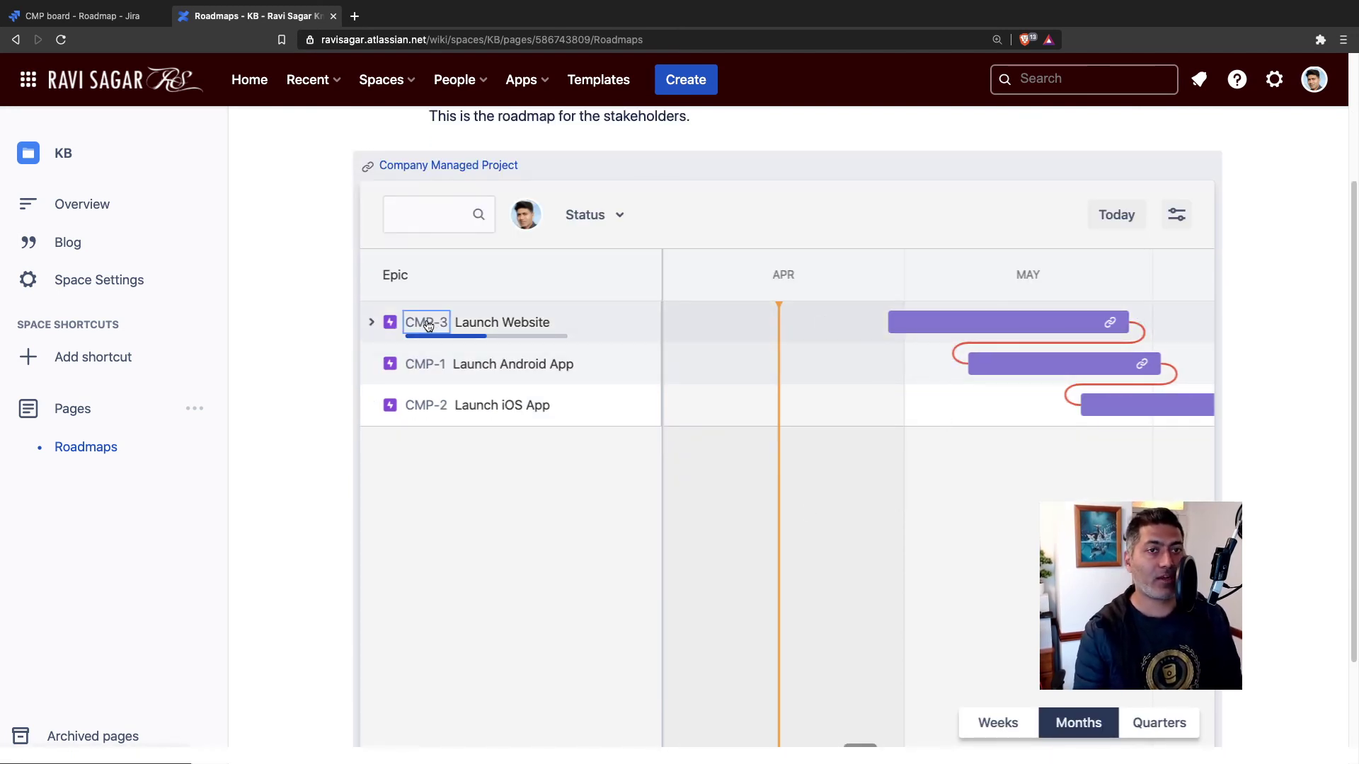
pyautogui.click(371, 325)
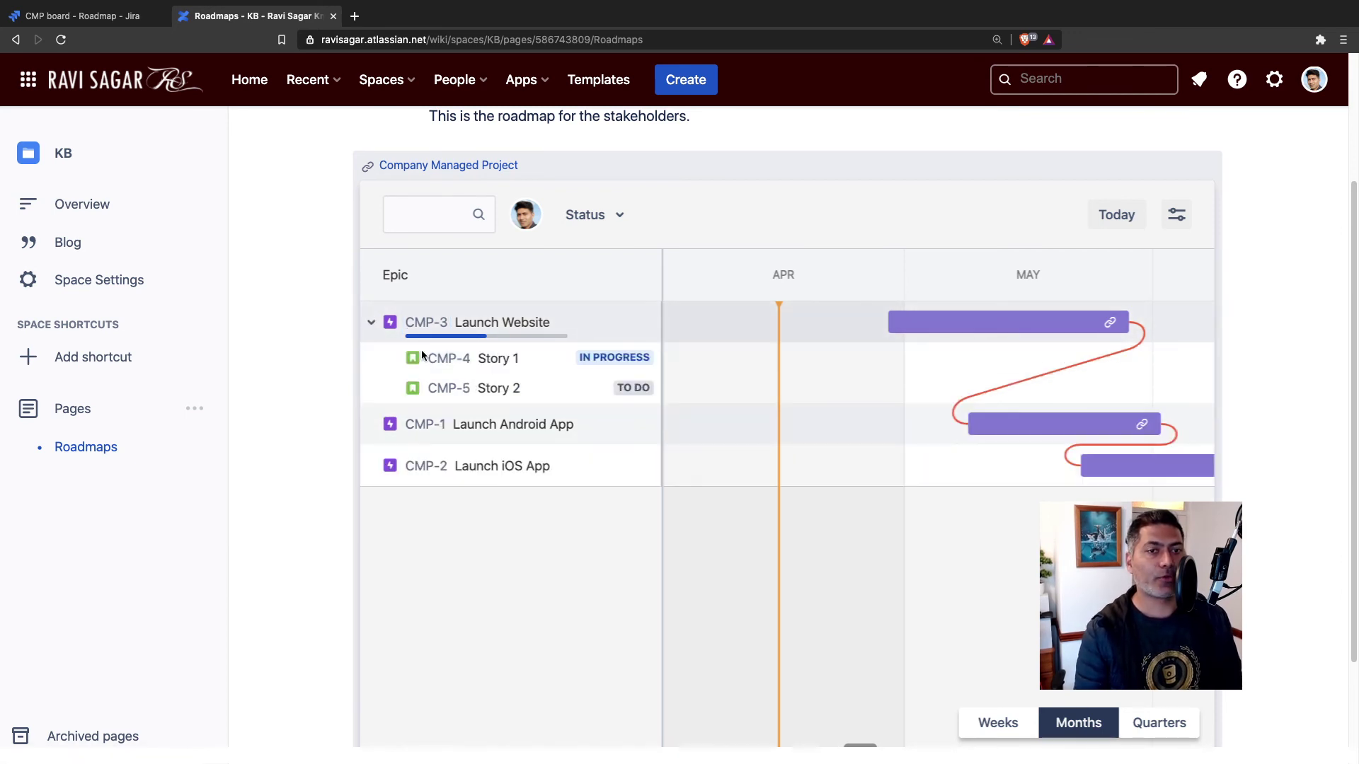
# Open story CMP-4 Story 1 in a new browser tab
pyautogui.click(437, 362)
pyautogui.rightClick(437, 362)
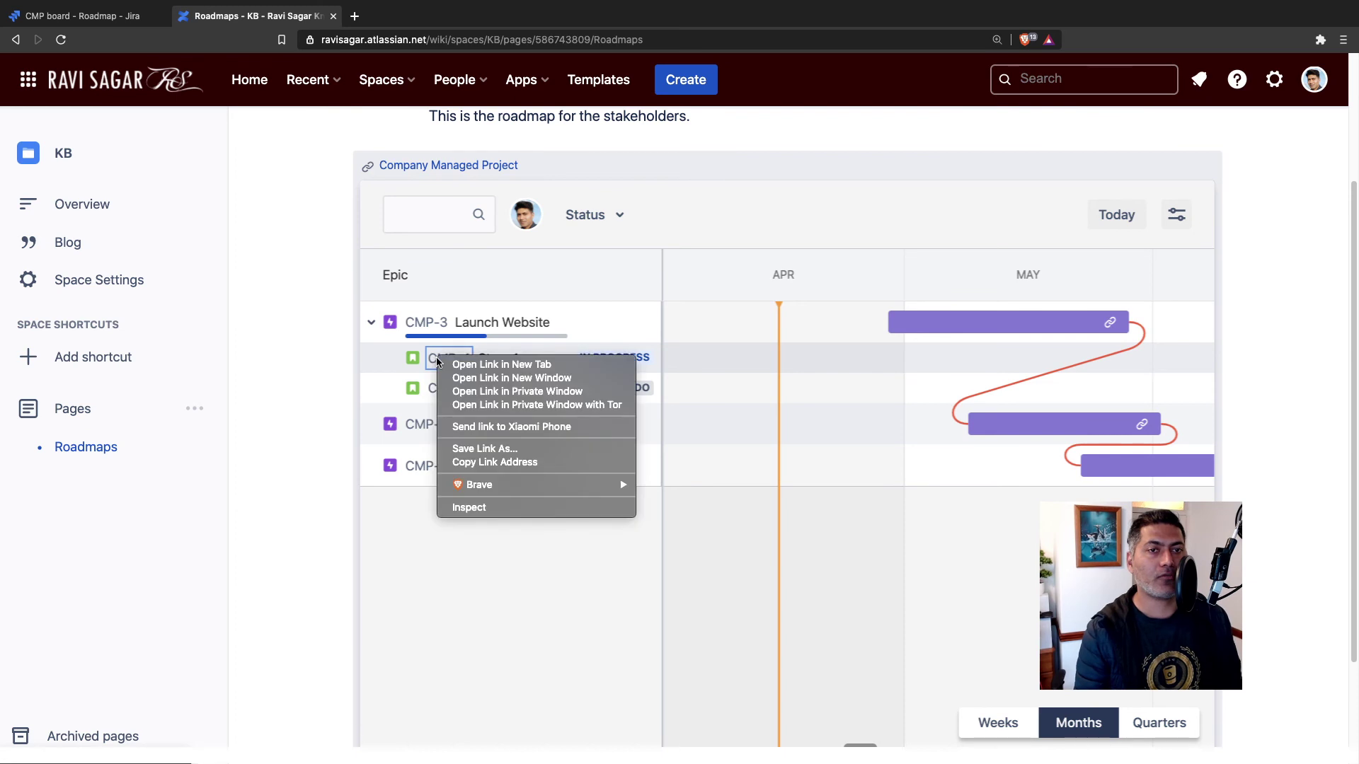
pyautogui.click(456, 365)
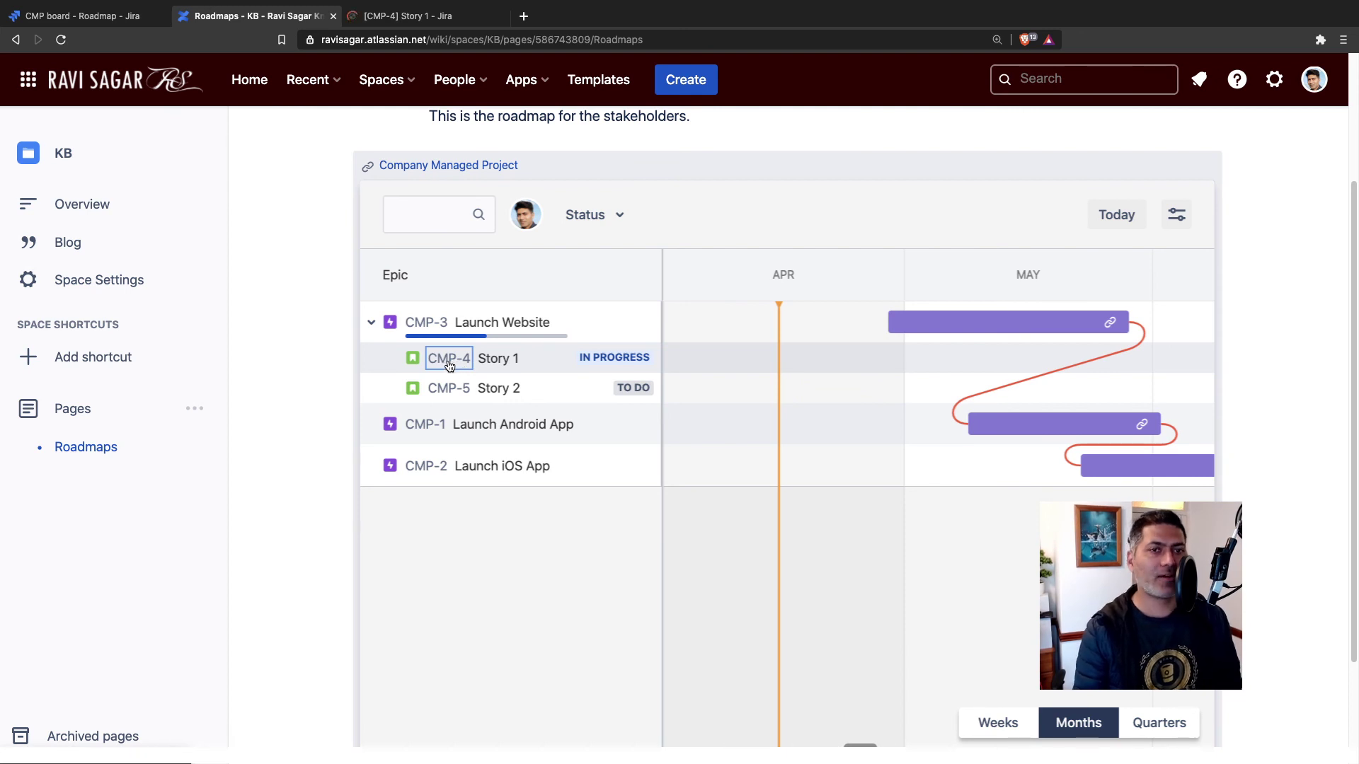
# On the Jira CMP roadmap, set story CMP-5 Story 2 to Done, then return to Confluence
pyautogui.click(109, 26)
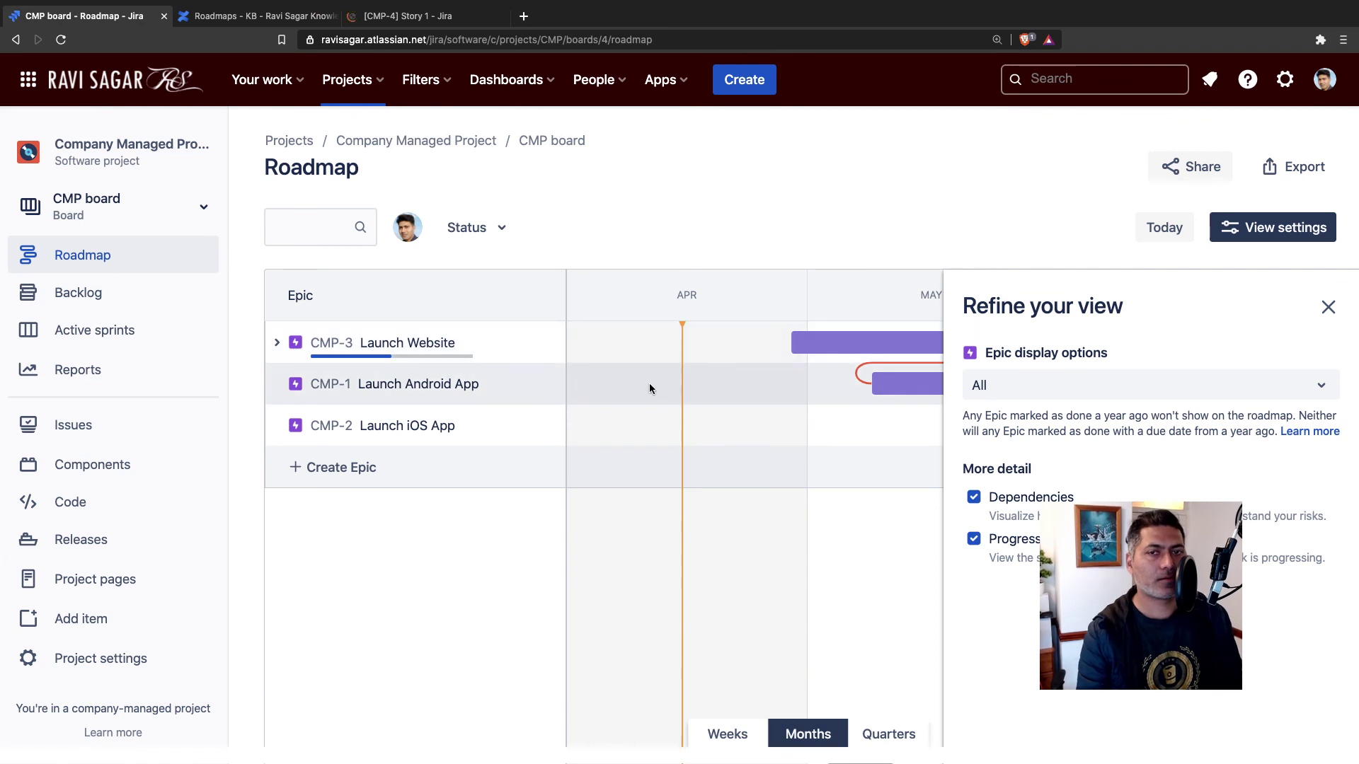
pyautogui.click(1329, 307)
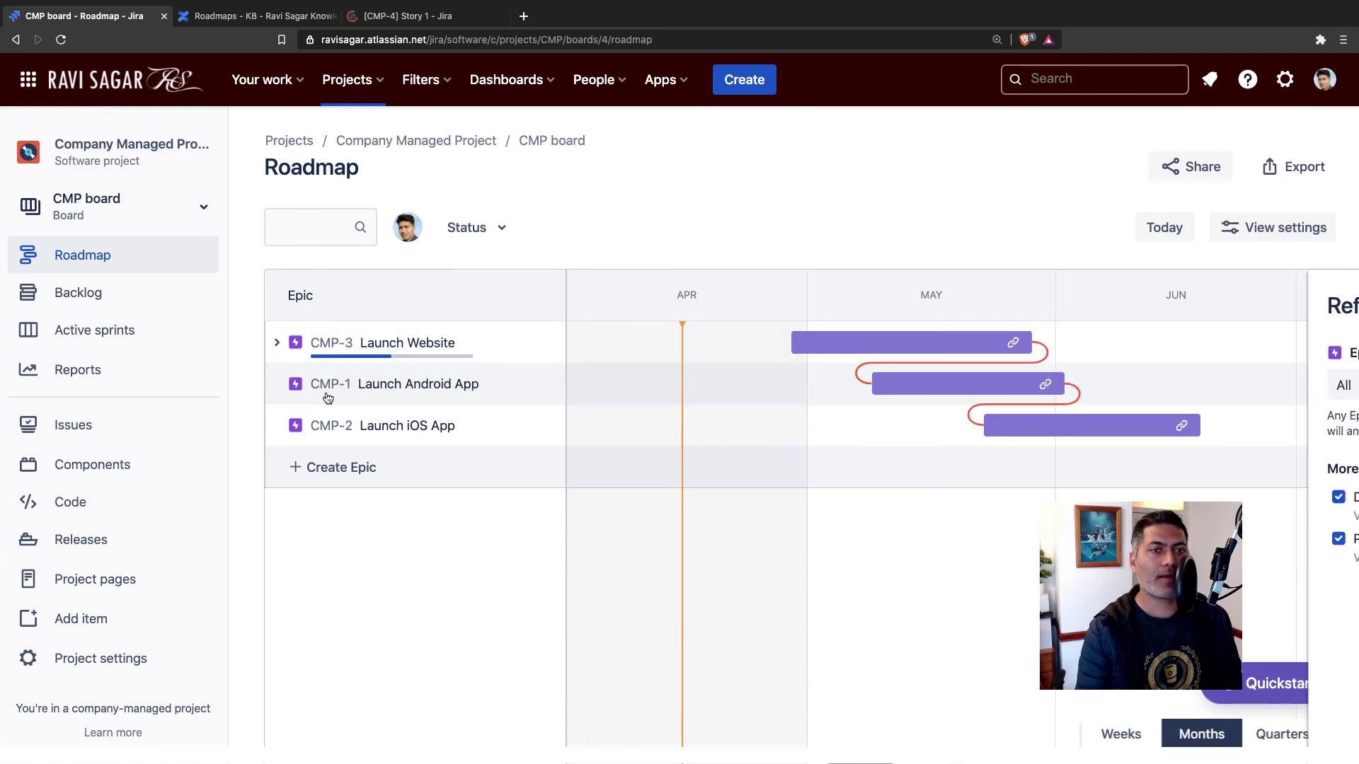
pyautogui.click(276, 343)
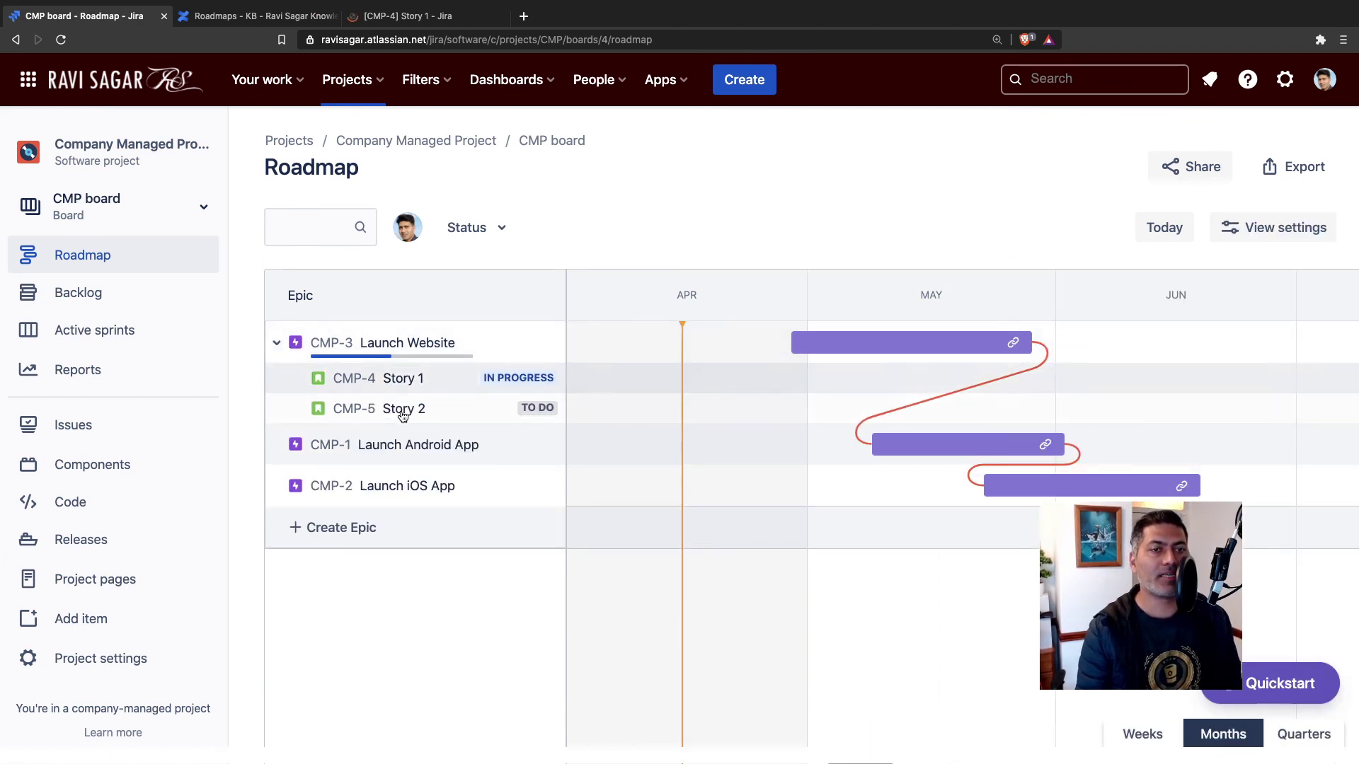
pyautogui.click(346, 410)
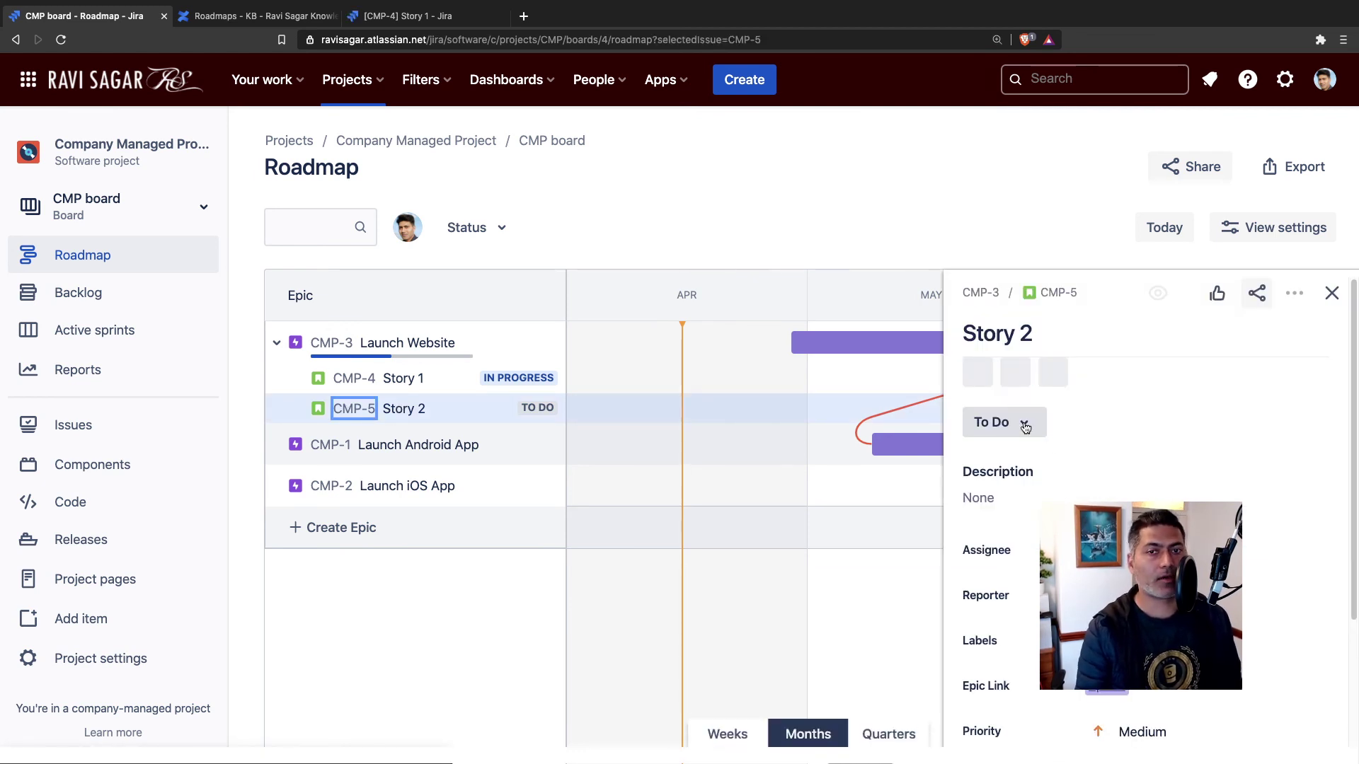
pyautogui.click(1025, 427)
pyautogui.click(1017, 491)
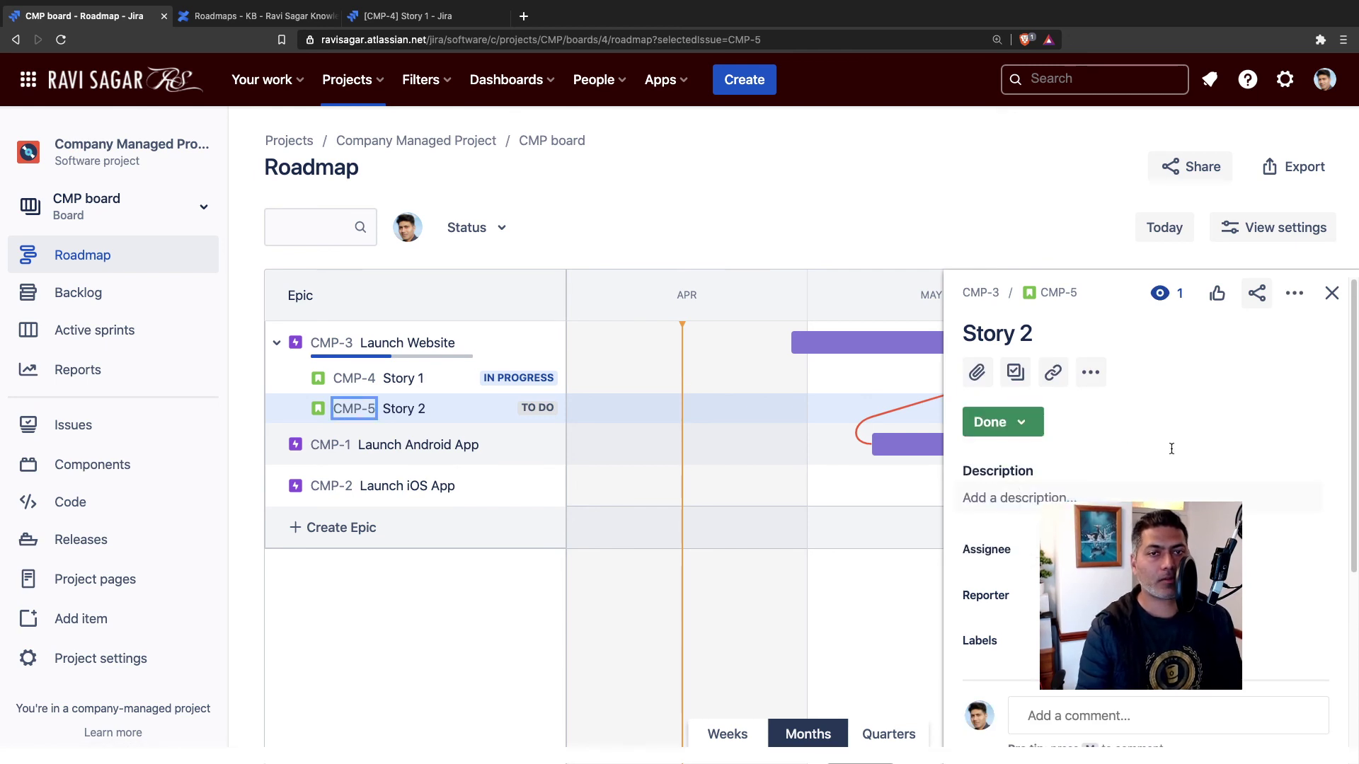
pyautogui.click(1331, 293)
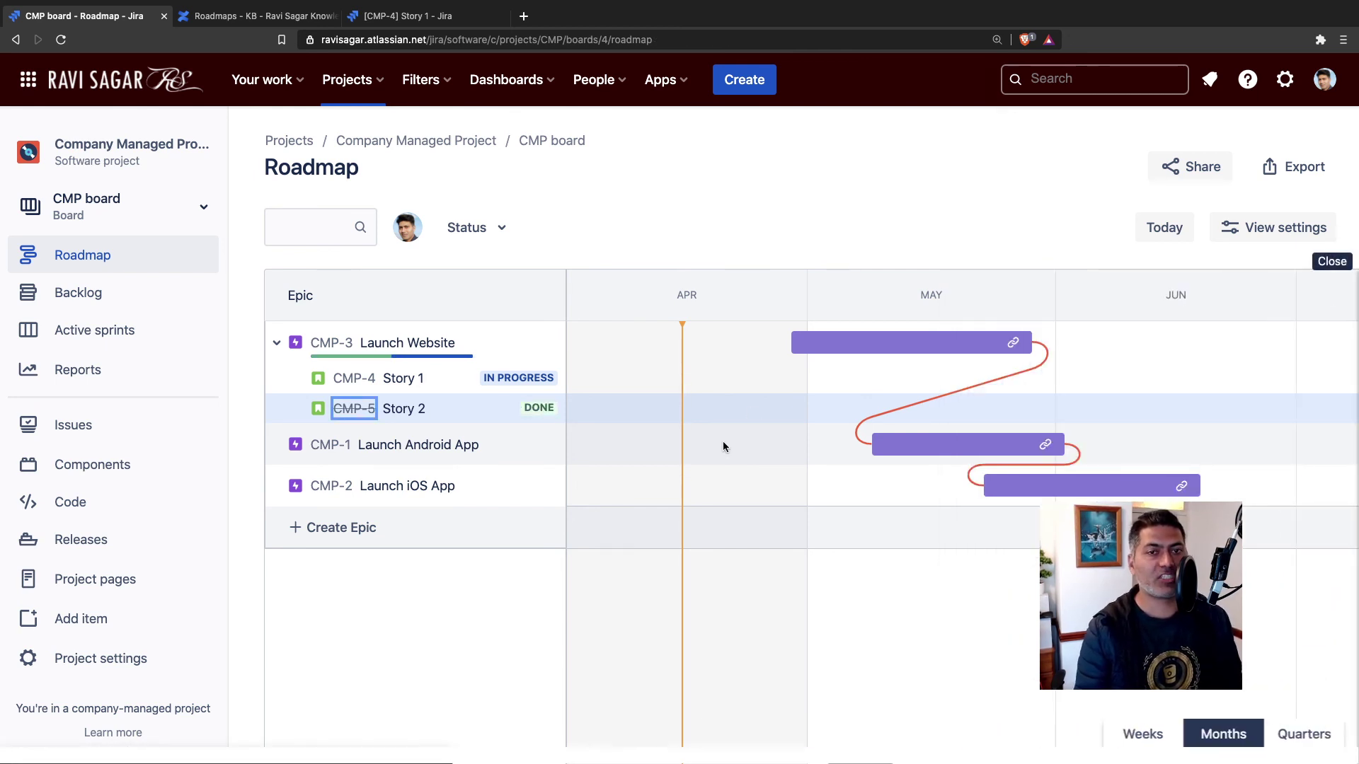
pyautogui.click(244, 16)
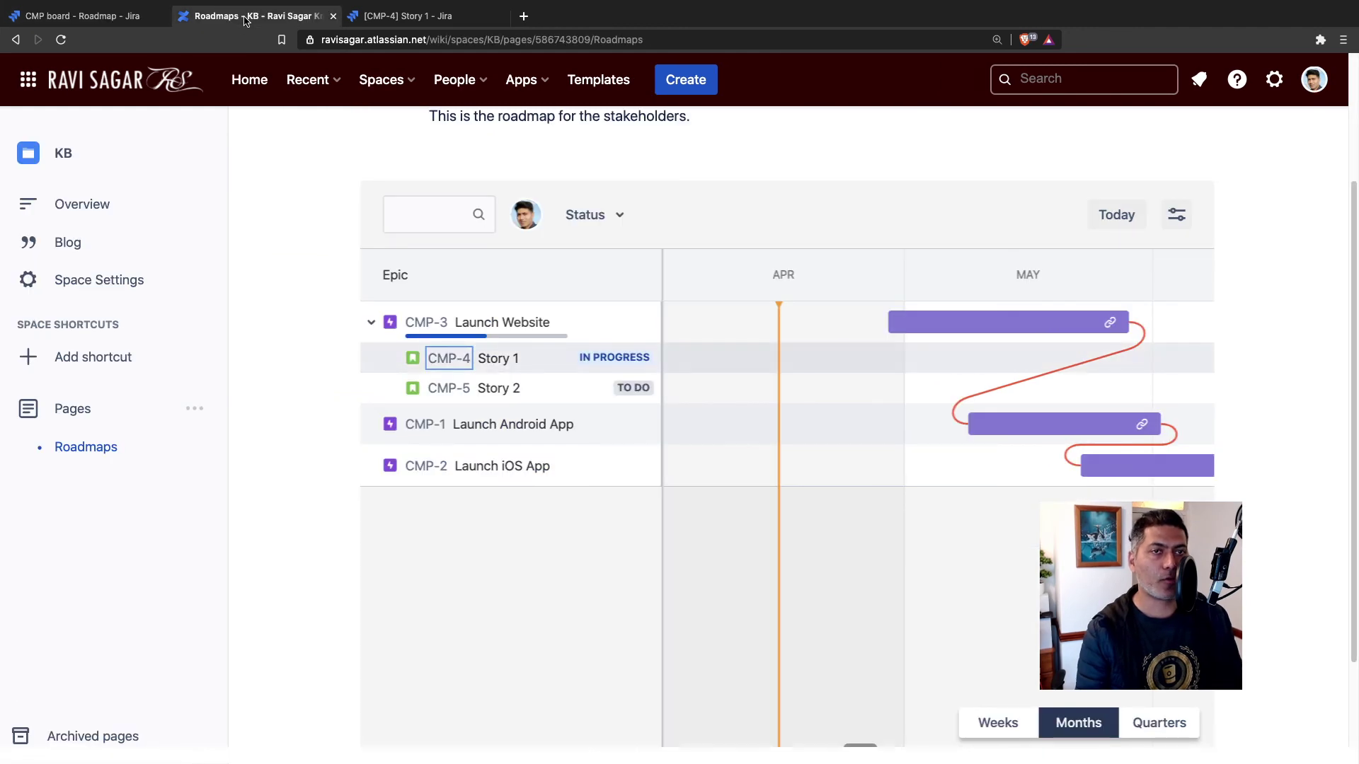
# Reload the Confluence Roadmaps page so the embedded roadmap shows Launch Website's updated progress
pyautogui.click(61, 40)
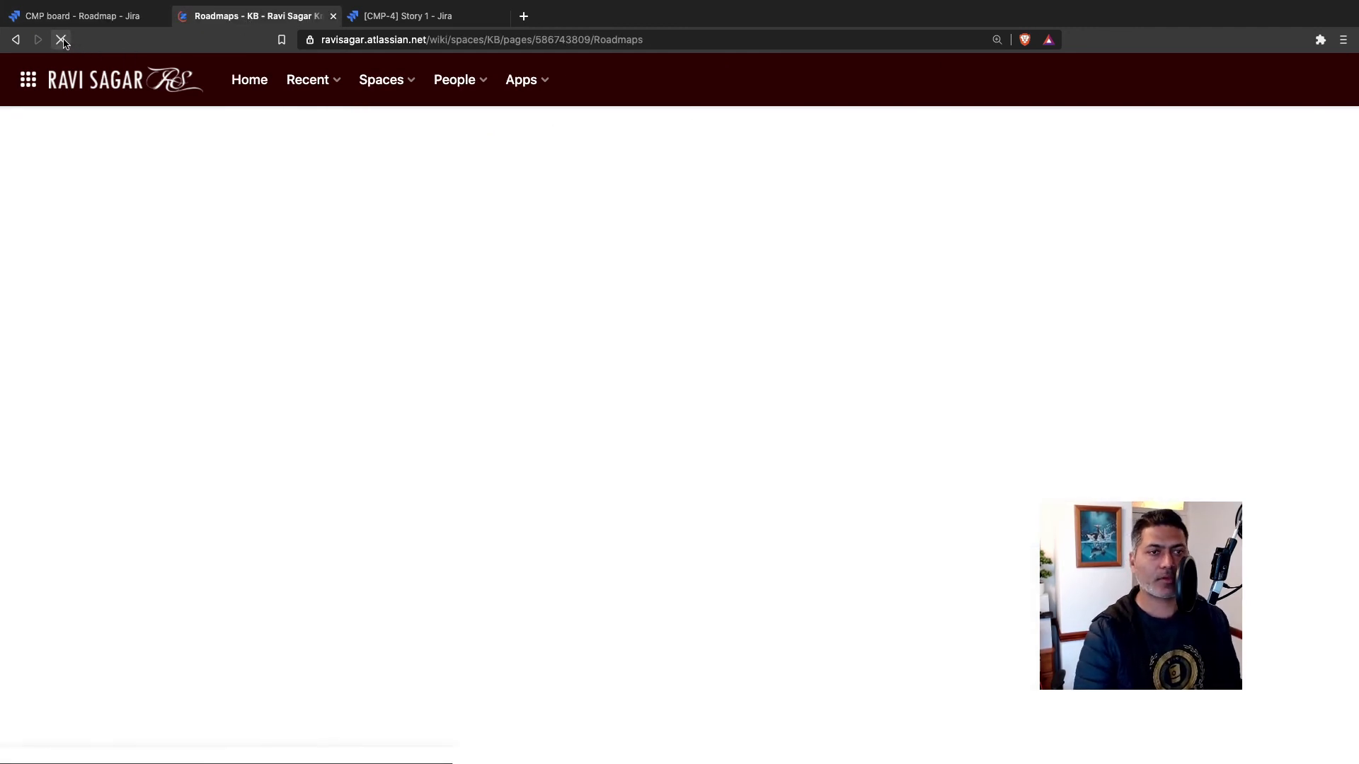